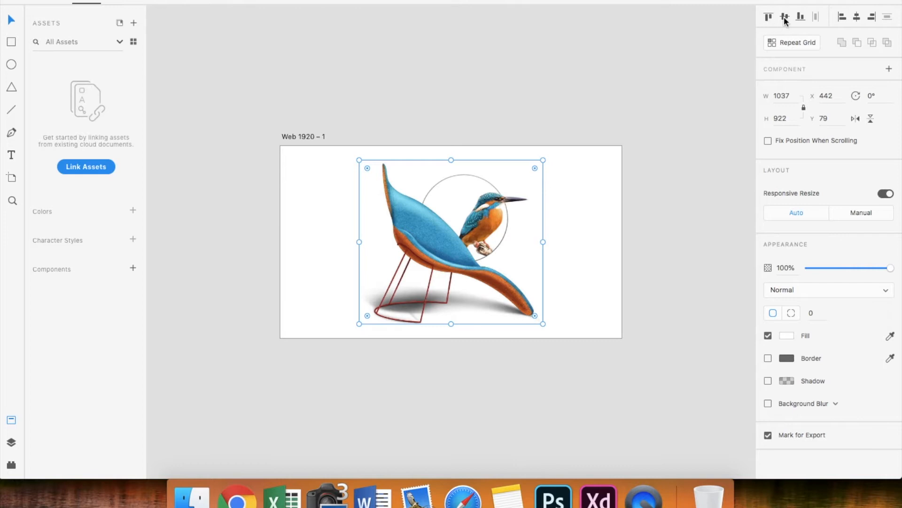
- Set the width of the chair-and-bird image to 645, keeping its proportions
left_click(592, 263)
left_click(440, 256)
scroll(440, 256, "up", 1)
scroll(440, 257, "right", 1)
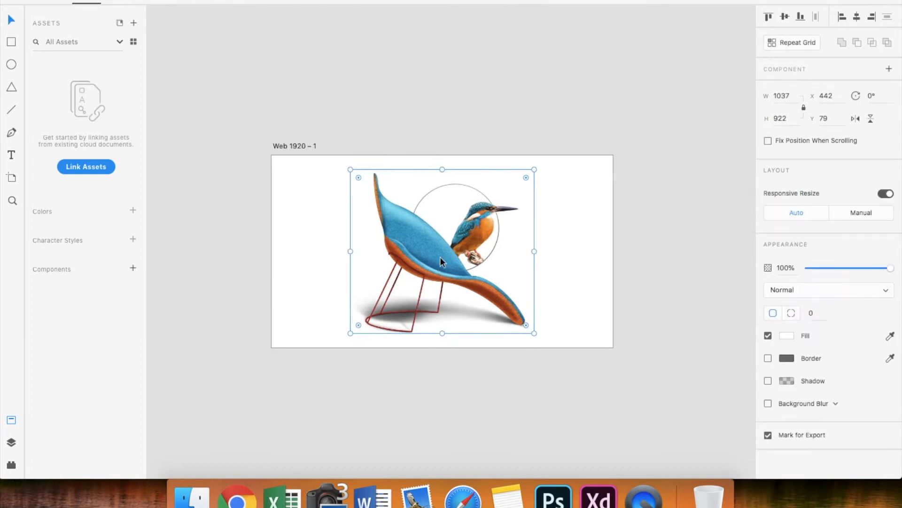
left_click(790, 95)
type("645")
key("Return")
- Set the image's height to 574 with proportions locked and center it vertically and horizontally on the artboard
left_click(790, 118)
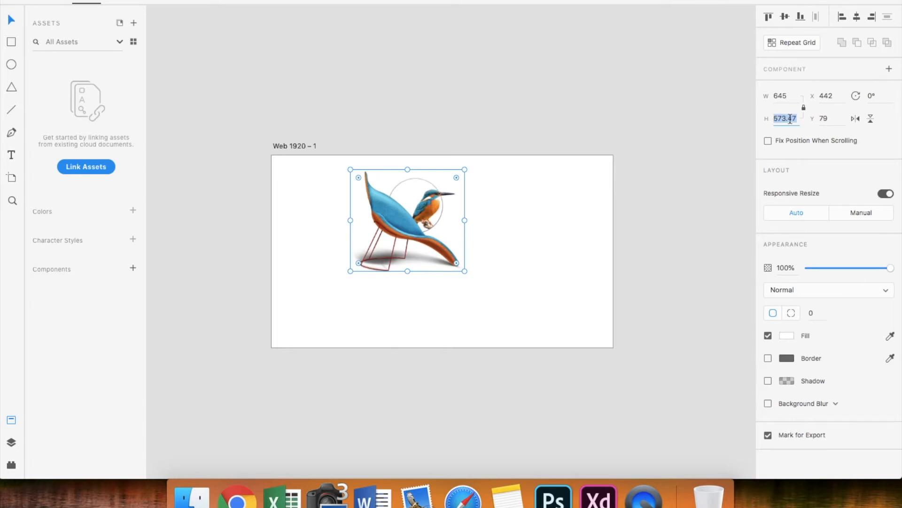
type("57")
key("Return")
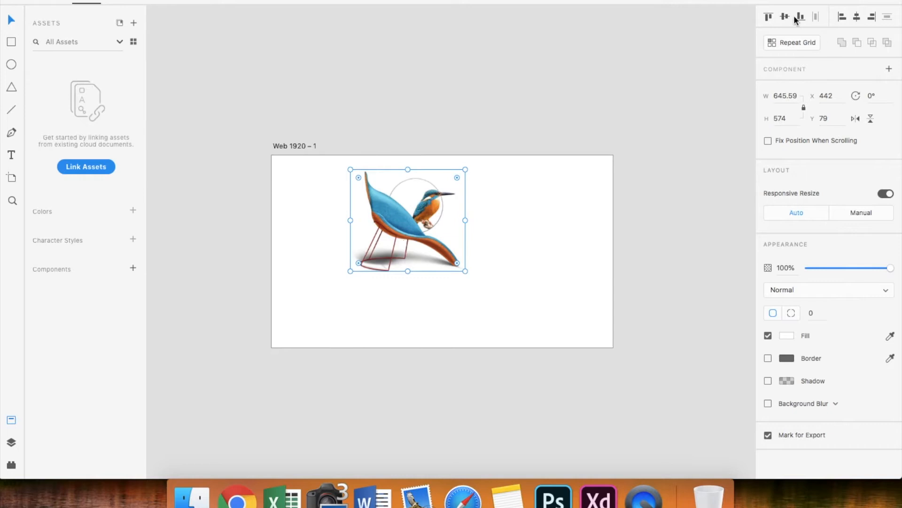
left_click(785, 17)
left_click(857, 17)
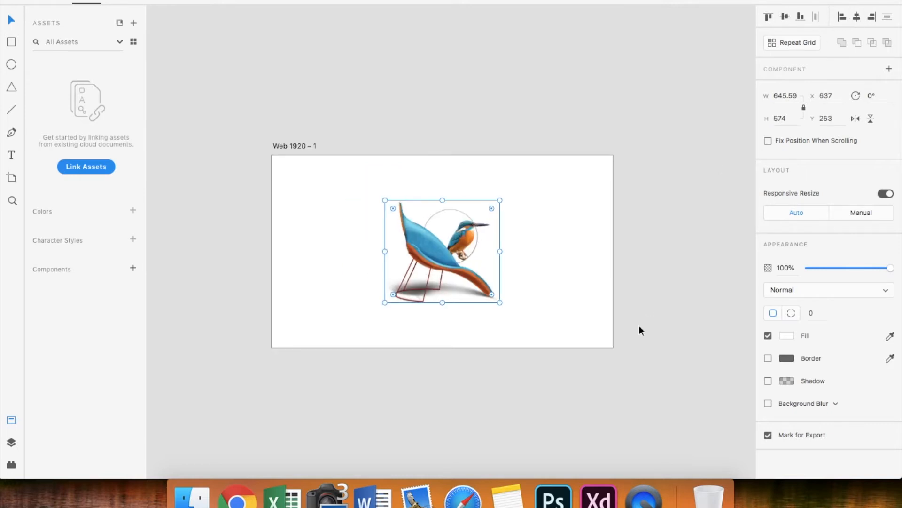
left_click(243, 355)
- Draw a closed wavy Pen shape about 691 by 566 over the artboard's lower-left corner
left_click(11, 133)
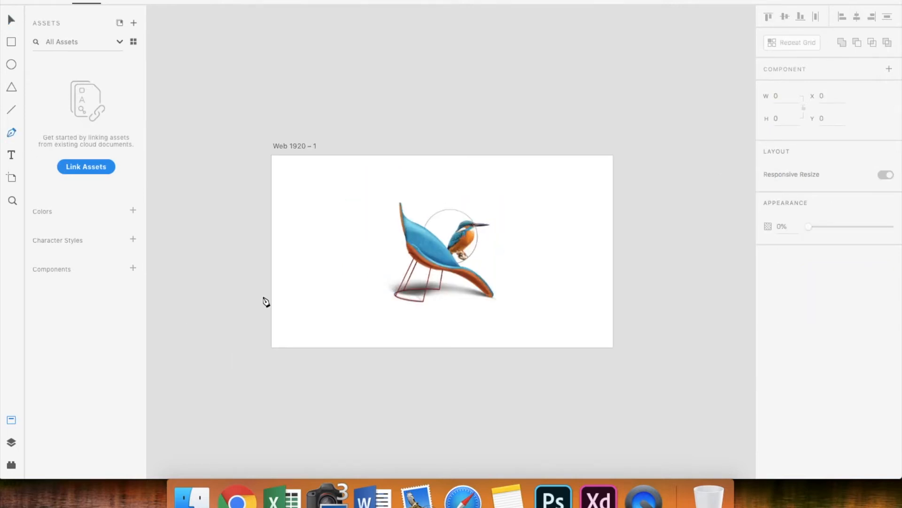
left_click(263, 261)
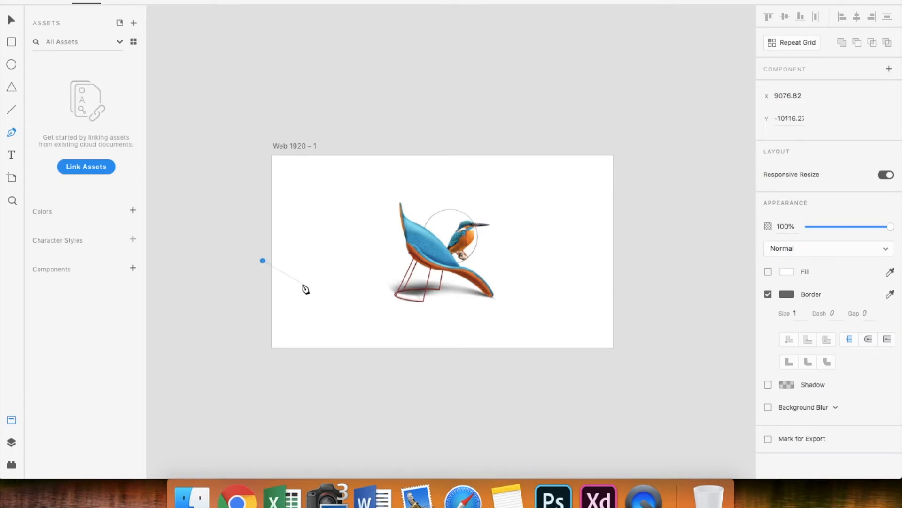
left_click_drag(306, 304, 385, 350)
left_click(385, 361)
left_click(268, 361)
left_click(263, 261)
key("Escape")
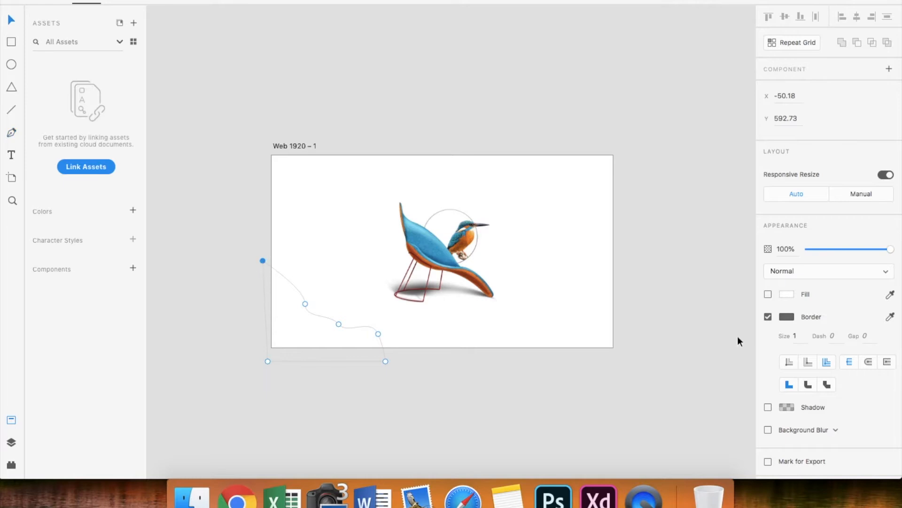
- Remove the wavy shape's border and fill it with the blue #1598C6 sampled from the chair
left_click(769, 318)
left_click(787, 294)
left_click(760, 344)
left_click(428, 242)
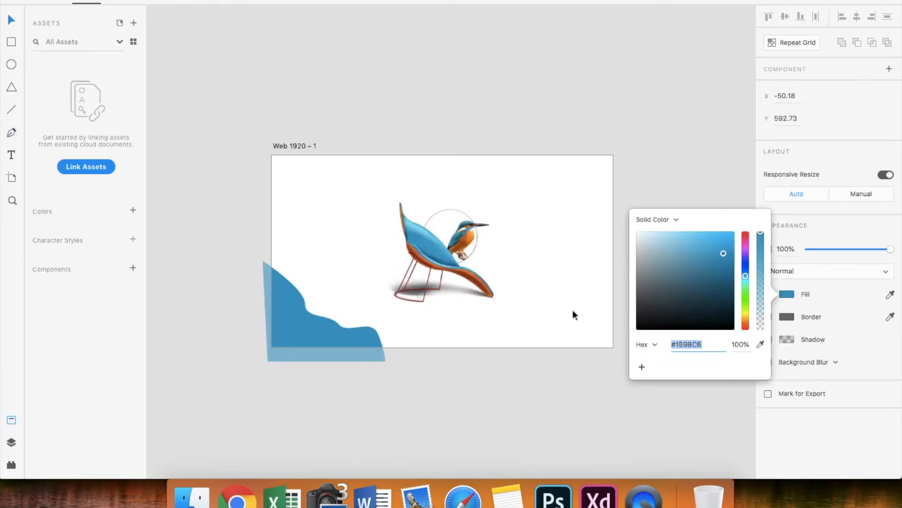
left_click(718, 198)
- Duplicate the blue shape a little to its right and fill the copy with dark red #9C3107 sampled from the chair
left_click(316, 335)
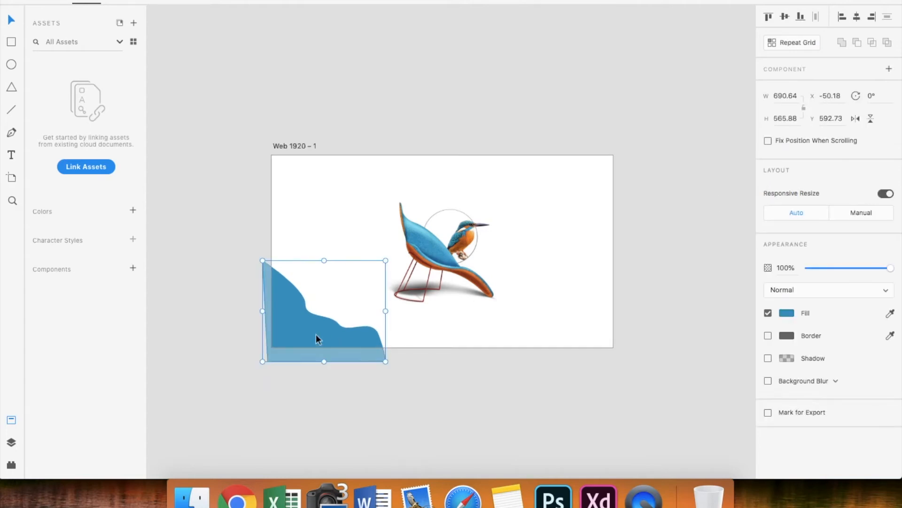
left_click_drag(318, 338, 350, 343)
left_click(890, 312)
left_click(471, 277)
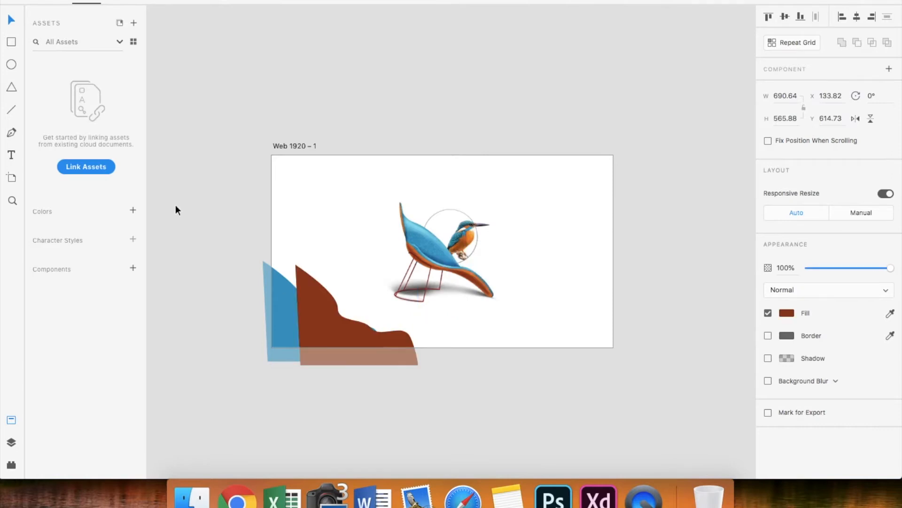
- Refill the copied shape with orange sampled from the bird's breast and adjust the shade to #E37710
left_click(788, 314)
left_click(760, 362)
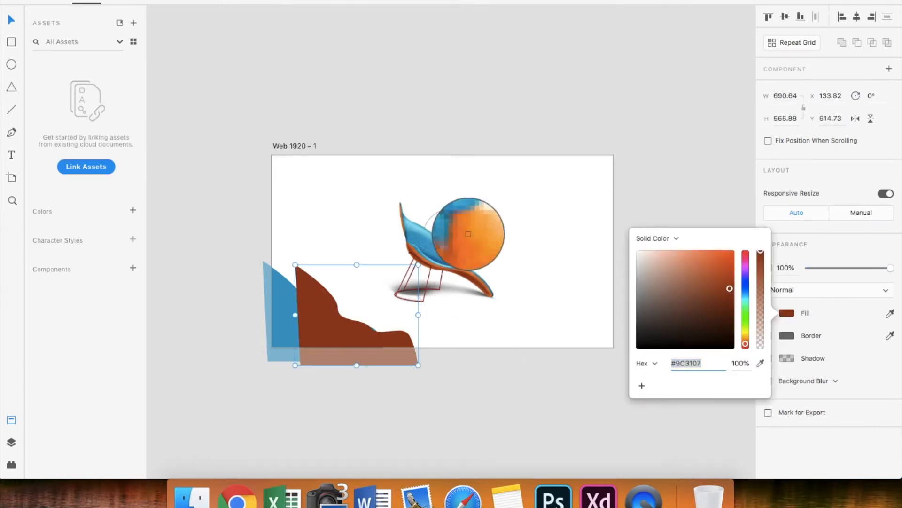
left_click(470, 242)
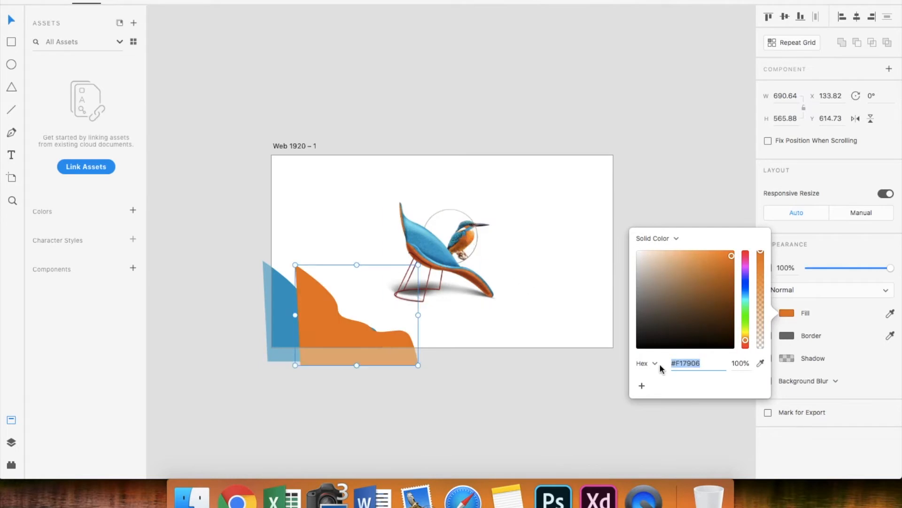
left_click_drag(731, 258, 727, 260)
- Save the orange fill and the other shape's blue fill #1598C6 as color swatches
left_click(641, 385)
left_click(284, 332)
left_click(791, 314)
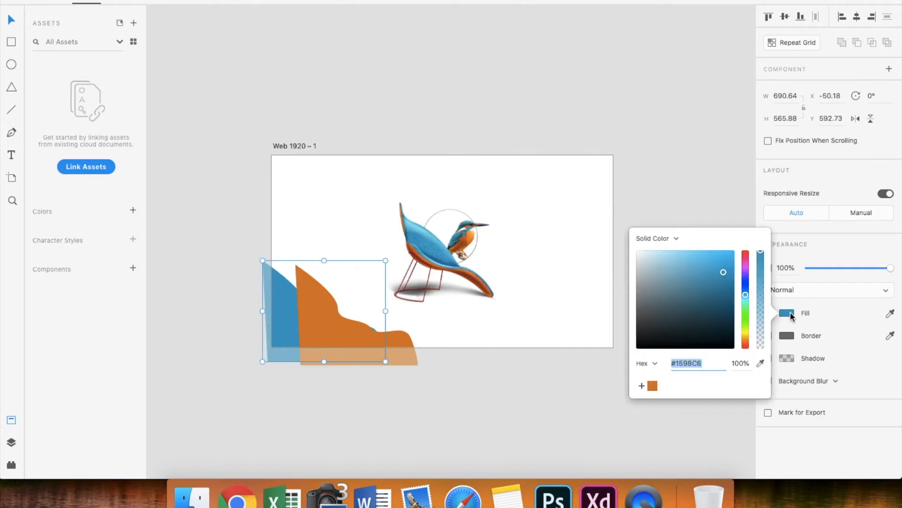
left_click(641, 386)
left_click(526, 399)
- Send the orange wavy shape to the back, behind the blue one
scroll(527, 400, "up", 3)
scroll(527, 400, "up", 2)
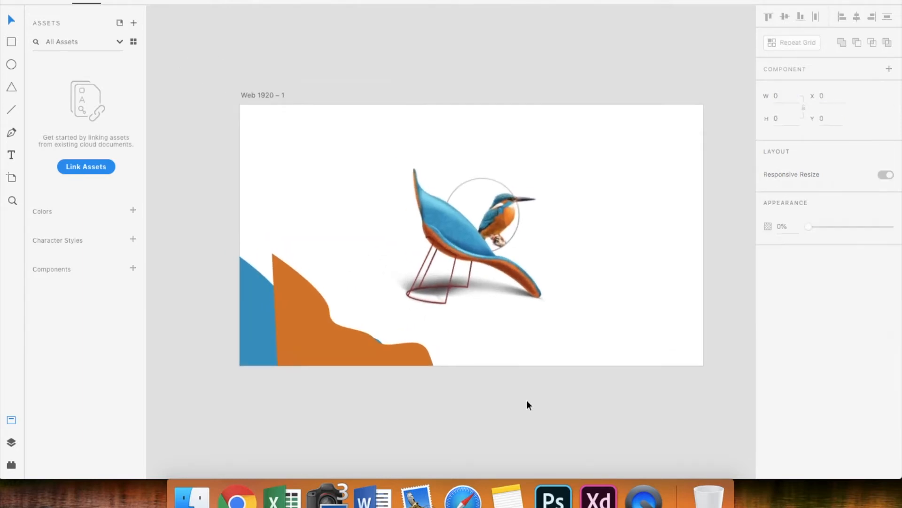
right_click(293, 318)
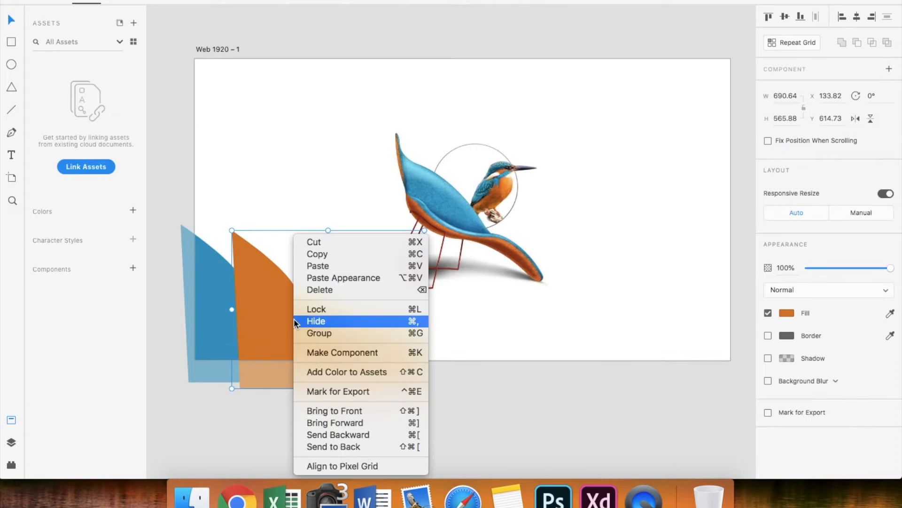
left_click(358, 446)
- Edit the orange path so its upper-left end tucks behind the blue shape, leaving a wavy orange band along the blue edge
left_click_drag(232, 231, 207, 256)
double_click(237, 256)
left_click(277, 296)
left_click(381, 420)
scroll(385, 421, "down", 2)
scroll(385, 421, "left", 2)
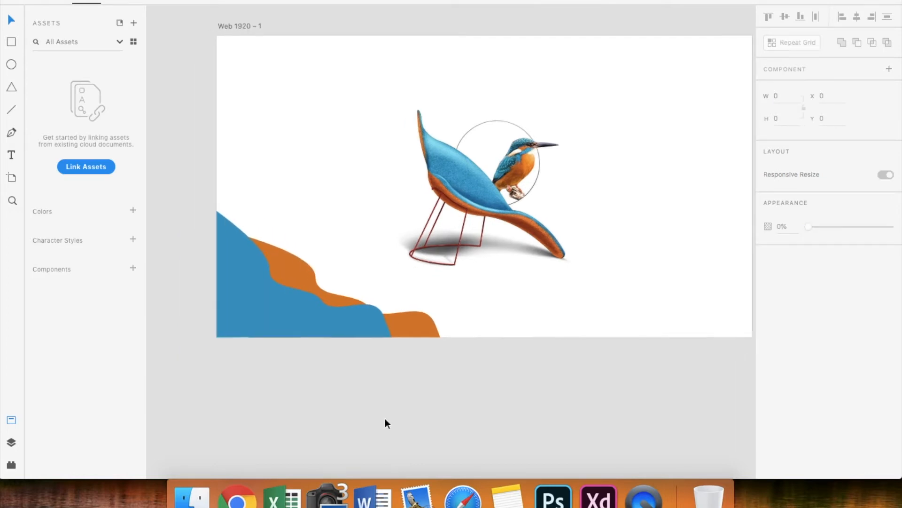
left_click_drag(304, 270, 300, 263)
left_click(361, 399)
scroll(361, 403, "right", 2)
scroll(361, 403, "up", 1)
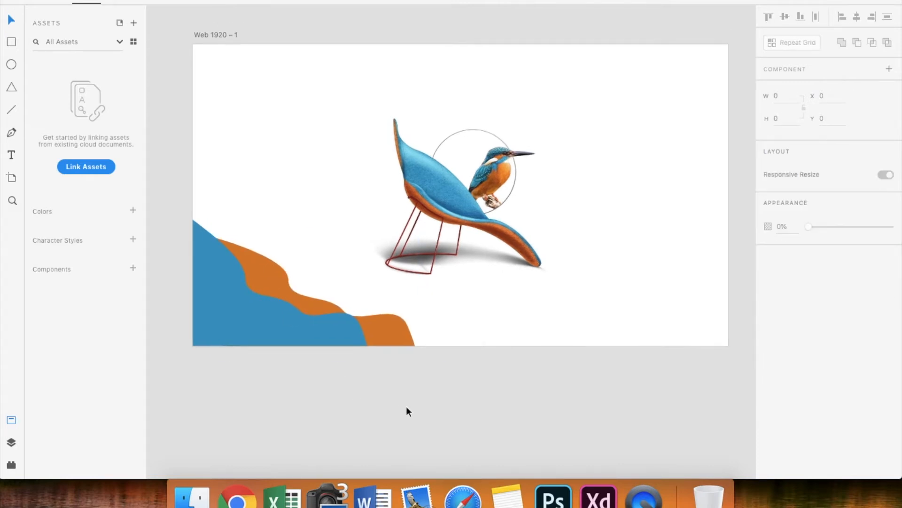
- Group the blue and orange wavy shapes and place a copy of the group in the artboard's upper-right area
left_click(200, 284)
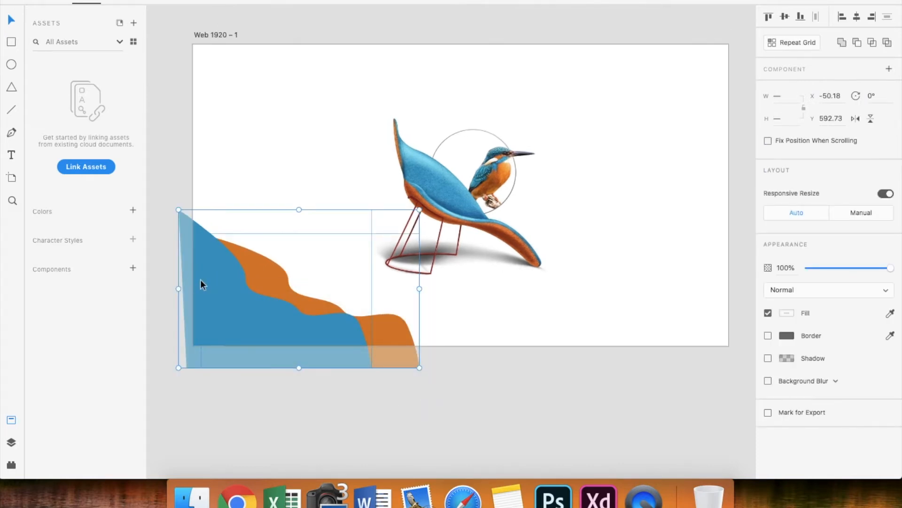
left_click_drag(233, 289, 496, 156)
key("super+z")
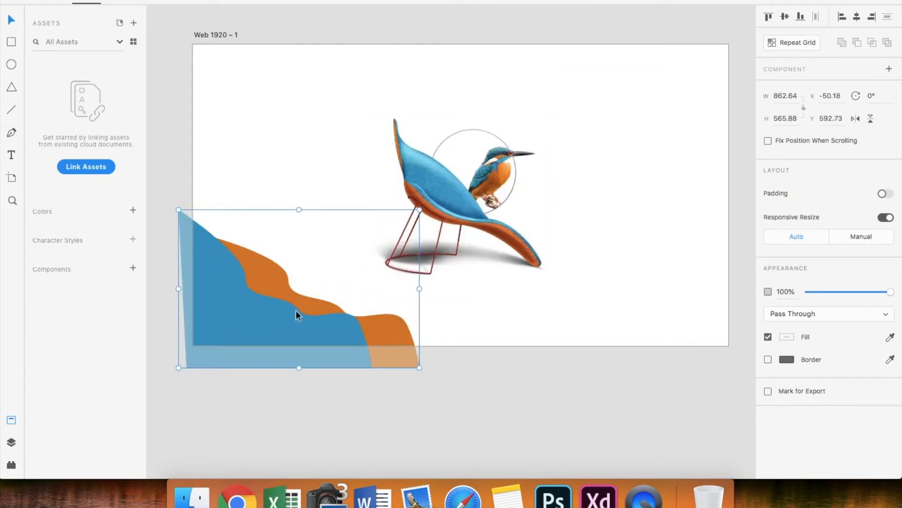
left_click_drag(253, 323, 578, 174)
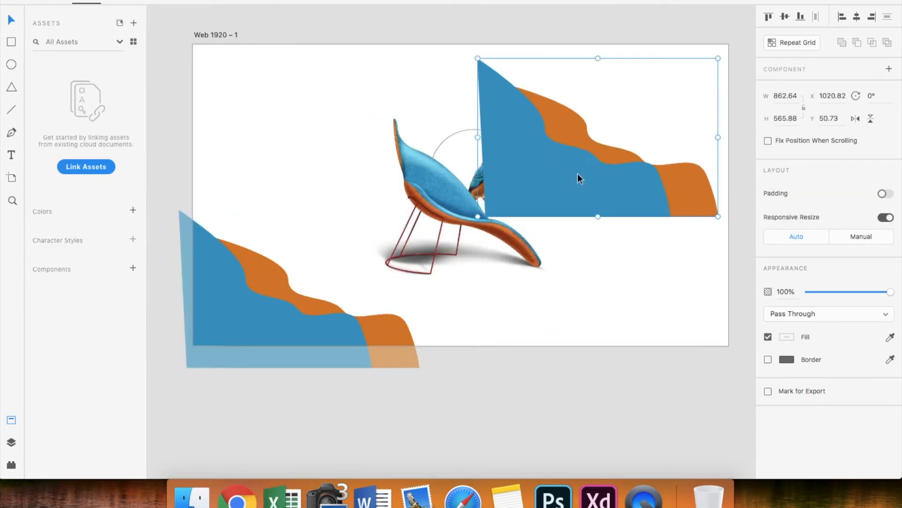
- Flip the copied group horizontally and vertically and move it over the artboard's upper-right corner, at about X 1129, Y -48
left_click(854, 119)
left_click(857, 118)
left_click(872, 117)
left_click(855, 118)
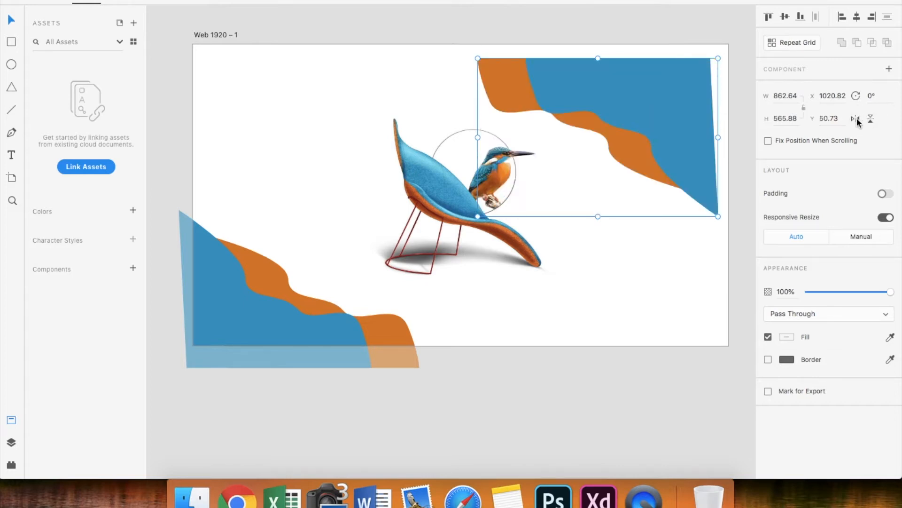
scroll(597, 133, "right", 3)
scroll(597, 133, "up", 2)
left_click(601, 136)
left_click_drag(601, 137, 619, 111)
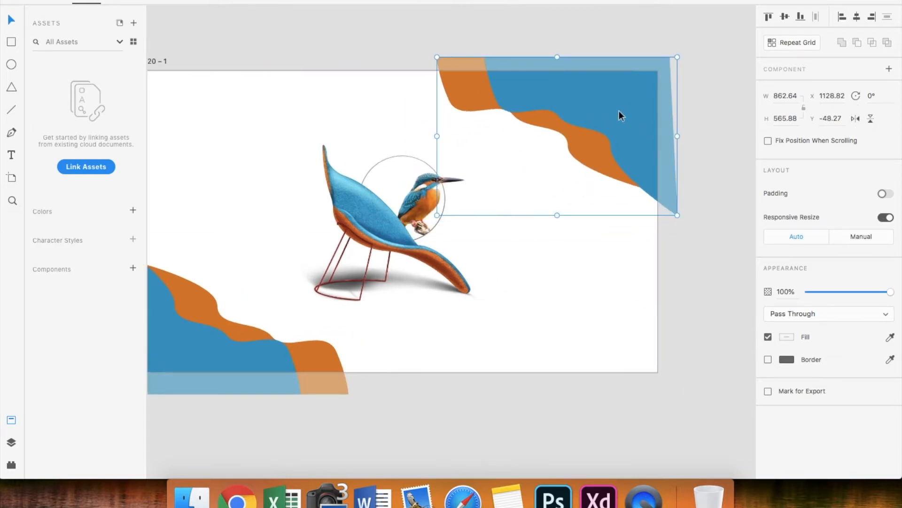
- Ungroup the upper-right shapes and send them both to the back
right_click(619, 111)
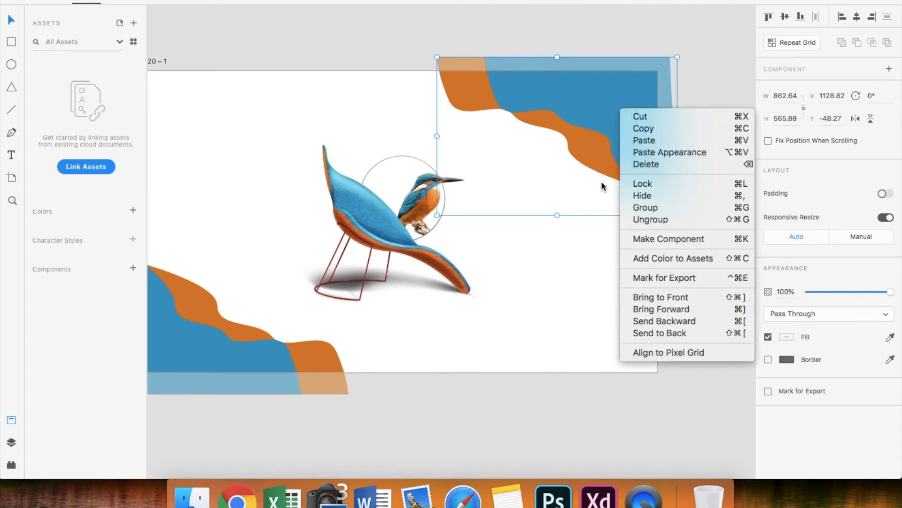
left_click(633, 219)
right_click(624, 113)
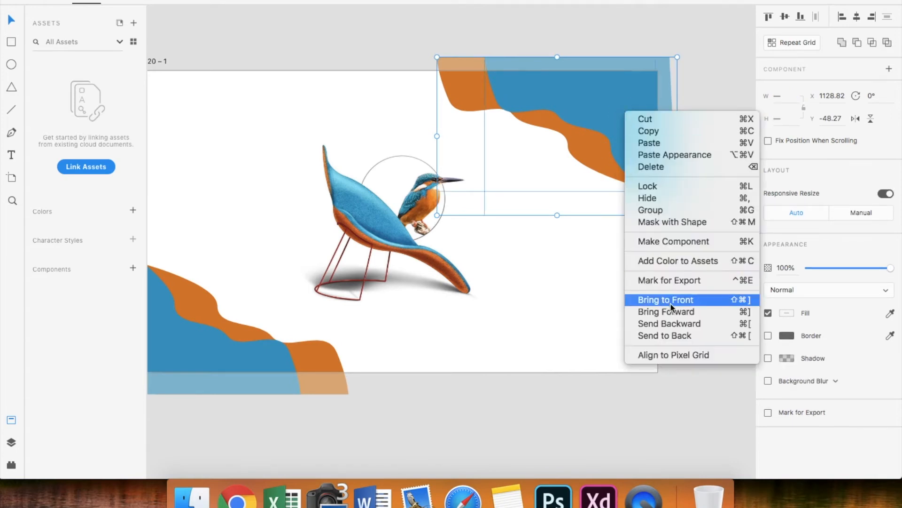
left_click(683, 339)
- Try to send the upper-right blue shape behind the orange one
right_click(612, 99)
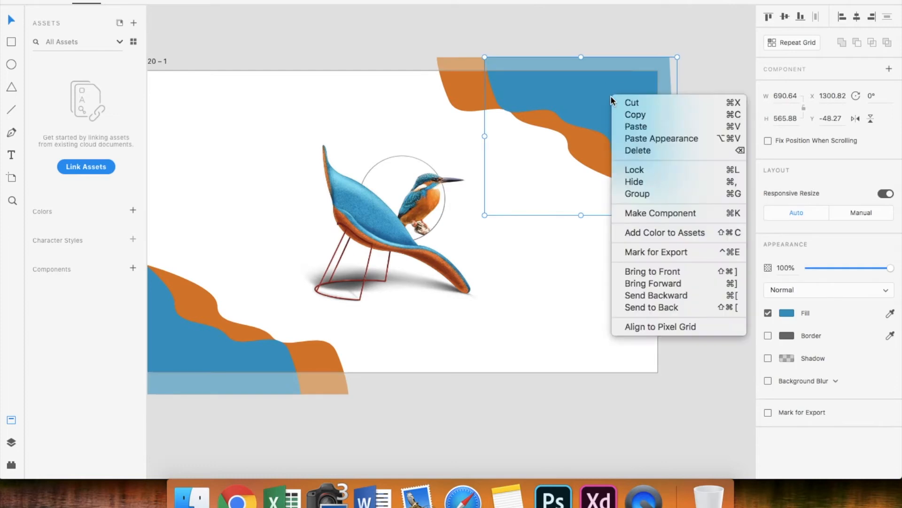
left_click(628, 306)
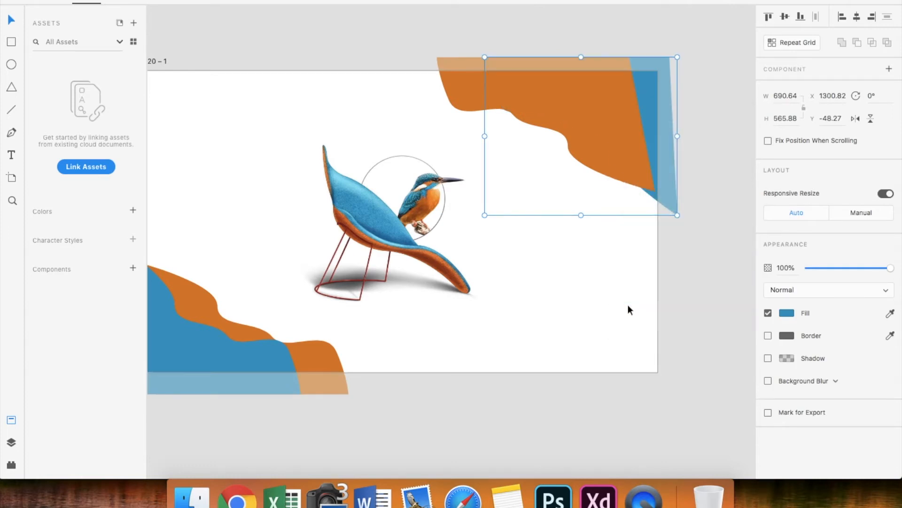
left_click(713, 332)
mouse_move(597, 120)
left_mouse_down()
mouse_move(626, 136)
mouse_move(636, 106)
mouse_move(600, 123)
left_mouse_up()
left_click(592, 198)
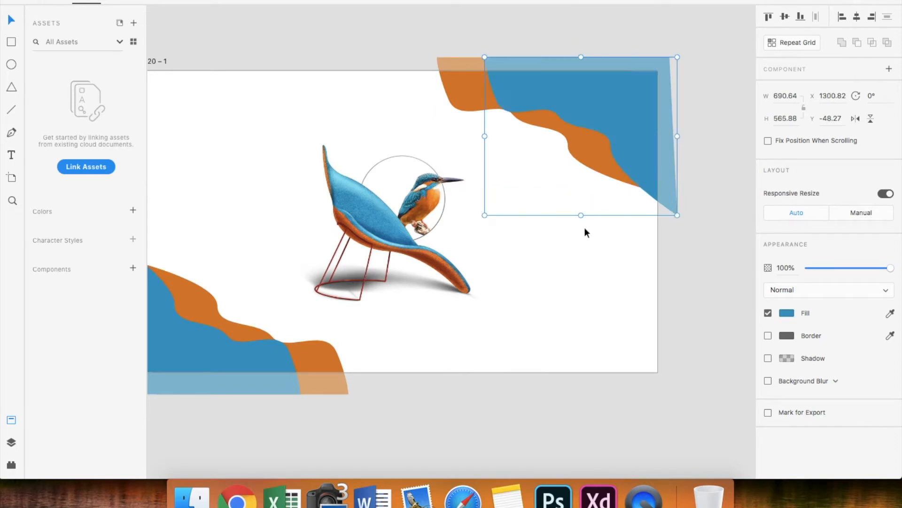
- Swap the upper-right fills using the saved swatches: orange #E37710 for the front shape and blue #1598C6 for the back one
left_click(787, 312)
left_click(663, 385)
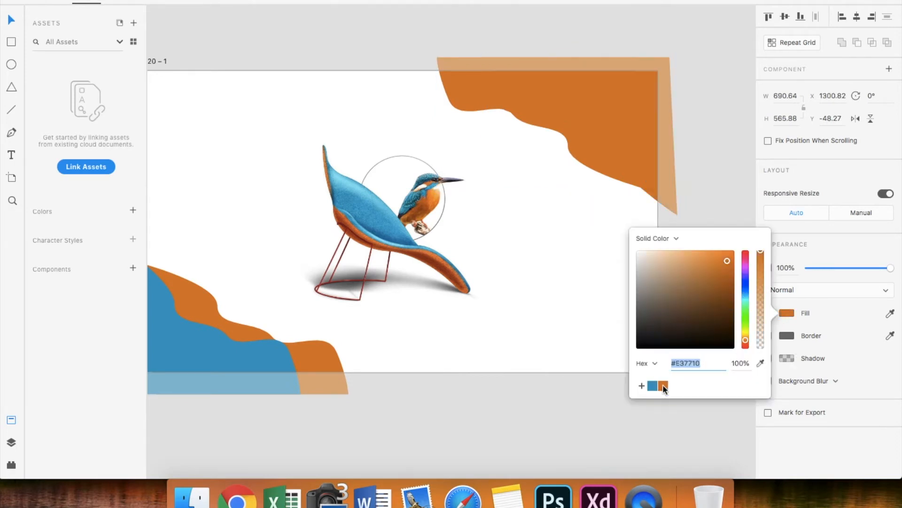
left_click(583, 163)
left_click(787, 313)
left_click(653, 385)
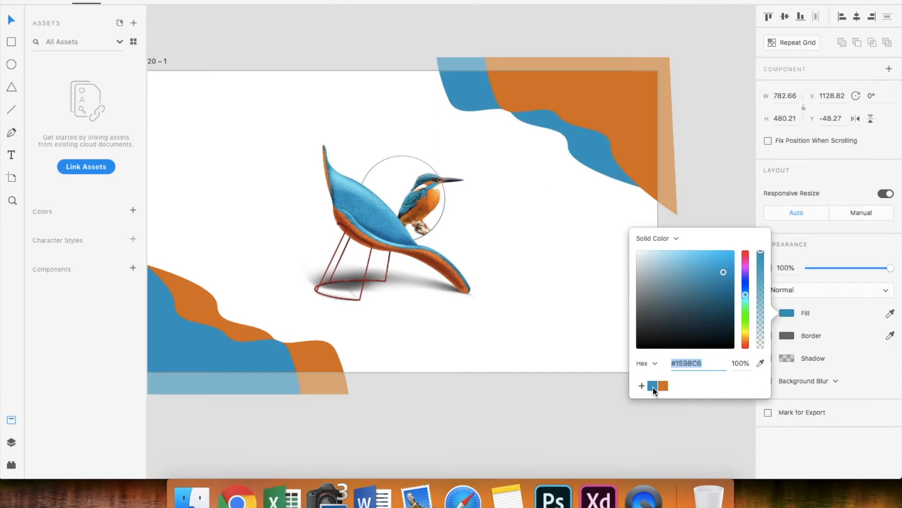
left_click(580, 402)
- Edit the upper-right blue path, moving its lowest anchor point past the artboard's right edge to about X 1938, Y 417
scroll(613, 238, "up", 5)
left_click_drag(639, 220, 633, 210)
double_click(654, 212)
left_click(696, 236)
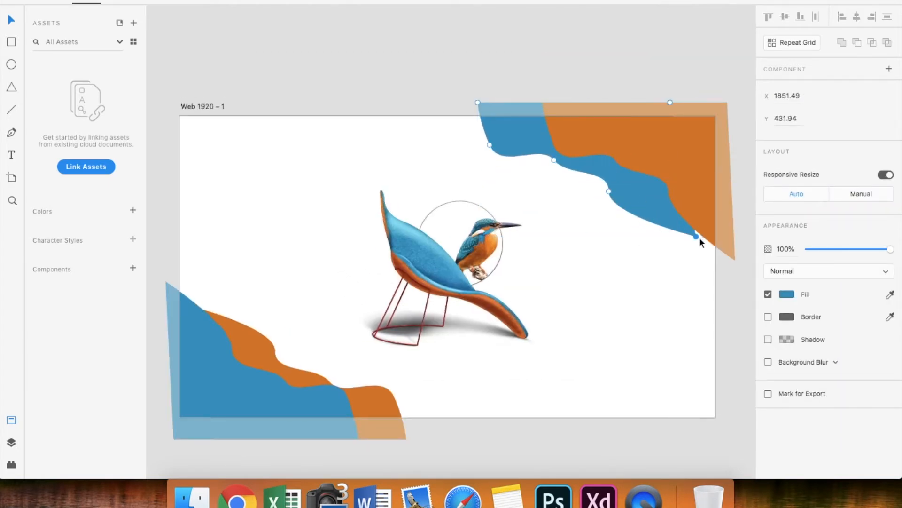
left_click(697, 238)
double_click(683, 227)
left_click_drag(696, 237, 720, 232)
scroll(718, 296, "right", 3)
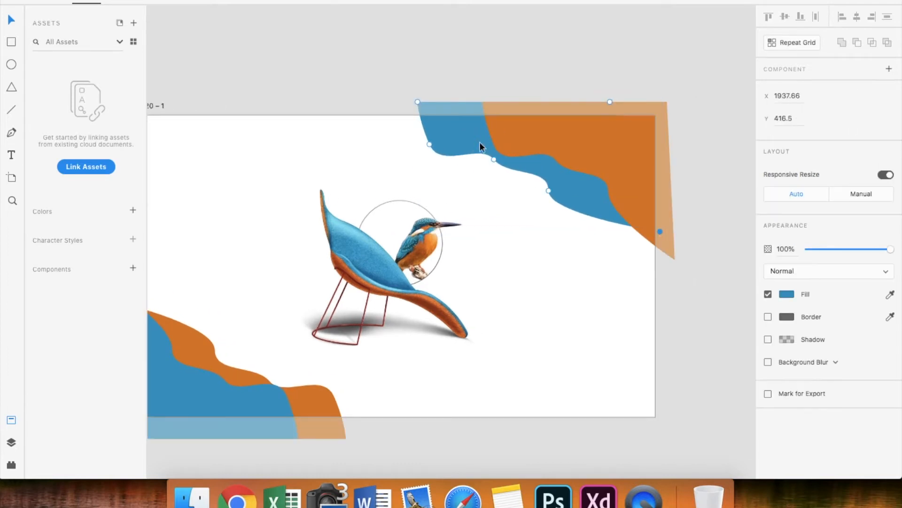
- Pull the blue path's left curve point and upper-left corner inward and adjust the lower curve point to reshape its wavy edge
left_click_drag(429, 143, 460, 138)
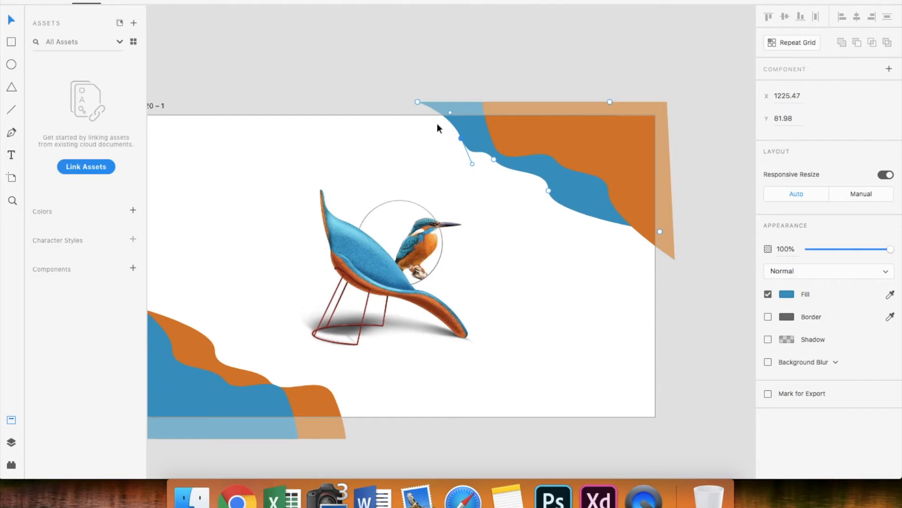
left_click_drag(418, 101, 483, 93)
left_click_drag(554, 202, 568, 187)
left_click(631, 288)
- Reshape the upper-right orange path by moving its two left curve points outward over the blue band
double_click(609, 181)
left_click_drag(496, 143, 470, 126)
left_click_drag(557, 160, 513, 174)
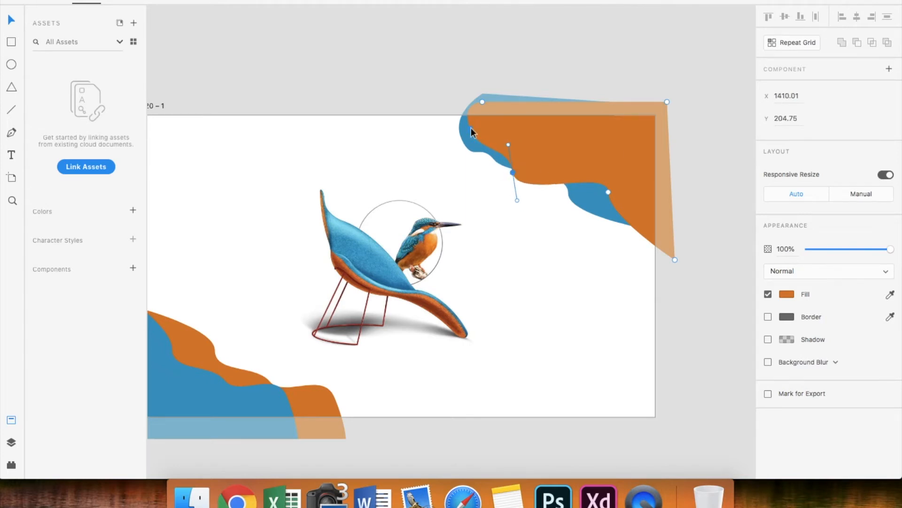
left_click(437, 85)
- Nudge the orange path's middle curve point to about X 1426, Y 206 and finish editing the path
scroll(611, 313, "right", 3)
left_click(536, 158)
double_click(536, 159)
mouse_move(493, 179)
left_mouse_down()
mouse_move(507, 174)
mouse_move(496, 179)
left_mouse_up()
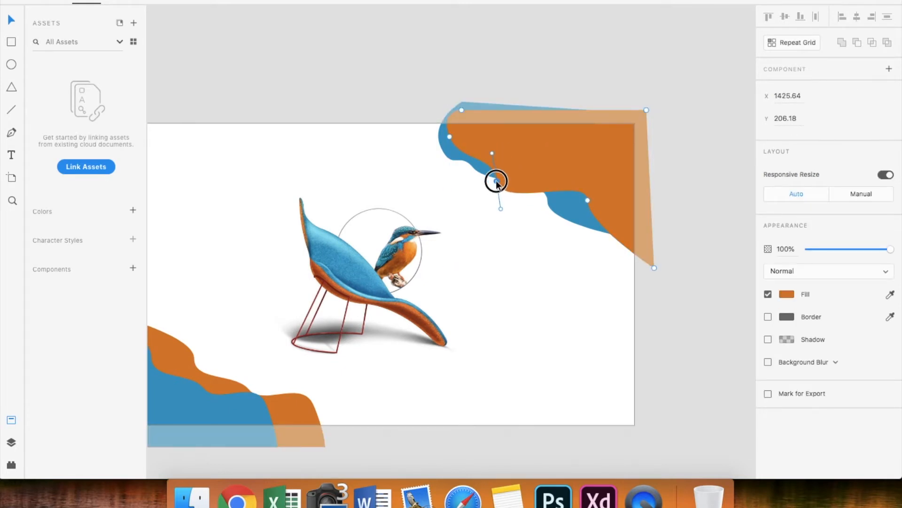
left_click(554, 269)
key("super+0")
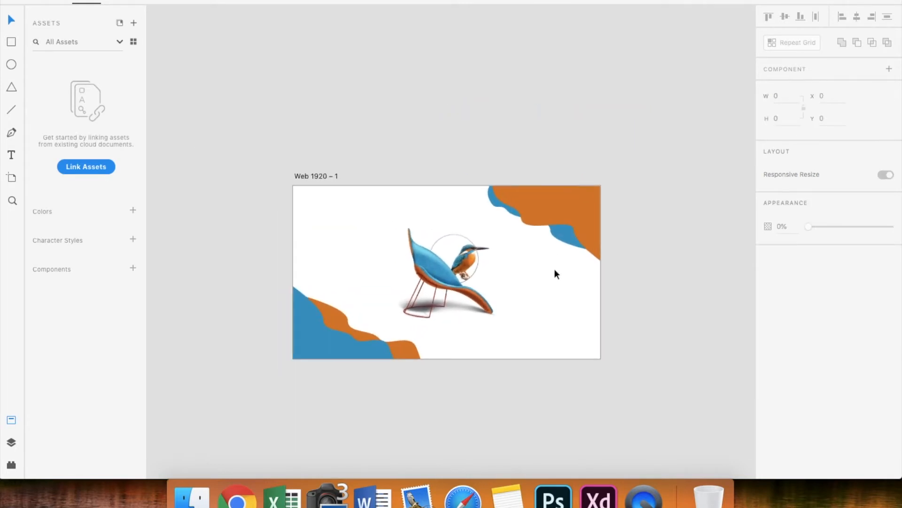
- Reshape the upper-right blue path by moving its left curve point to about X 1219, Y 48
scroll(515, 216, "up", 3)
double_click(506, 201)
left_click(503, 206)
left_click_drag(503, 205, 470, 178)
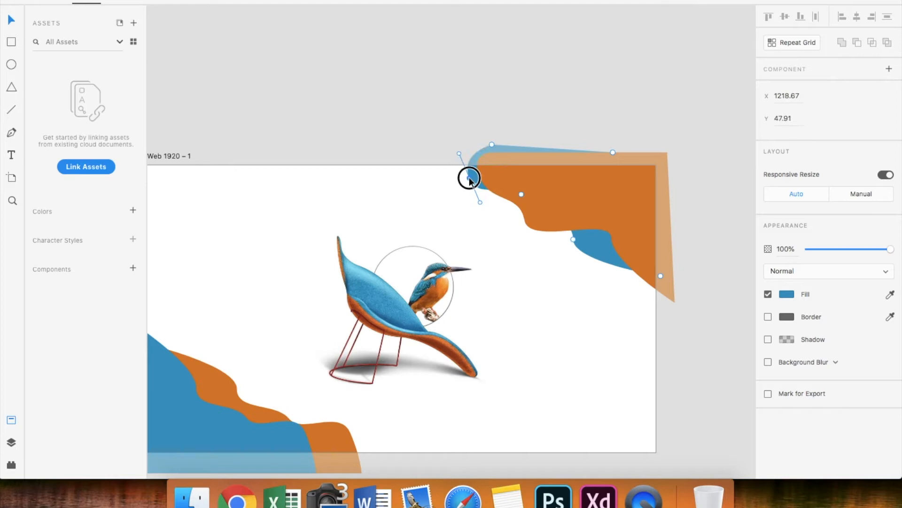
left_click(557, 263)
scroll(557, 262, "down", 3)
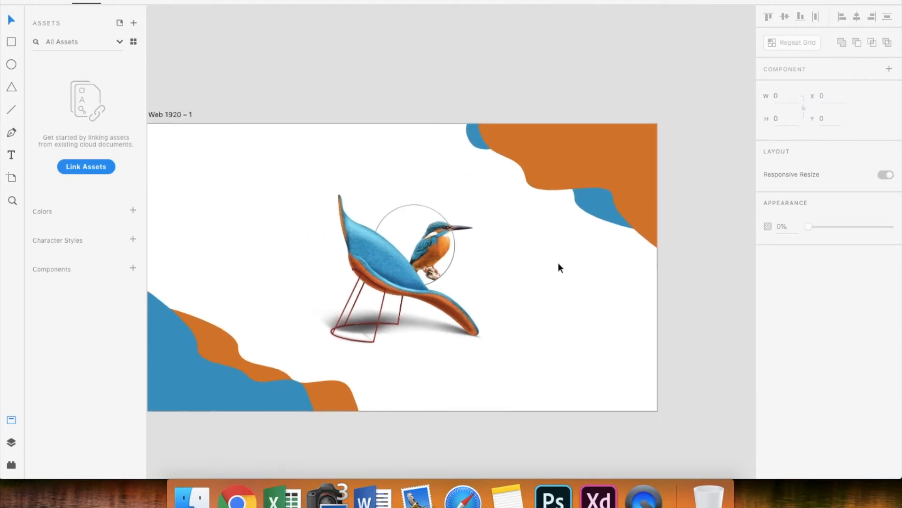
scroll(557, 263, "up", 1)
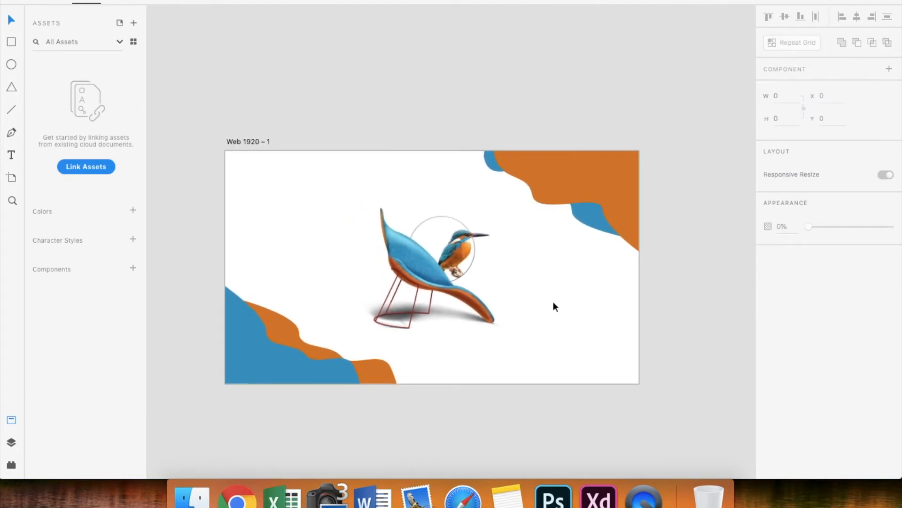
- Add the text OVER SKETCH in the artboard's upper-left area and set it in DIN Alternate at size 35
scroll(554, 301, "right", 2)
scroll(554, 302, "left", 2)
scroll(554, 302, "up", 1)
left_click(11, 154)
left_click(255, 188)
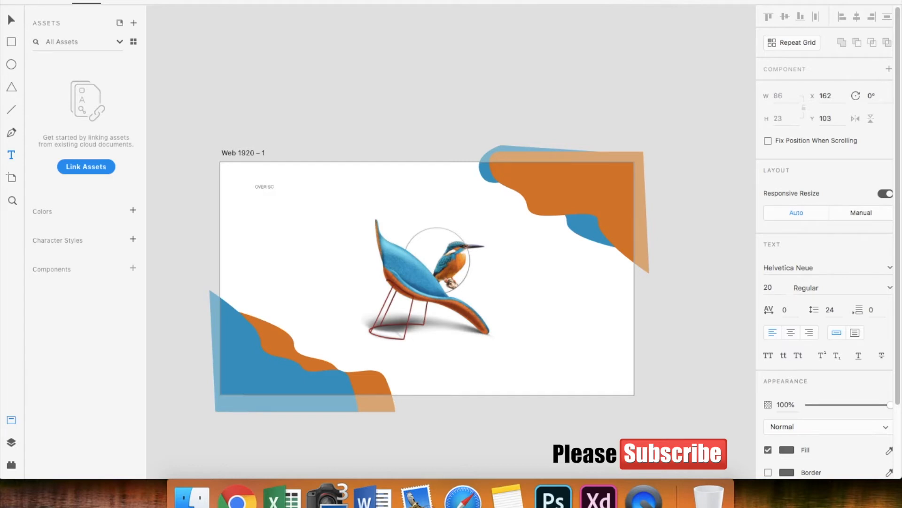
key("BackSpace")
key("super+a")
left_click(804, 267)
type("Din")
key("Return")
left_click(773, 288)
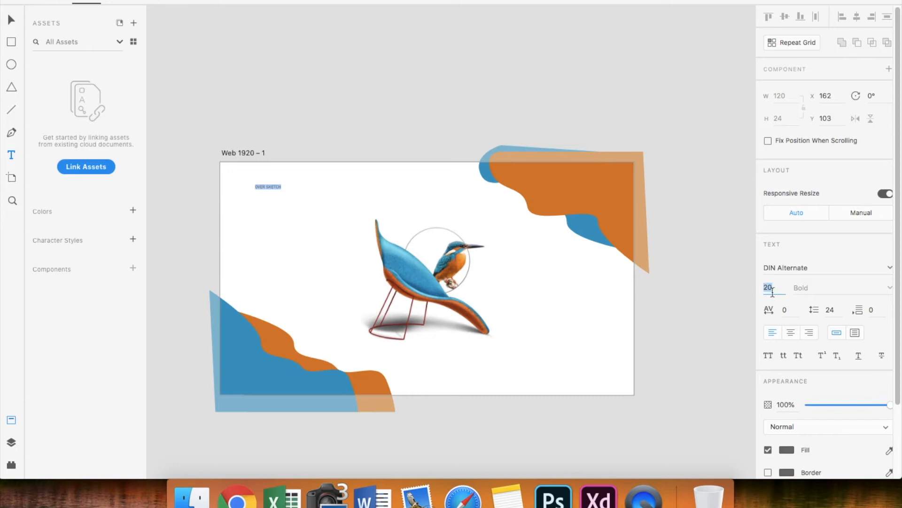
key("Return")
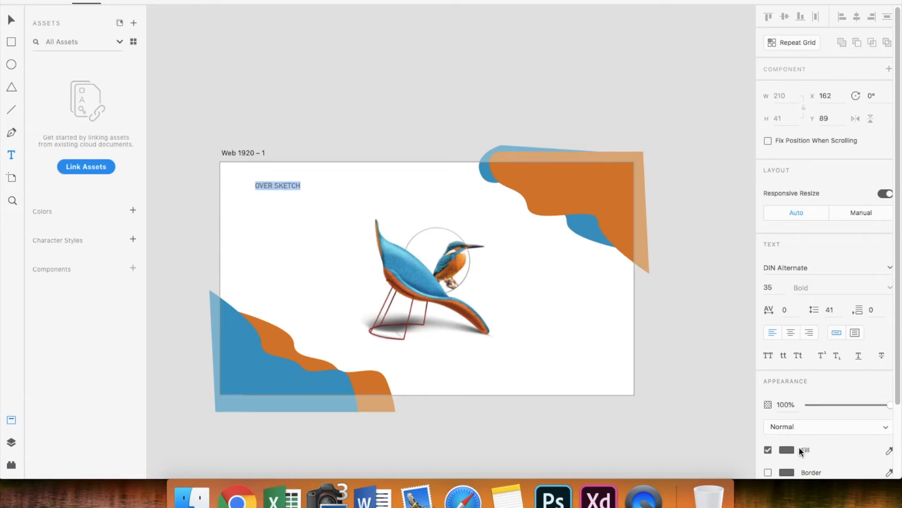
- Fill the OVER SKETCH text with the saved blue swatch #1598C6
scroll(799, 450, "down", 1)
left_click(786, 438)
left_click(652, 458)
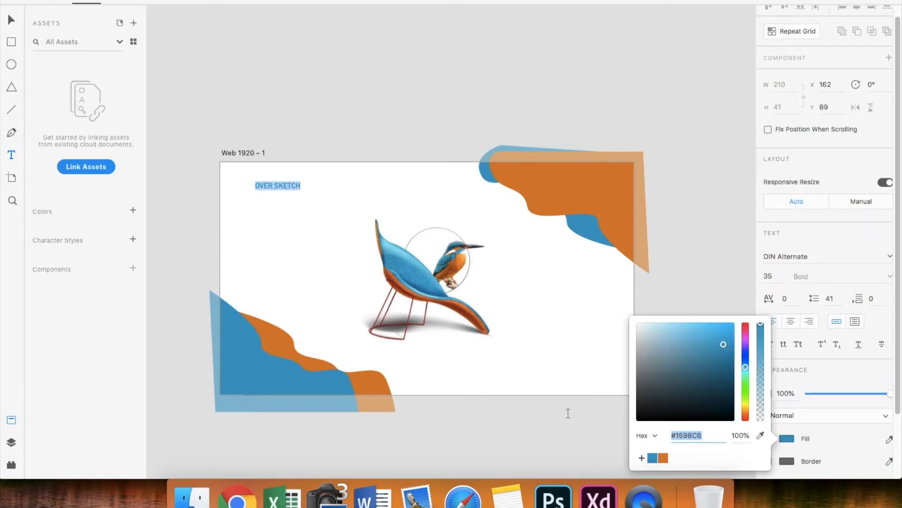
key("Escape")
- Move the OVER SKETCH text to about X 144, Y 88 and deselect it
left_click(15, 24)
left_click(212, 47)
scroll(213, 47, "down", 1)
left_click(263, 173)
left_click_drag(263, 173, 267, 177)
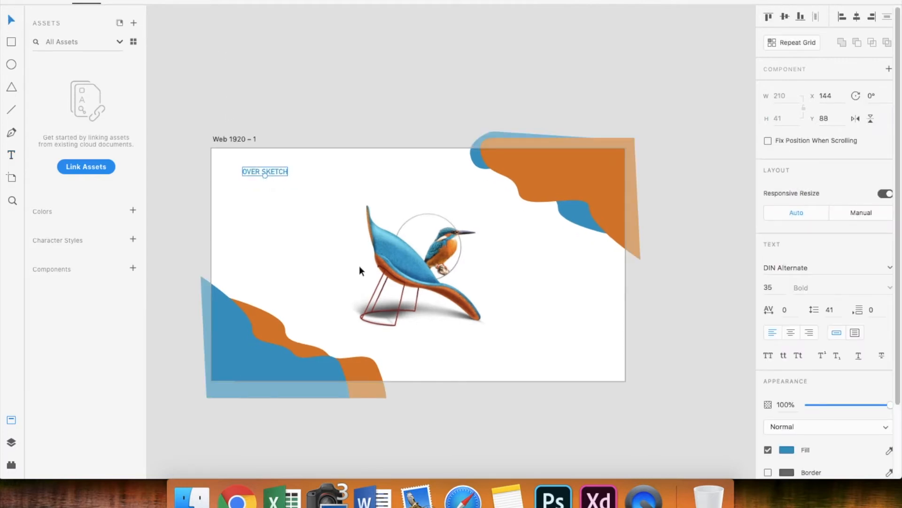
left_click(479, 407)
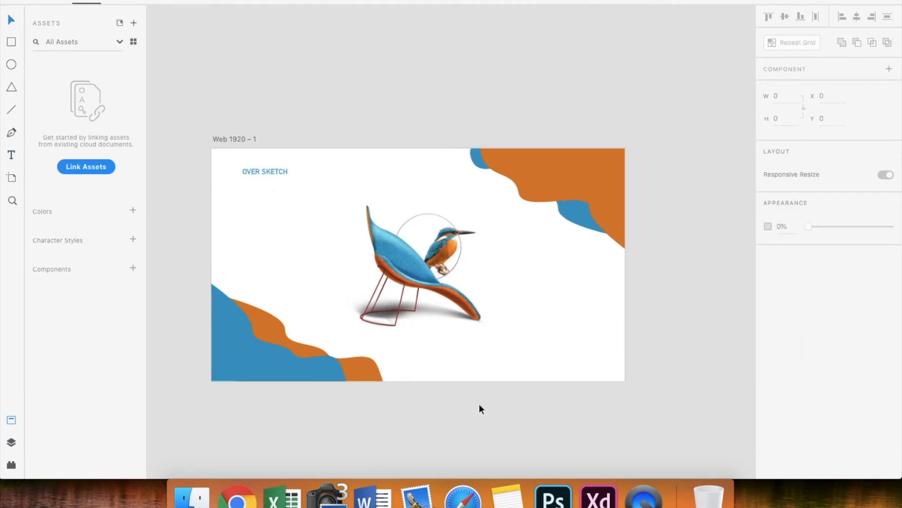
- Open the Icons 4 Design plugin and search its icons for SHOP
left_click(11, 444)
left_click(11, 464)
left_click(60, 81)
type("SHOP")
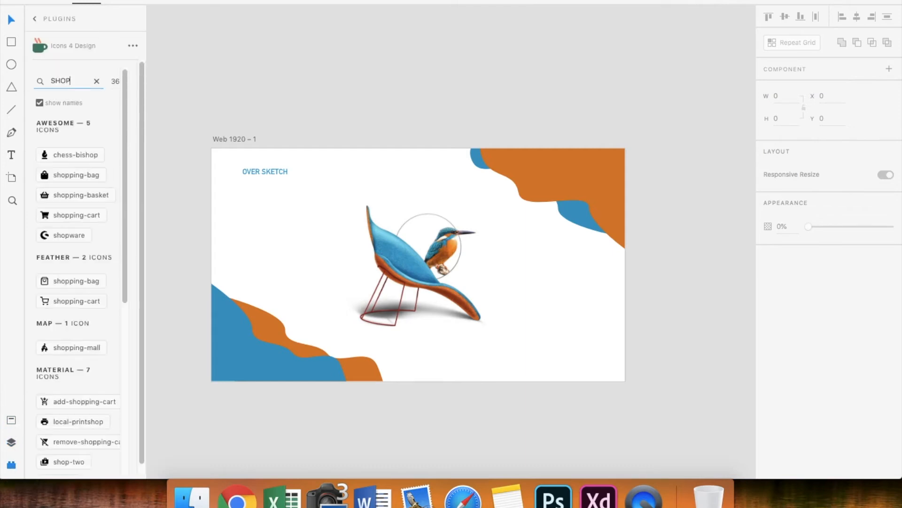
scroll(66, 310, "down", 1)
left_click(65, 289)
left_click(535, 250)
left_click_drag(498, 247, 511, 208)
key("Delete")
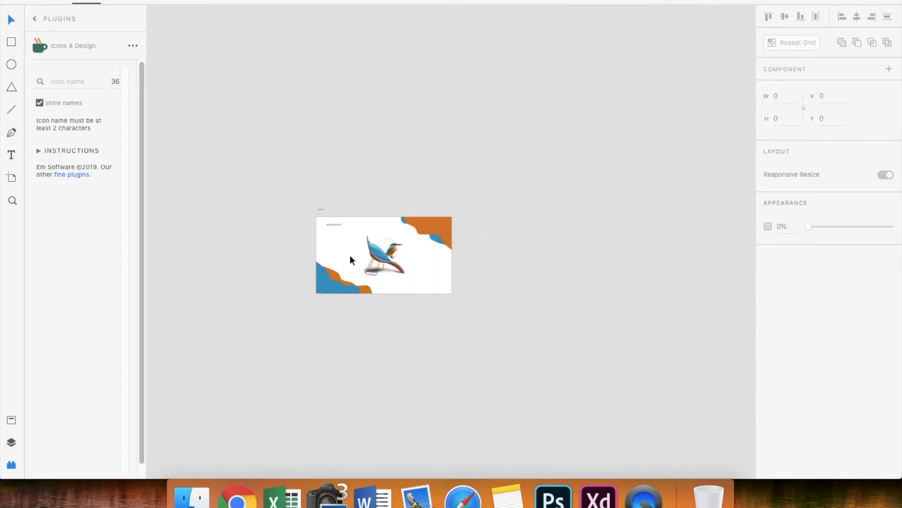
- Search the icons for SHOP, insert the Feather shopping-cart icon and place it on the orange shape at about X 1603, Y 98
key("super+0")
left_click(290, 135)
type("SHOP")
left_click(77, 301)
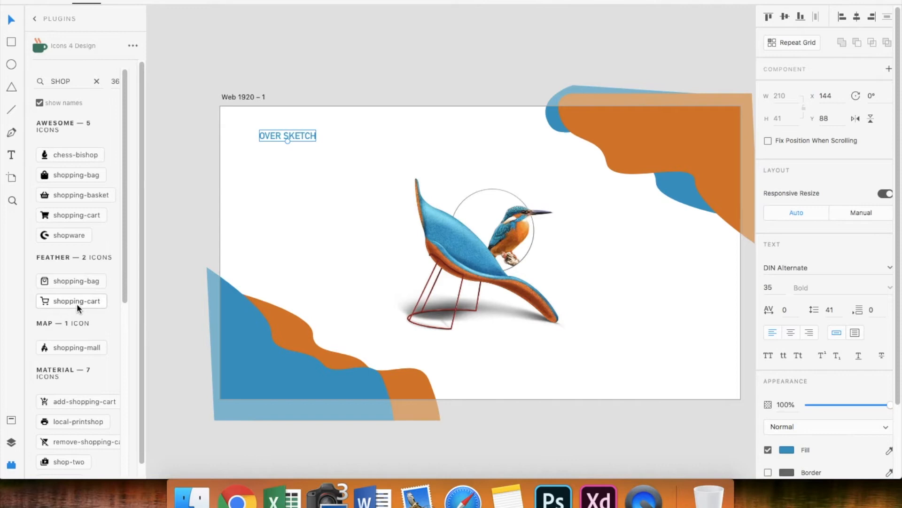
left_click_drag(206, 145, 642, 171)
scroll(642, 171, "right", 3)
- Set the cart icon's width and height to 28
left_click(789, 95)
key("Return")
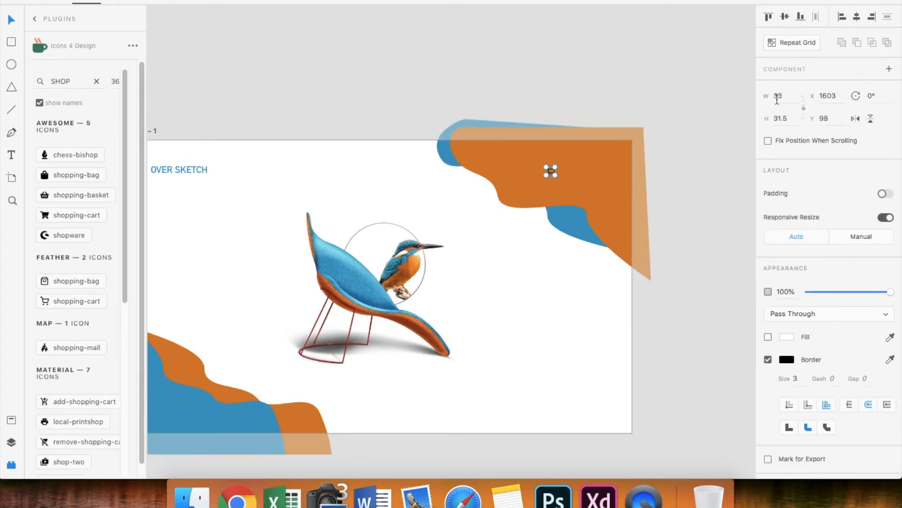
type("28")
key("Return")
left_click(804, 107)
left_click(780, 118)
type("28")
key("Return")
- Set the cart icon's border color to white #FFFFFF and save that color as a swatch
left_click(787, 359)
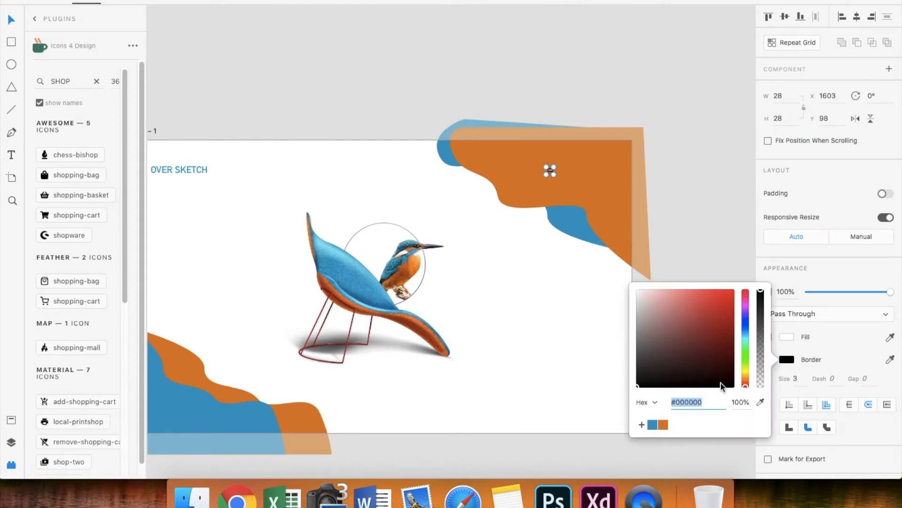
left_click(643, 306)
left_click(695, 404)
type("#FFFFFF")
key("Return")
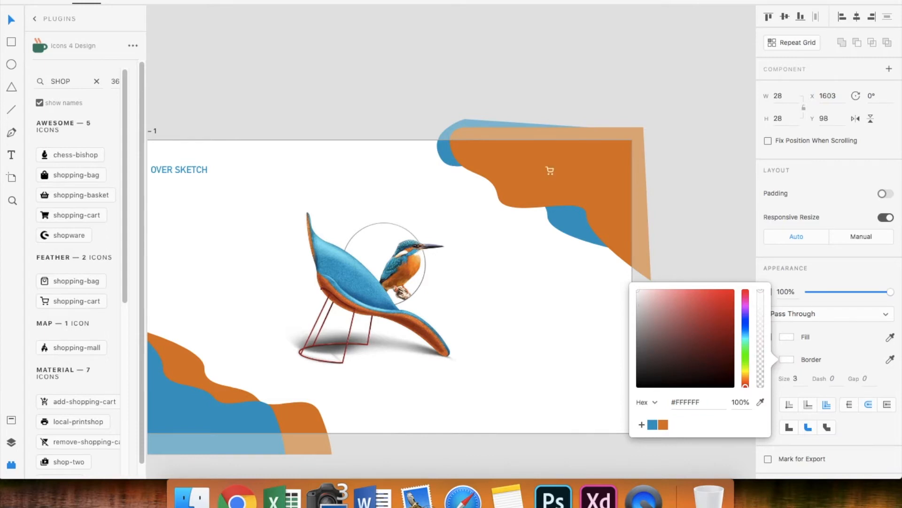
left_click(642, 425)
left_click(573, 390)
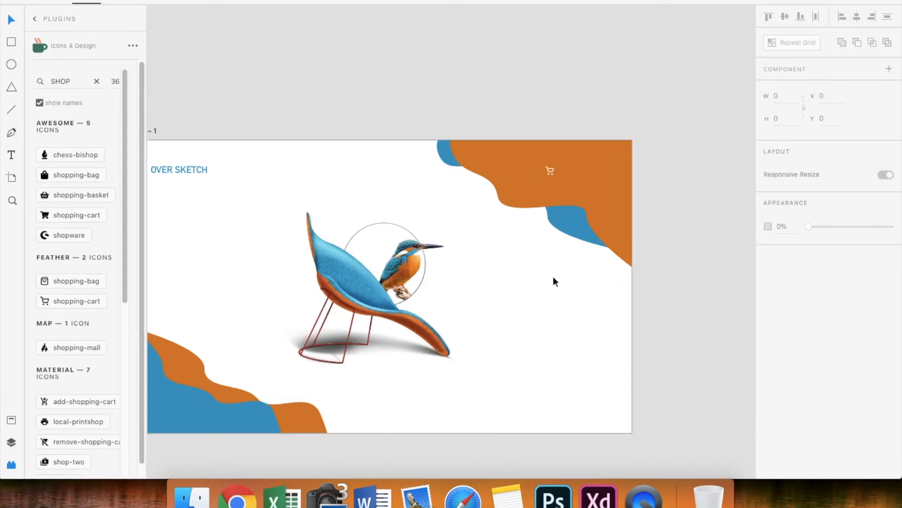
- Insert a magnifier icon by searching for SEARCH and place it left of the cart icon at about X 1531, Y 102
double_click(79, 82)
type("SEARCH")
left_click(66, 320)
scroll(427, 312, "up", 2)
scroll(427, 312, "left", 7)
key("super+z")
left_click(407, 277)
left_click_drag(436, 243, 611, 310)
left_click_drag(388, 304, 627, 267)
- Give the magnifier icon a white border from the saved swatch and set its width and height to 28
left_click(787, 359)
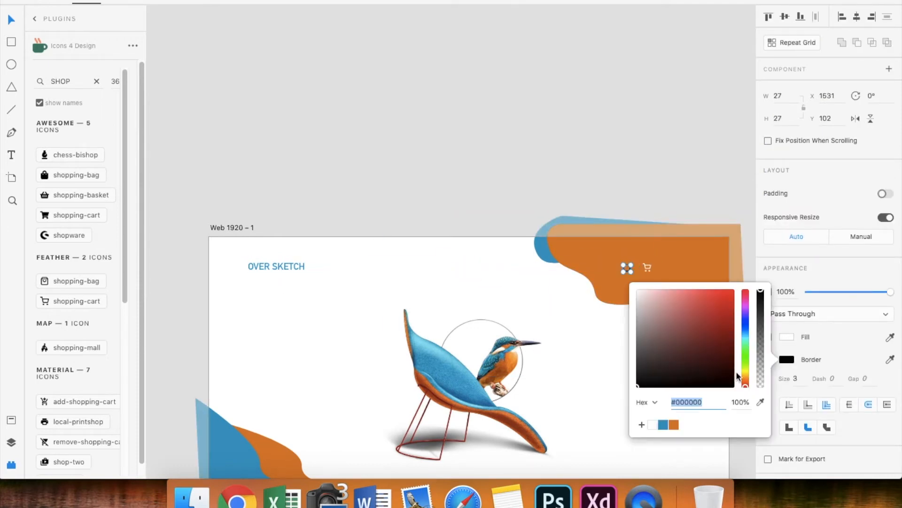
left_click(652, 425)
scroll(647, 184, "right", 5)
left_click(787, 94)
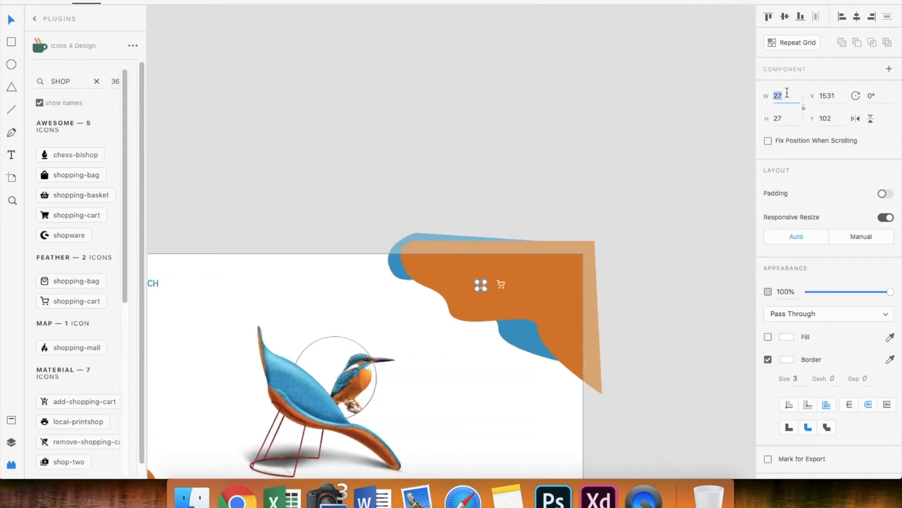
type("28")
key("Return")
left_click(783, 118)
key("Return")
- Move the cart icon farther right, level with the magnifier icon, to about X 1632, Y 102
scroll(619, 254, "up", 3)
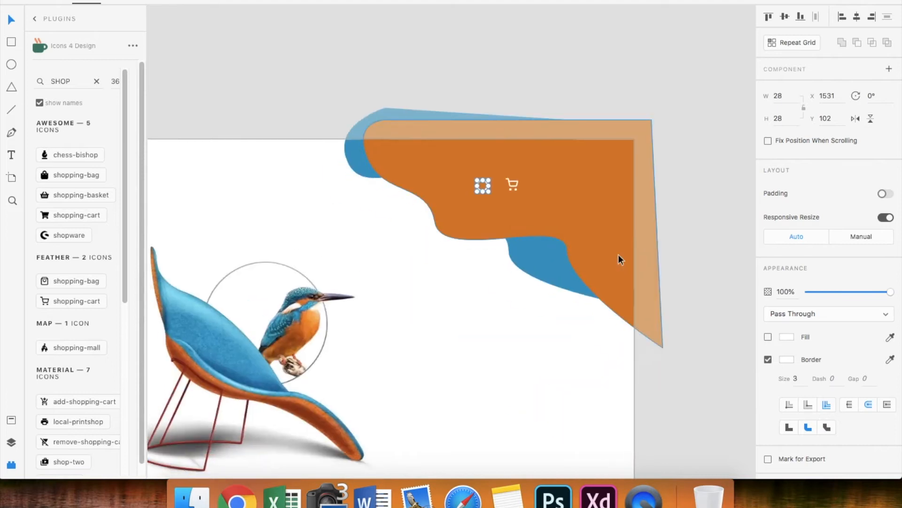
left_click(484, 185)
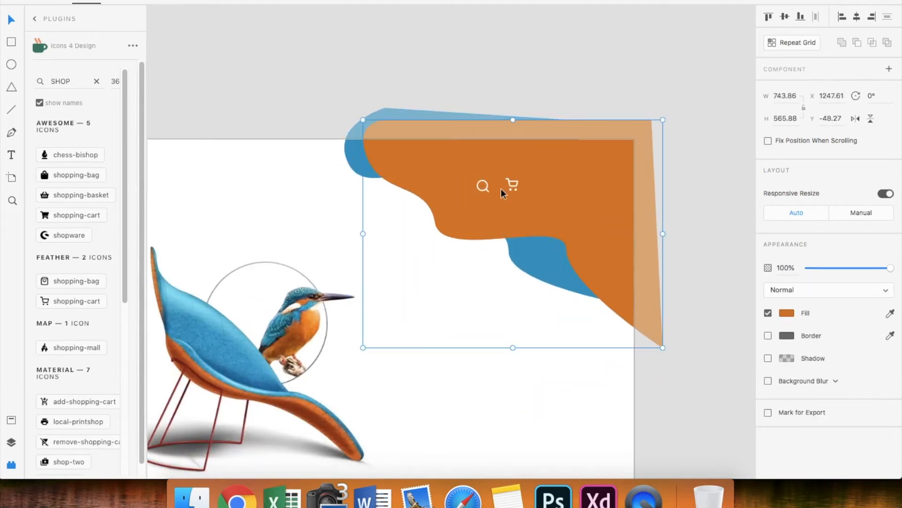
right_click(574, 203)
left_click(602, 278)
left_click_drag(513, 185, 524, 186)
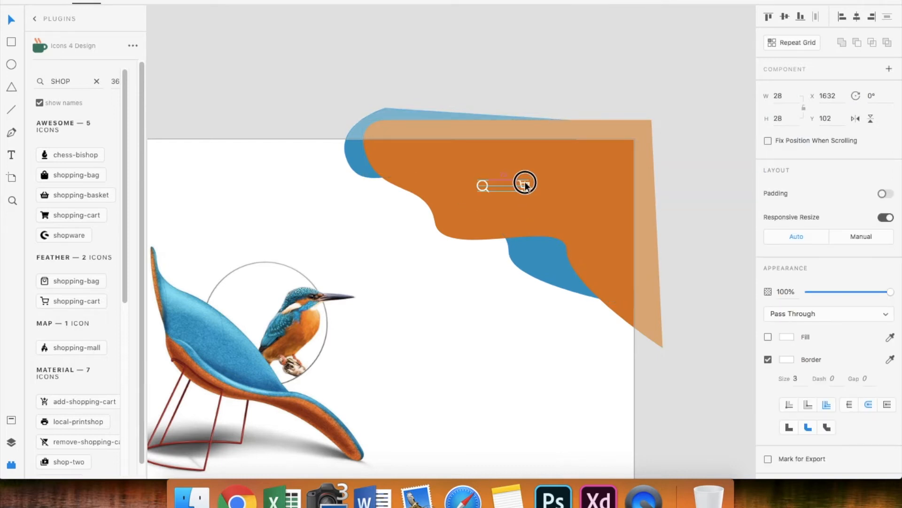
key("super+0")
left_click(548, 295)
scroll(558, 248, "down", 2)
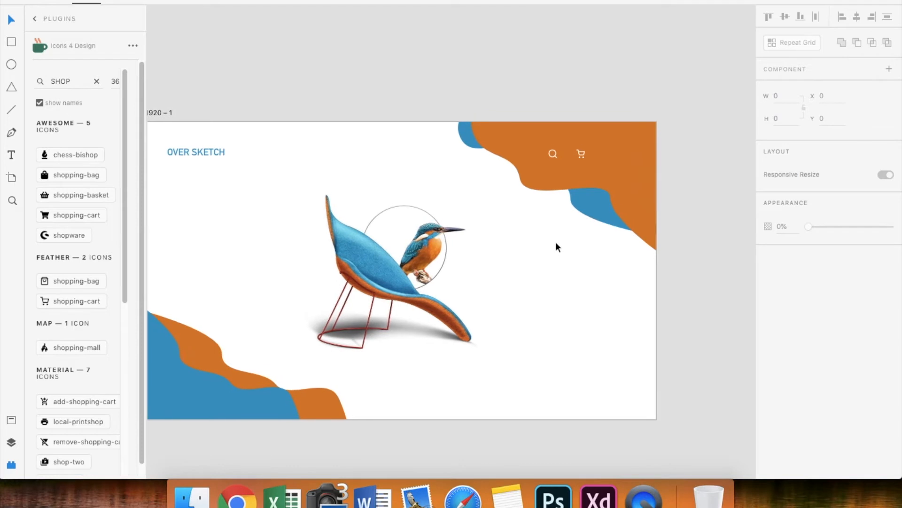
scroll(555, 242, "left", 4)
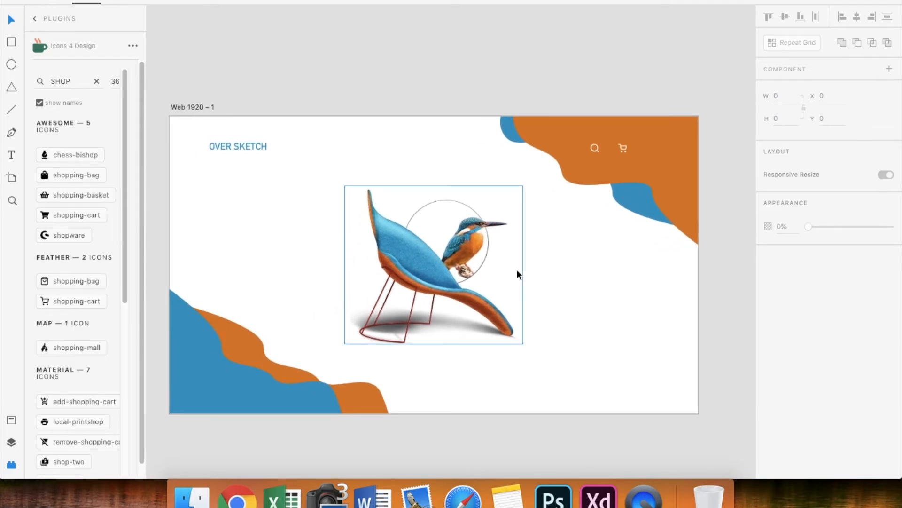
- Add the heading text KINGFISHER in the empty area left of the chair image
scroll(517, 272, "right", 3)
scroll(517, 271, "up", 2)
left_click(11, 158)
scroll(181, 233, "left", 4)
left_click(235, 240)
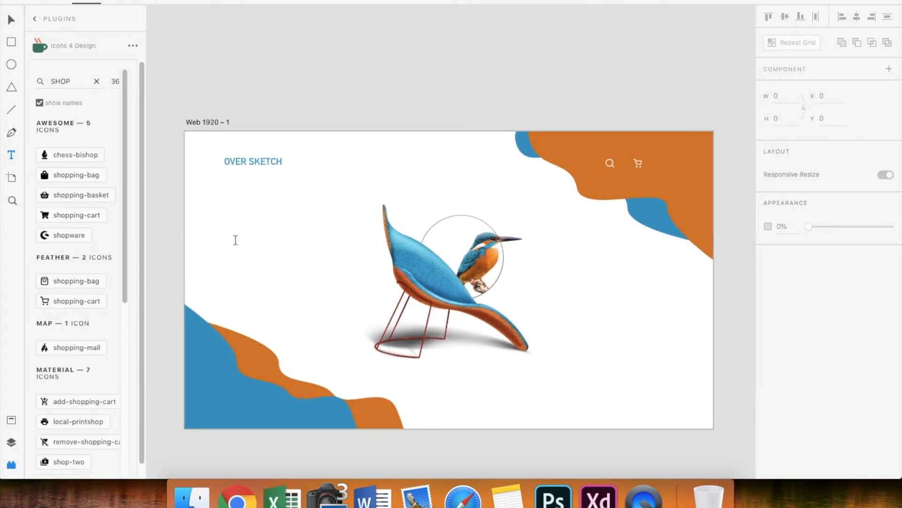
type("KINGFISHER")
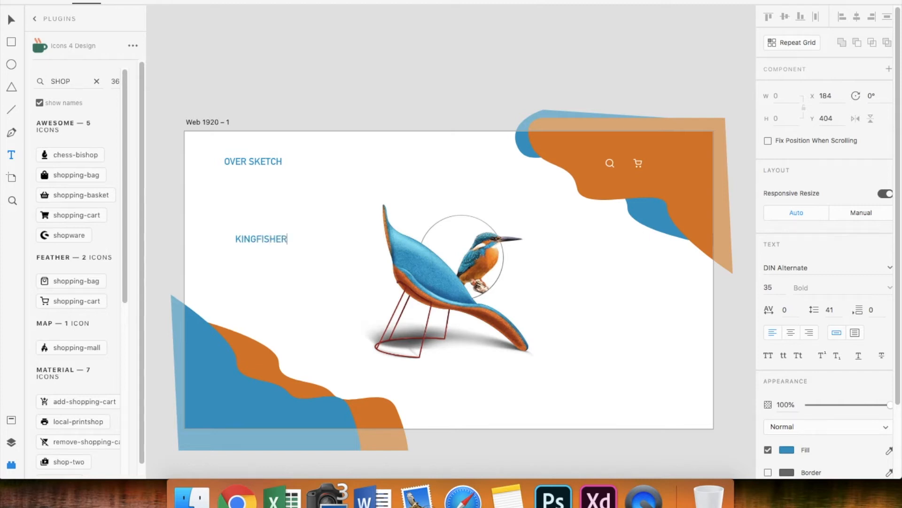
- Set the KINGFISHER heading in the Beirut font at size 56
key("super+a")
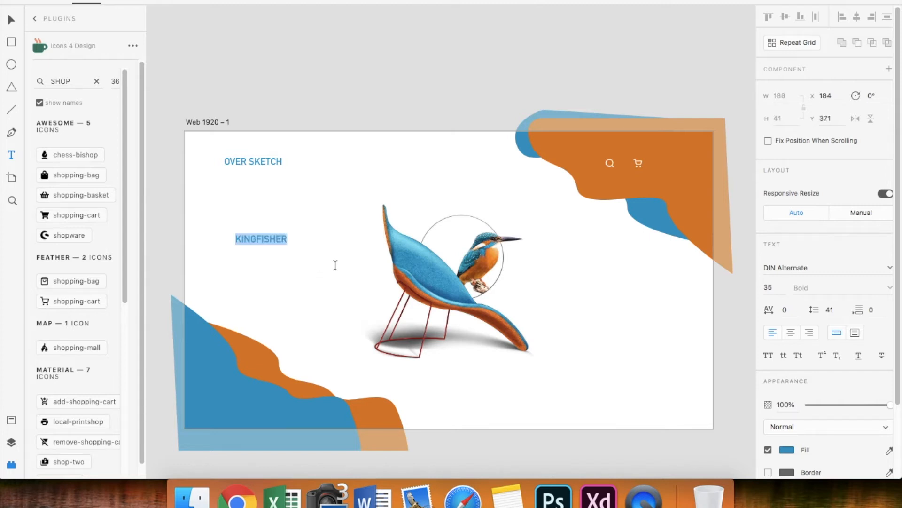
left_click(799, 268)
type("Beirut")
key("Return")
left_click(769, 287)
type("56")
key("Return")
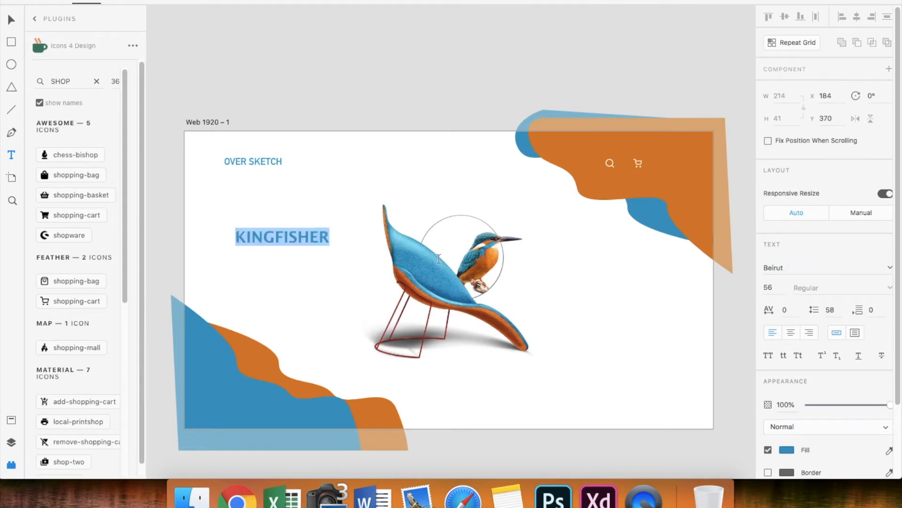
- Move the KINGFISHER heading up and align its left edge with the OVER SKETCH text
left_click(11, 19)
mouse_move(275, 237)
left_mouse_down()
mouse_move(262, 226)
mouse_move(266, 214)
left_mouse_up()
left_click(259, 83)
- Add the text line SOME FACTS ABOUT KINGFISHER directly below the KINGFISHER heading
left_click(11, 154)
left_click(228, 237)
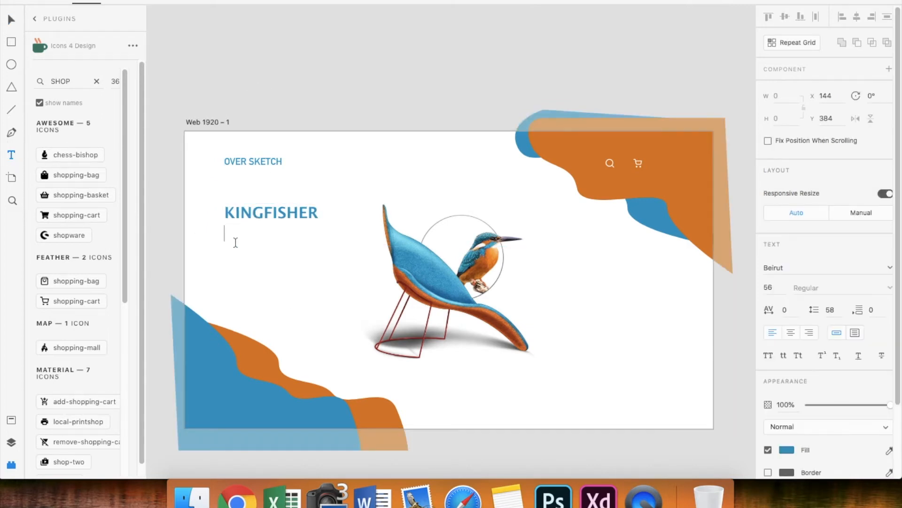
type("SOME FACT")
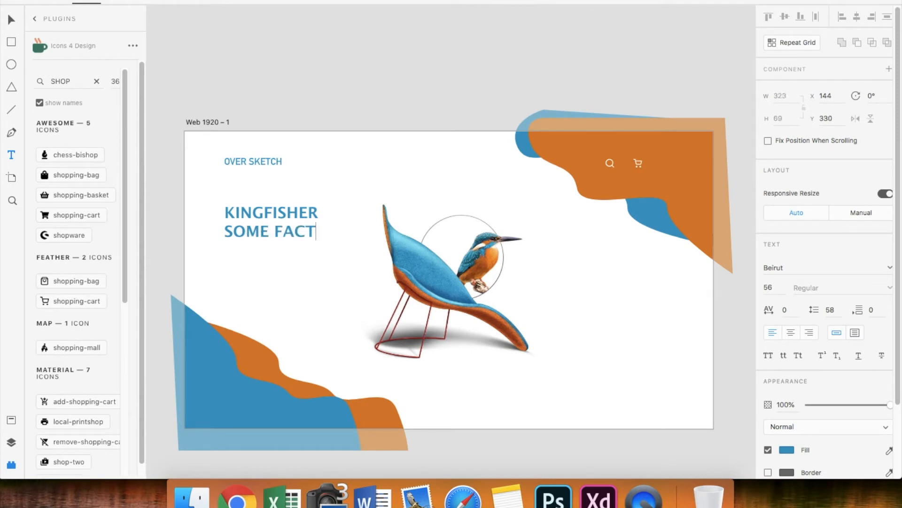
type("S ABO")
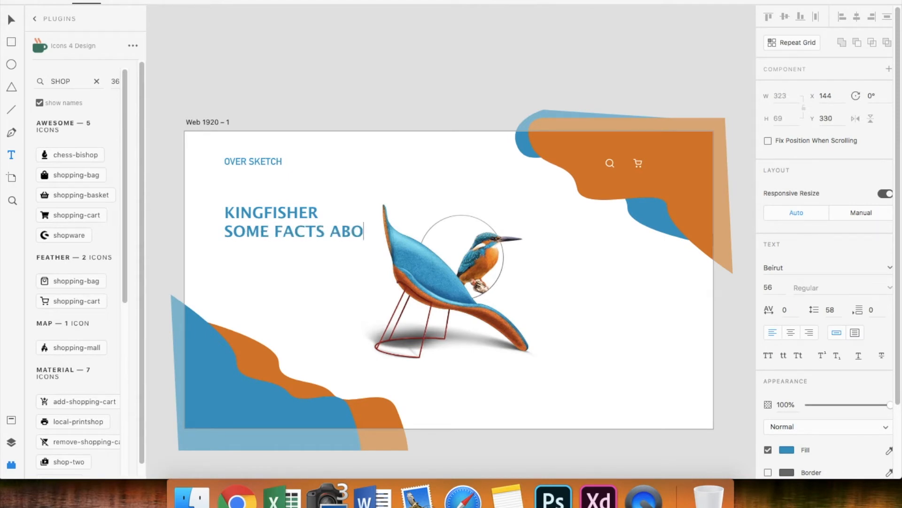
type("UT KINGFISHER")
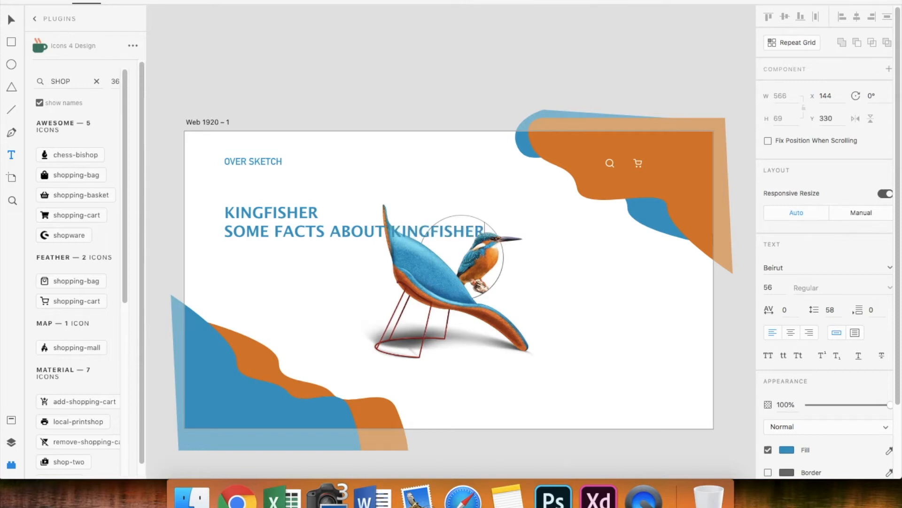
- Set the SOME FACTS ABOUT KINGFISHER line in Helvetica at size 25 with the saved orange fill
key("super+a")
left_click(774, 288)
type("25")
key("Return")
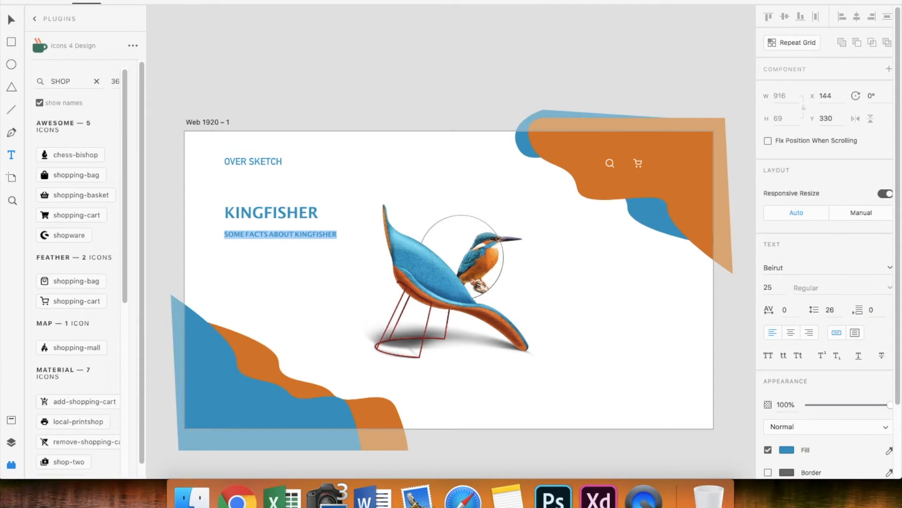
left_click(788, 452)
left_click(675, 459)
left_click(795, 267)
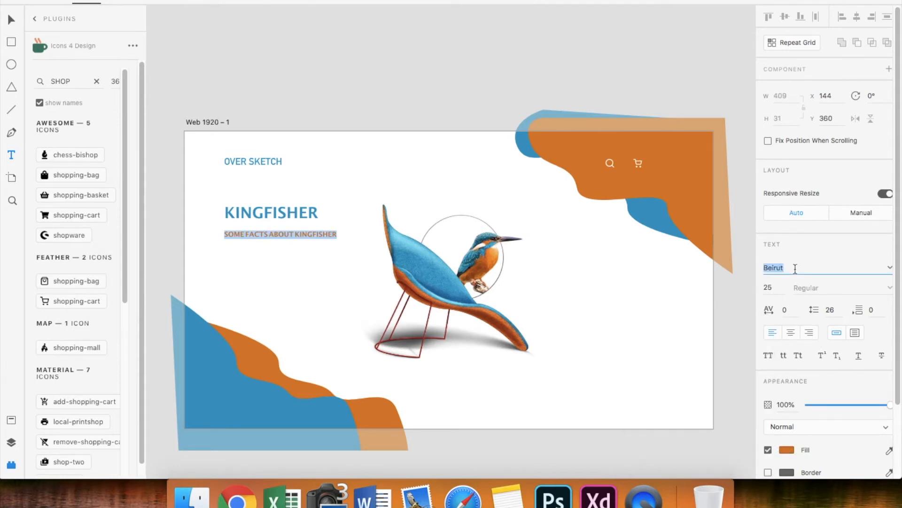
type("Helvetica")
key("Return")
- Move the SOME FACTS ABOUT KINGFISHER line up closer to the heading, to about Y 351
left_click(12, 20)
left_click(250, 250)
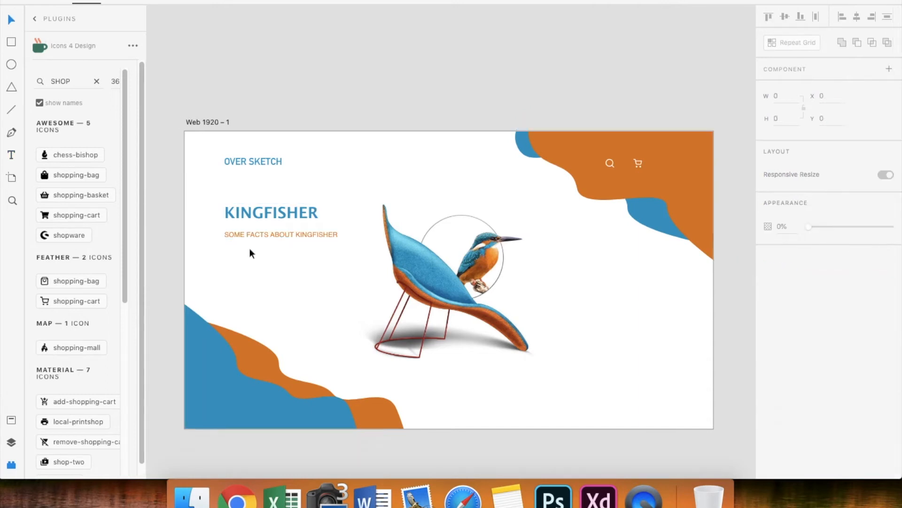
left_click(258, 233)
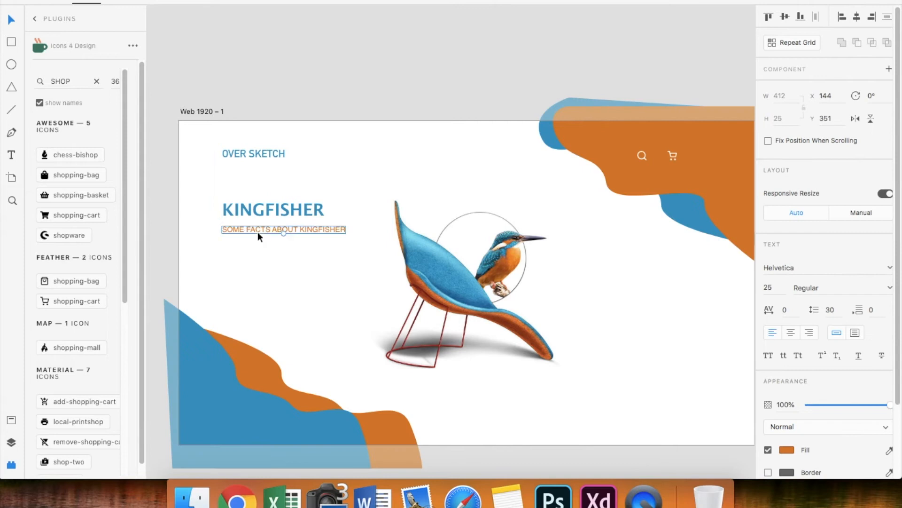
- Draw an area text box about 453 by 232 to the right of the bird, below the orange corner shape
left_click(275, 285)
scroll(275, 286, "down", 2)
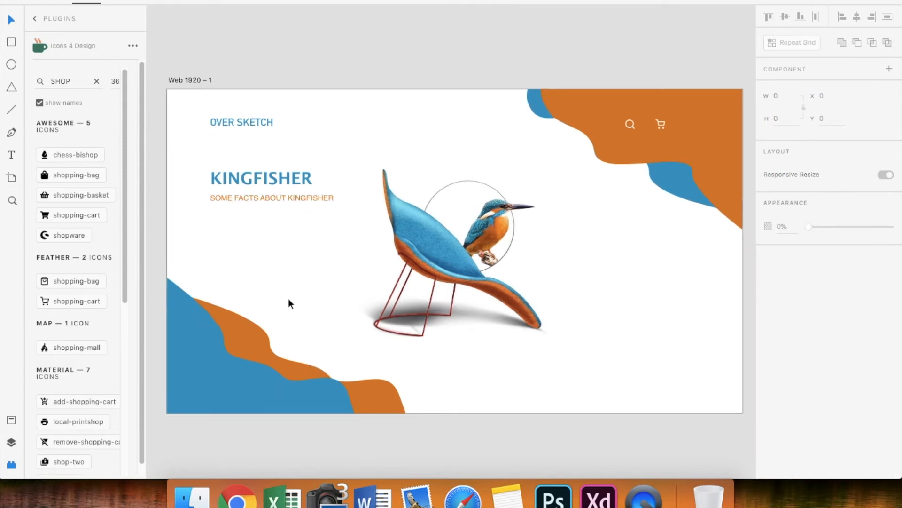
scroll(288, 302, "down", 1)
scroll(288, 302, "left", 1)
left_click(13, 157)
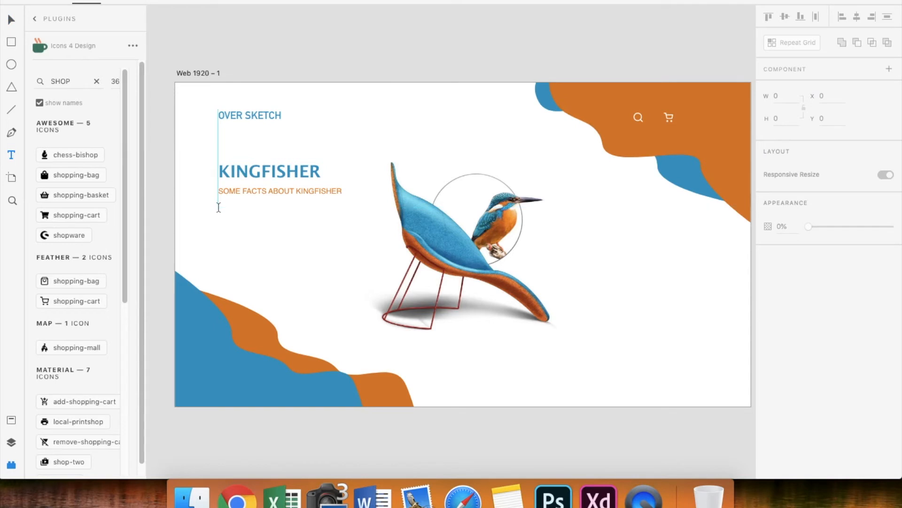
scroll(632, 272, "down", 2)
scroll(632, 272, "right", 1)
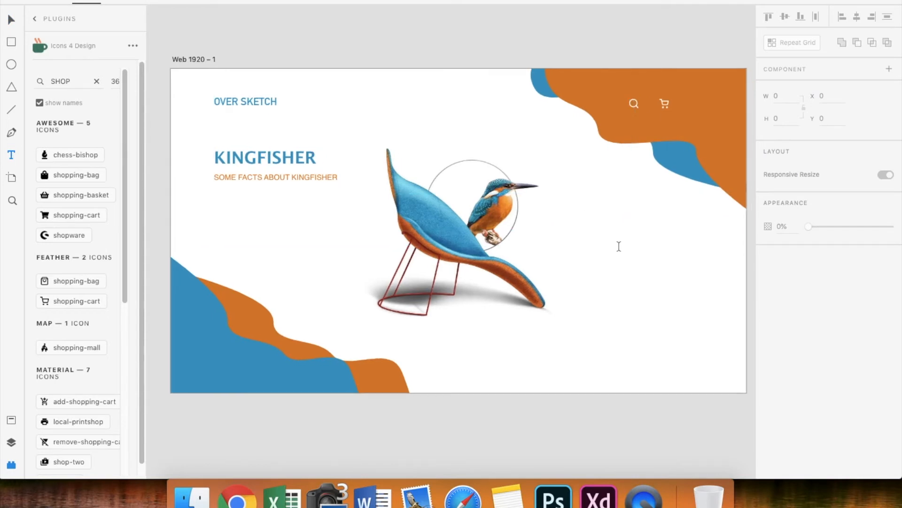
left_click_drag(569, 188, 705, 258)
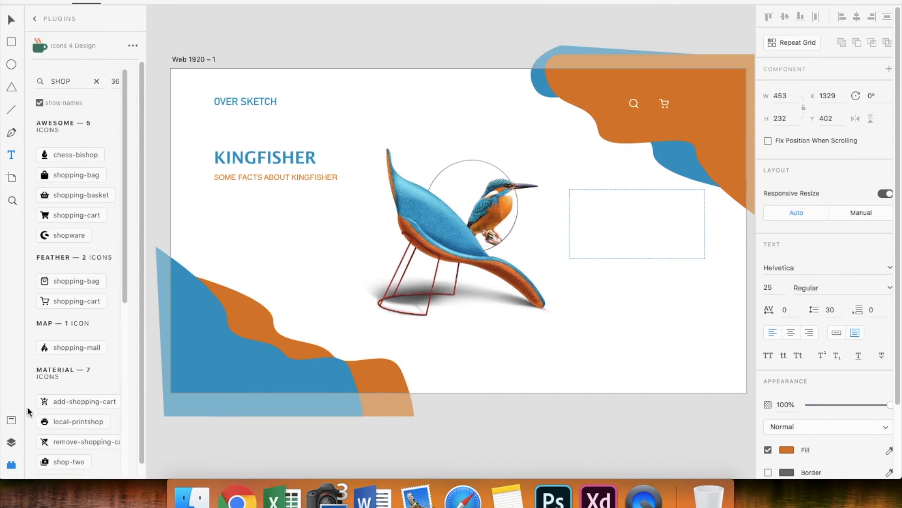
- Try to fill a text area to the right of the bird with Lorem Ipsum placeholder text
left_click(11, 442)
left_click(11, 464)
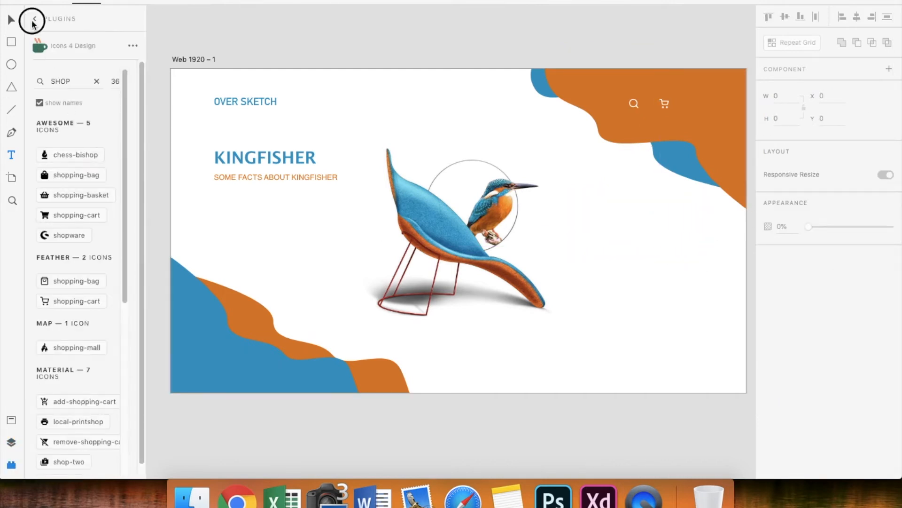
left_click(33, 18)
left_click(71, 69)
left_click(78, 89)
left_click(538, 94)
left_click(582, 183)
left_click_drag(583, 182, 708, 256)
left_click(74, 90)
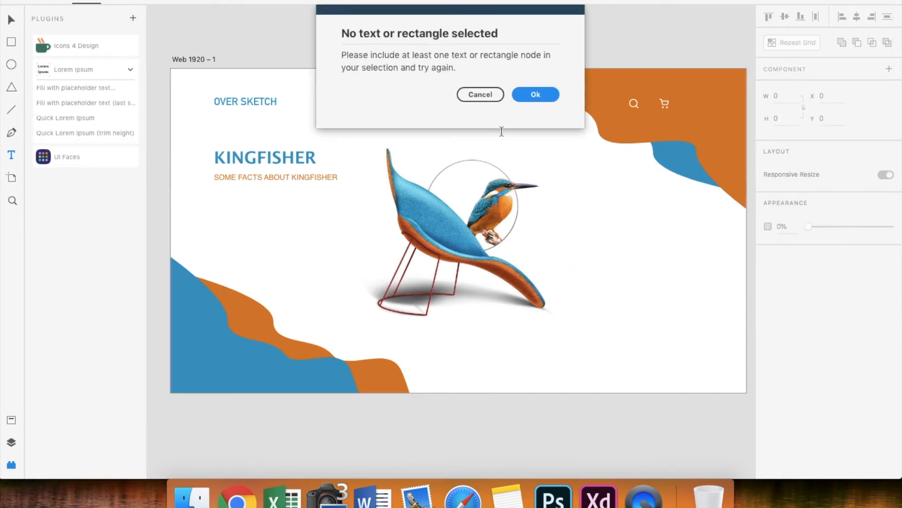
left_click(539, 95)
left_click(585, 194)
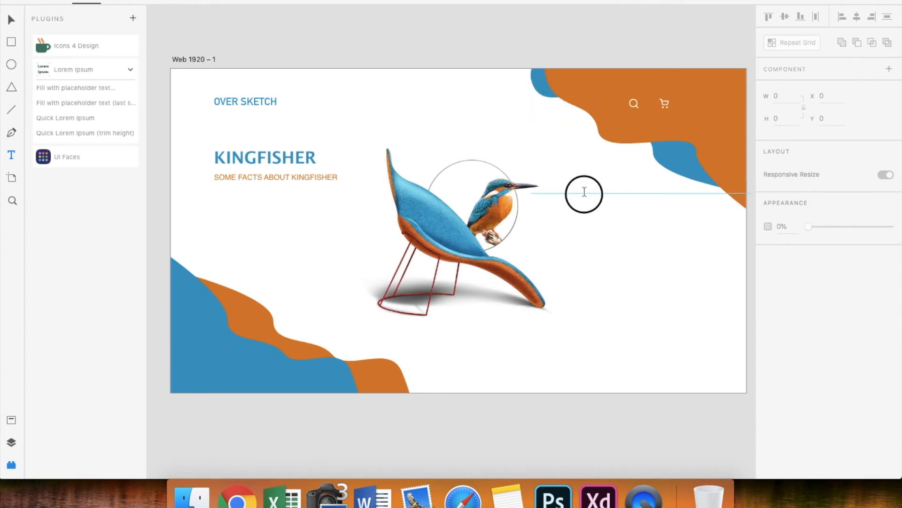
left_click(75, 88)
left_click(538, 94)
- Draw a rectangle about 498 by 250 to the right of the bird and fill it with Lorem Ipsum placeholder text
scroll(557, 262, "right", 2)
left_click(12, 43)
mouse_move(532, 189)
left_mouse_down()
mouse_move(665, 268)
mouse_move(680, 263)
left_mouse_up()
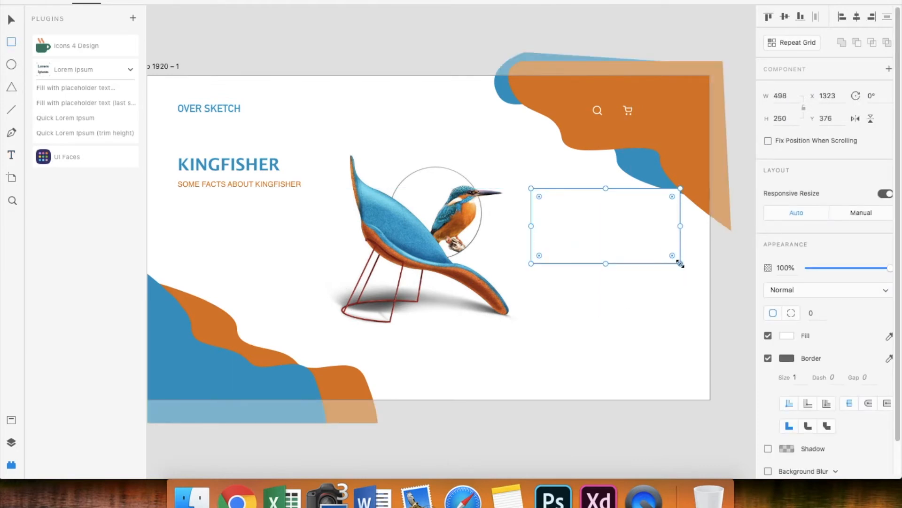
left_click(87, 87)
left_click(563, 207)
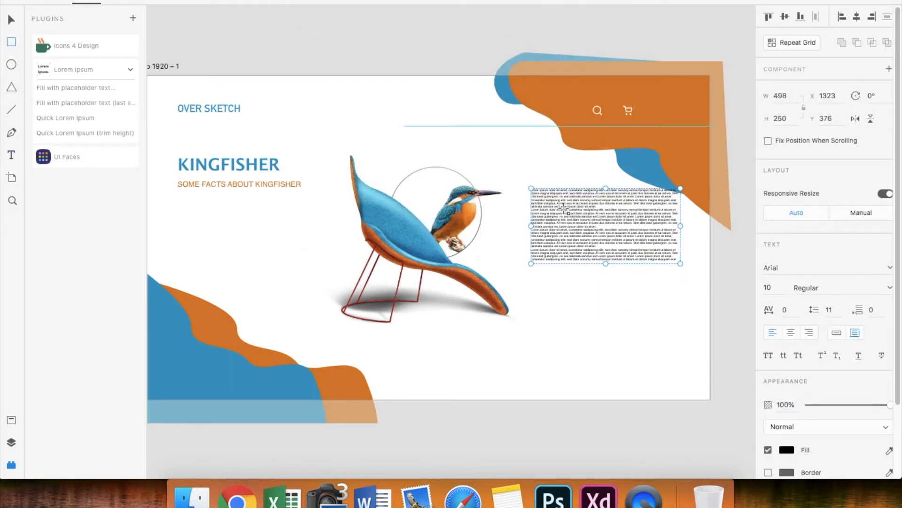
- Delete all placeholder paragraphs after the first and shrink the text box to about 77 high
left_click(10, 20)
scroll(658, 276, "up", 5)
double_click(568, 264)
left_click(545, 241)
left_click(536, 184)
left_click(604, 333, "shift")
key("BackSpace")
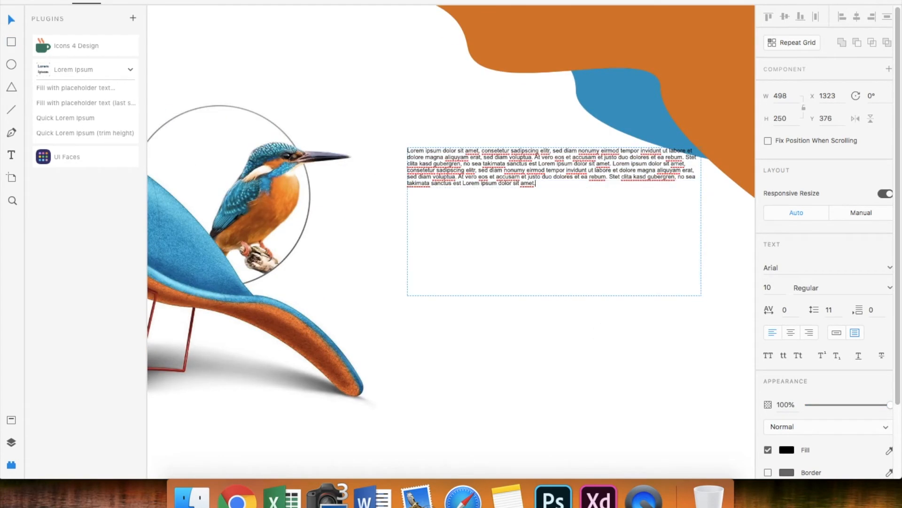
key("Escape")
left_click_drag(554, 295, 540, 193)
- Set the placeholder paragraph in Helvetica at size 18
double_click(532, 167)
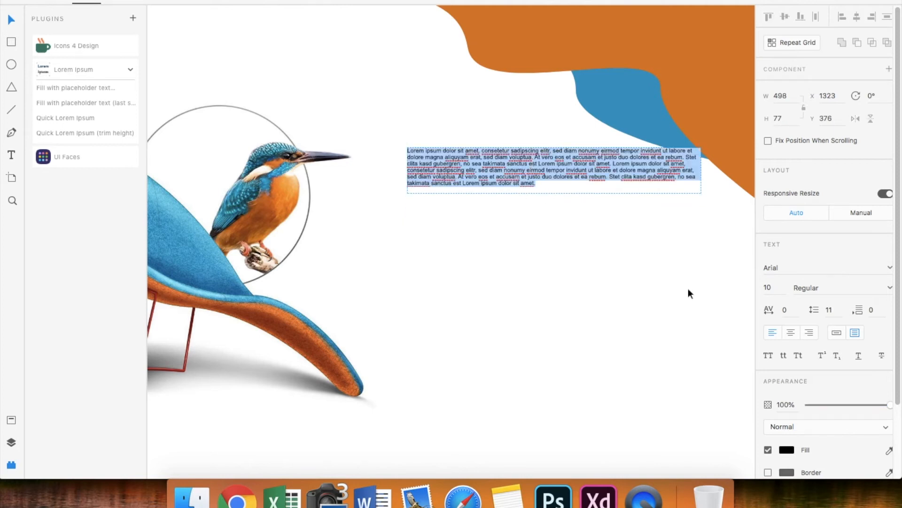
left_click(794, 269)
type("Hel")
key("Return")
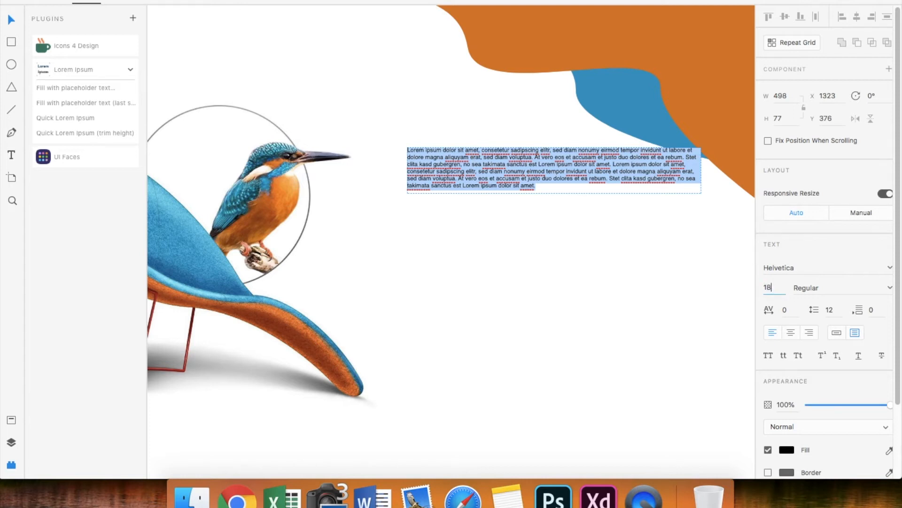
key("Return")
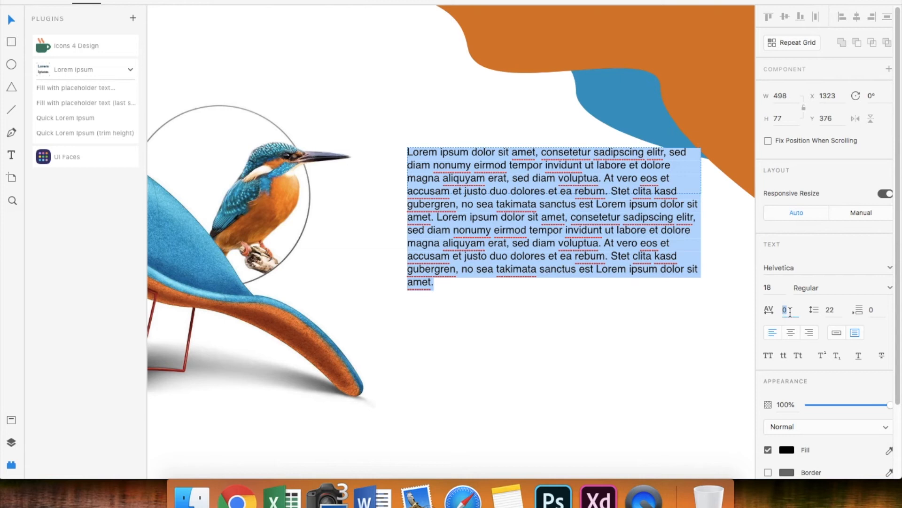
- Set the paragraph's character spacing to 5 and its line spacing to 33
type("5")
key("Return")
left_click(838, 312)
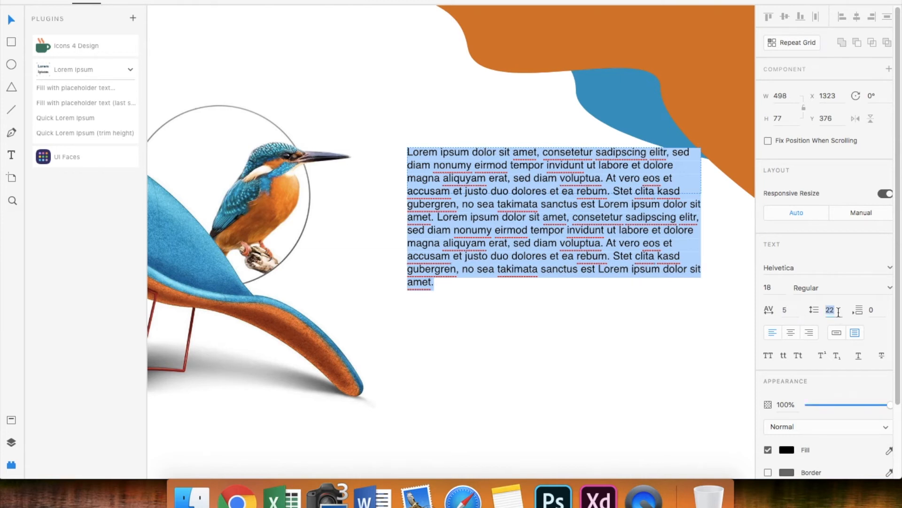
type("33")
key("Return")
- Enlarge the paragraph's text box to about 217 high and move it closer to the bird, to about X 1262, Y 416
scroll(592, 379, "down", 3)
key("Escape")
left_click_drag(572, 281, 541, 327)
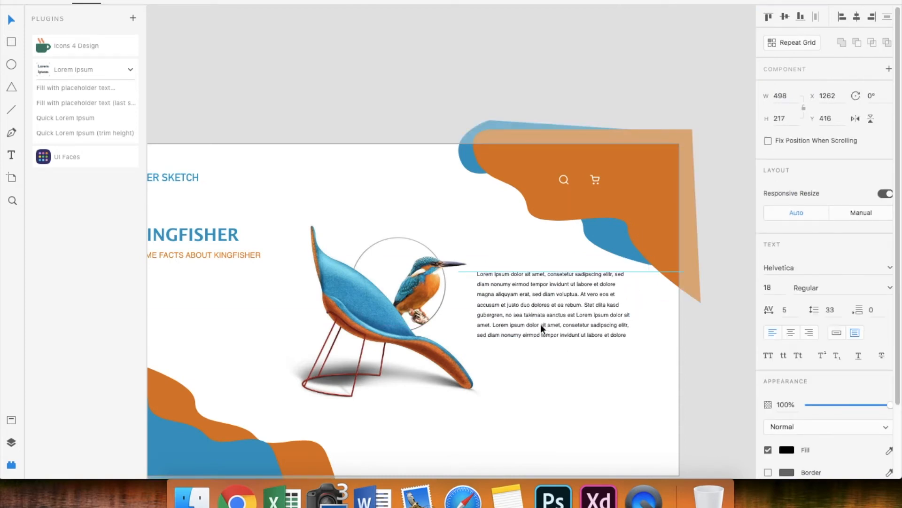
left_click(559, 385)
- Draw a button rectangle about 228 by 64 below the paragraph, at about X 1392, Y 688
scroll(559, 385, "down", 3)
scroll(559, 385, "down", 2)
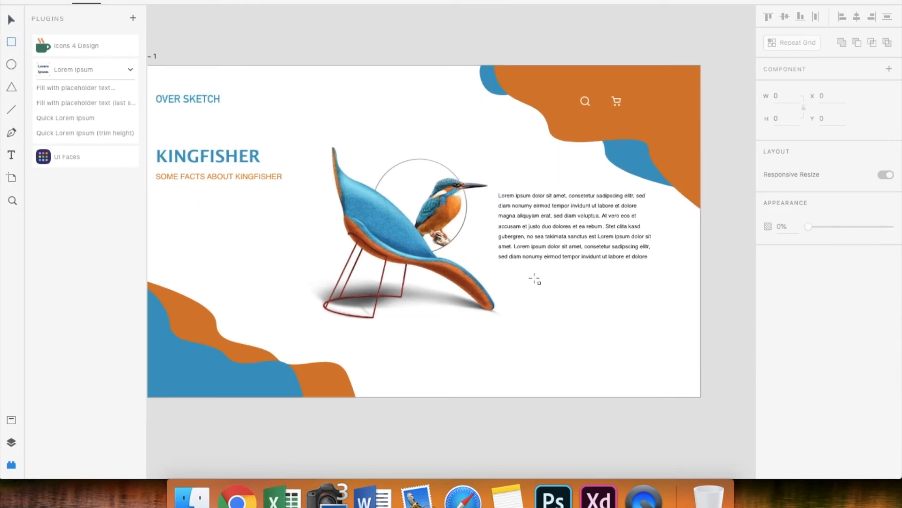
mouse_move(539, 277)
left_mouse_down()
mouse_move(593, 302)
mouse_move(609, 295)
left_mouse_up()
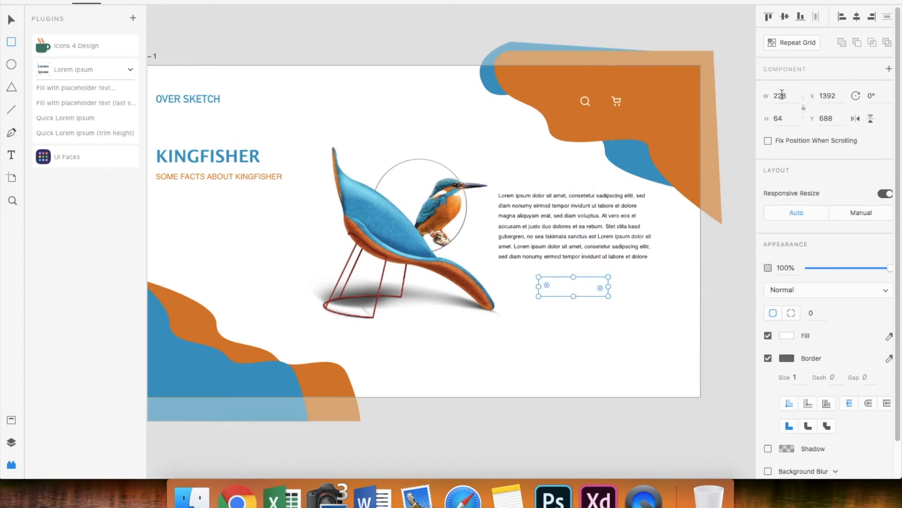
left_click_drag(608, 287, 569, 286)
scroll(570, 286, "up", 5)
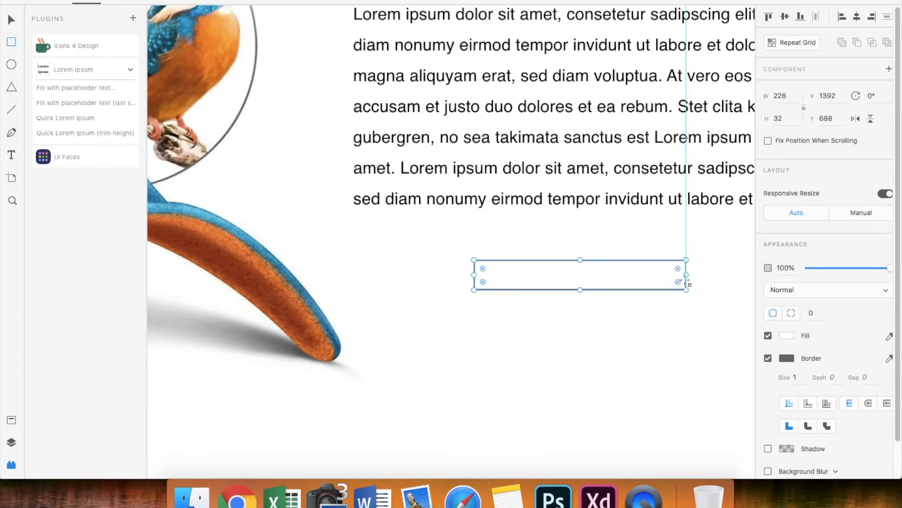
left_click_drag(580, 289, 581, 319)
scroll(668, 305, "down", 2)
scroll(668, 305, "right", 2)
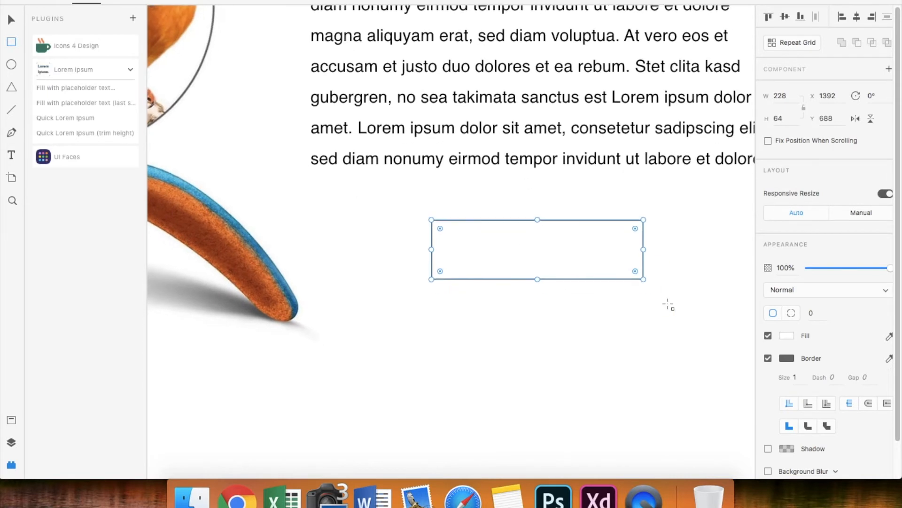
- Round the button rectangle's corners to about 13, remove its border and fill it with the saved orange #E37710
left_click_drag(637, 229, 634, 231)
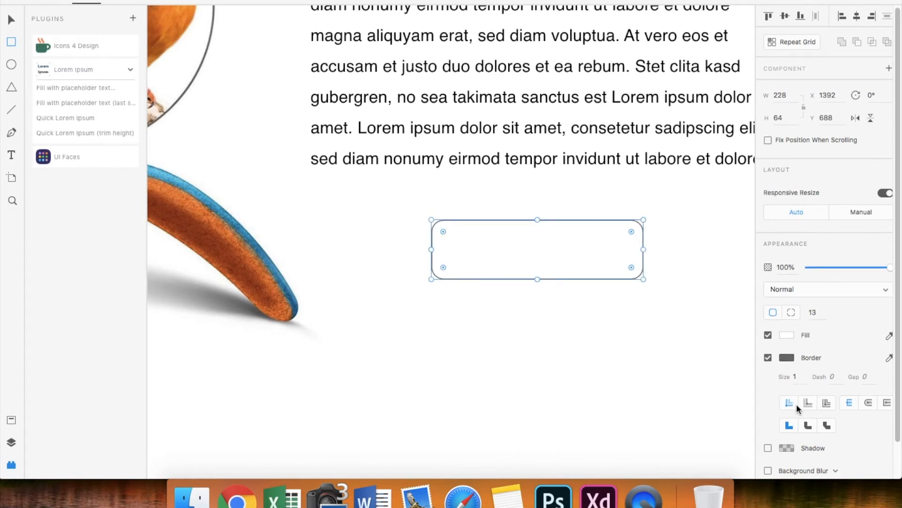
left_click(768, 357)
left_click(786, 335)
left_click(674, 407)
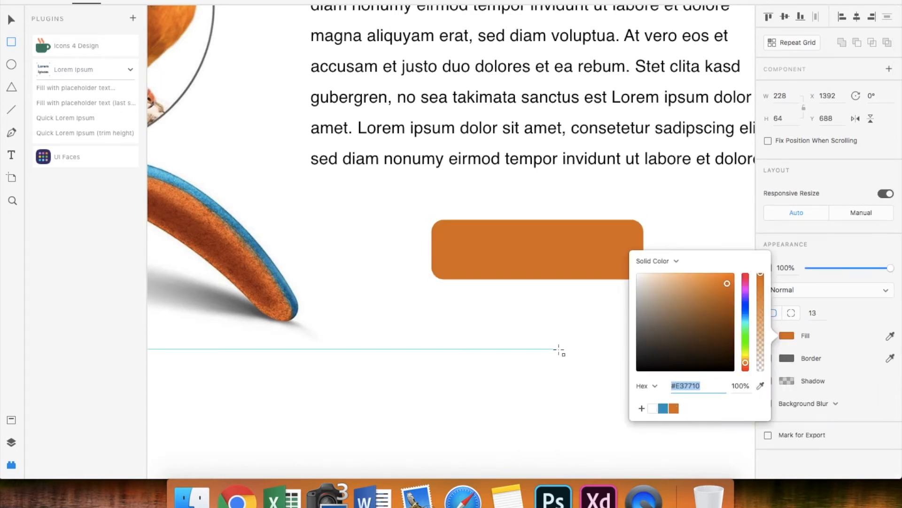
scroll(559, 352, "down", 5)
key("Escape")
left_click(455, 390)
- Add the text Read more on the orange button
left_click(12, 154)
left_click(516, 301)
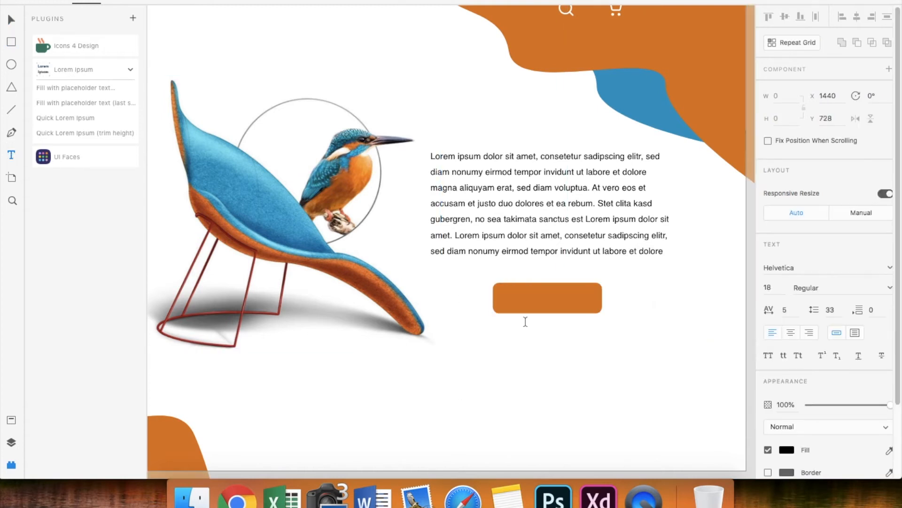
type("re")
key("BackSpace")
key("BackSpace")
key("super+a")
- Format the button text in white uppercase letters, using the Beirut font at size 21
left_click(788, 450)
left_click(653, 457)
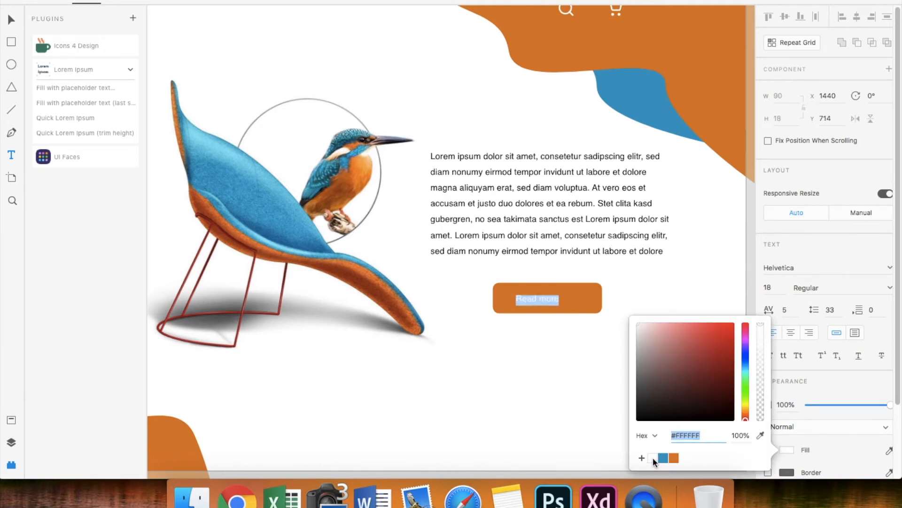
left_click(768, 356)
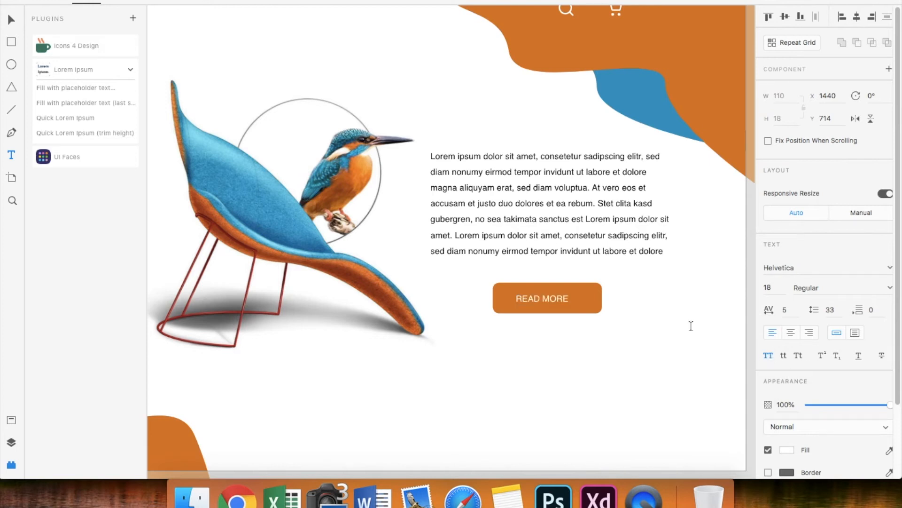
left_click(779, 267)
type("Beirut")
key("Return")
left_click(771, 288)
key("Return")
- Center the READ MORE text vertically and horizontally on the orange button
left_click(11, 19)
left_click(498, 304)
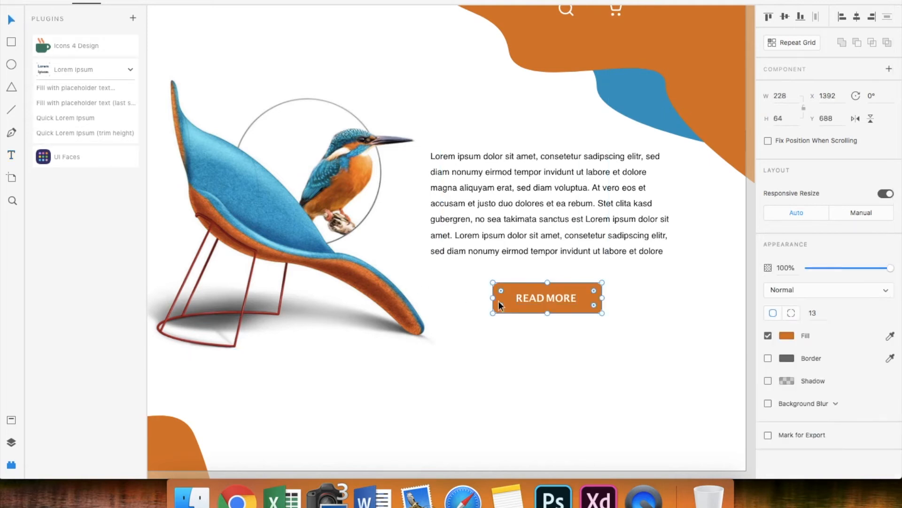
left_click(541, 304, "shift")
left_click(785, 17)
left_click(856, 18)
left_click(660, 338)
key("super+0")
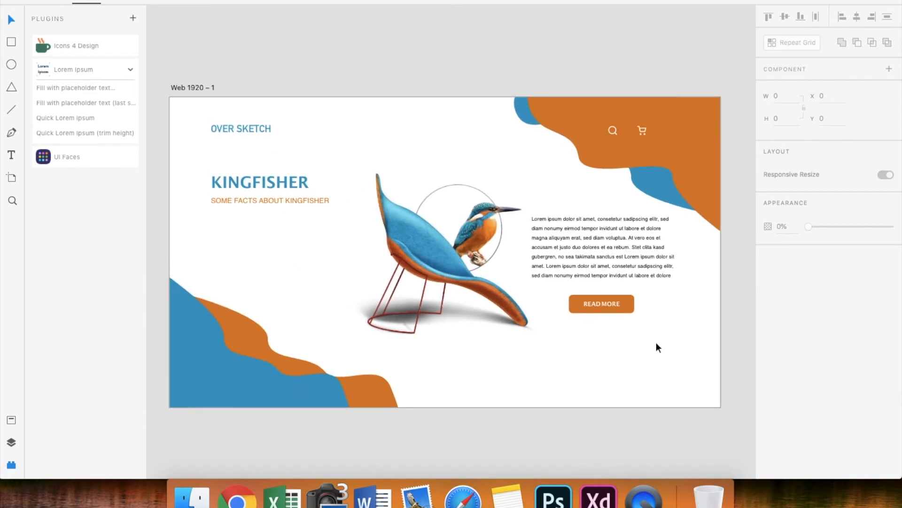
- Center the orange button horizontally under the paragraph and recenter the READ MORE text on it
left_click(603, 310)
left_click(784, 17)
left_click(801, 17)
left_click(857, 18)
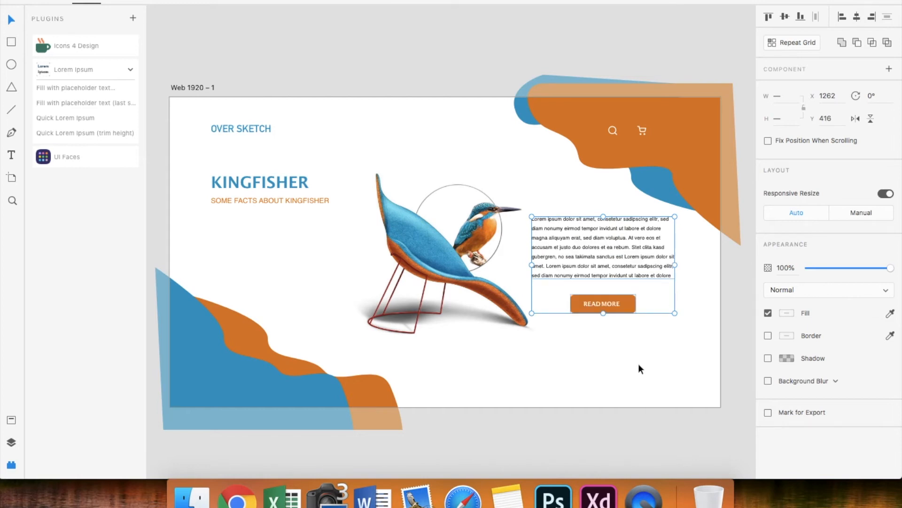
left_click(638, 368)
double_click(630, 311)
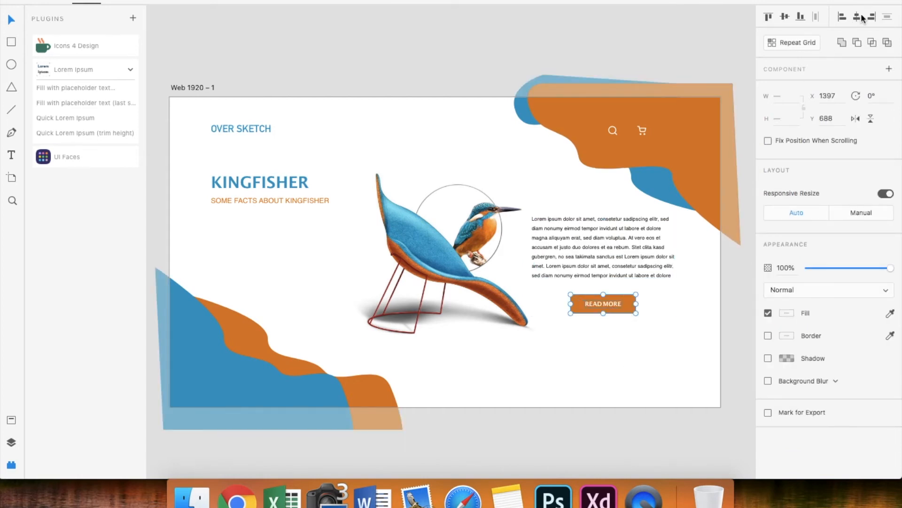
- Save the document to Cloud Documents under the name Untitled-1
left_click(645, 345)
key("super+s")
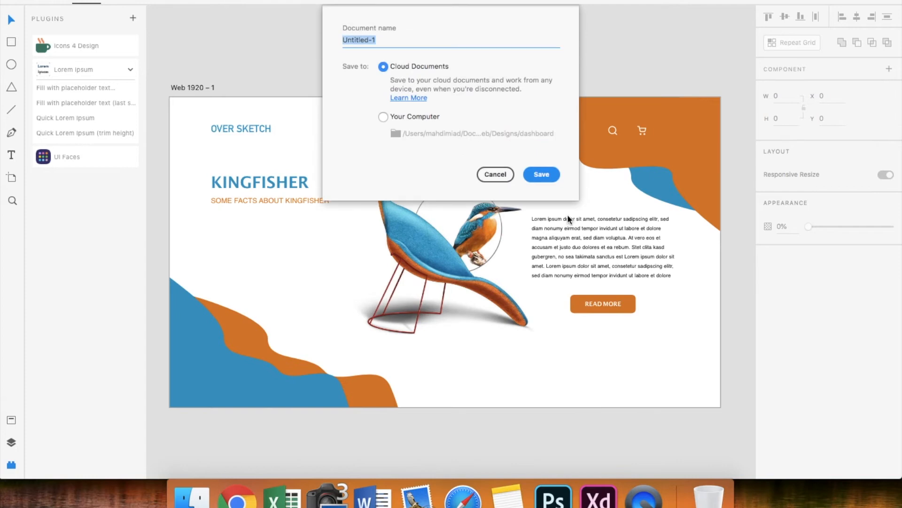
left_click(531, 176)
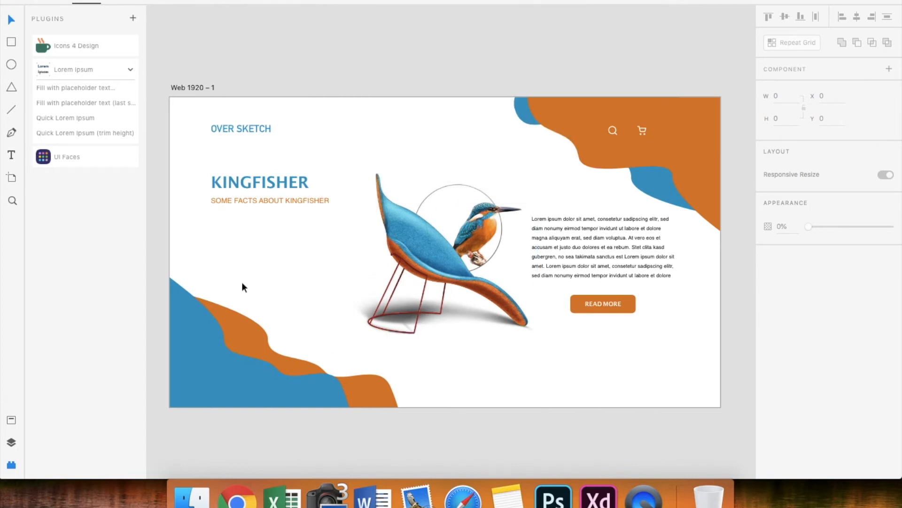
- Draw a small rectangle 102 wide and about 34 high below the subtitle, aligned with its left edge at about Y 441
left_click(11, 42)
mouse_move(211, 224)
left_mouse_down()
mouse_move(217, 235)
mouse_move(239, 232)
left_mouse_up()
type("102")
key("Return")
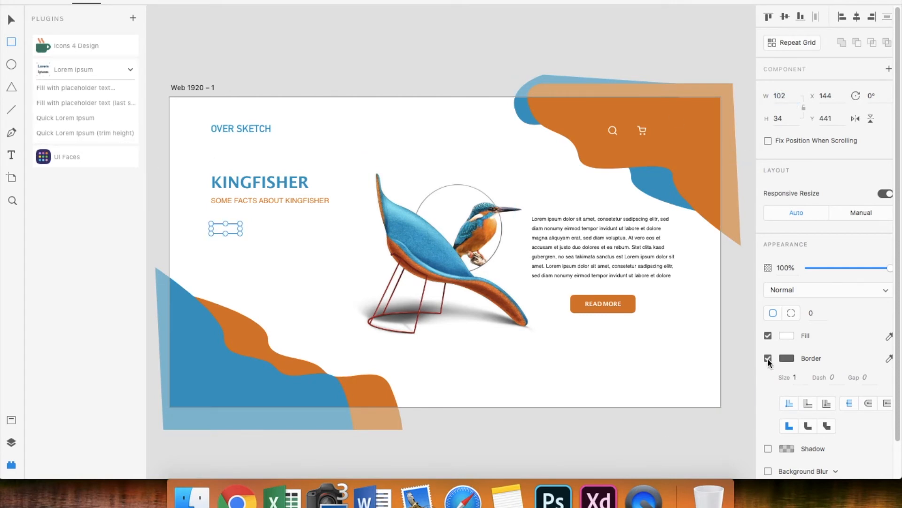
- Remove the small rectangle's border and fill it with the saved blue #1598C6
left_click(768, 359)
left_click(789, 335)
left_click(663, 408)
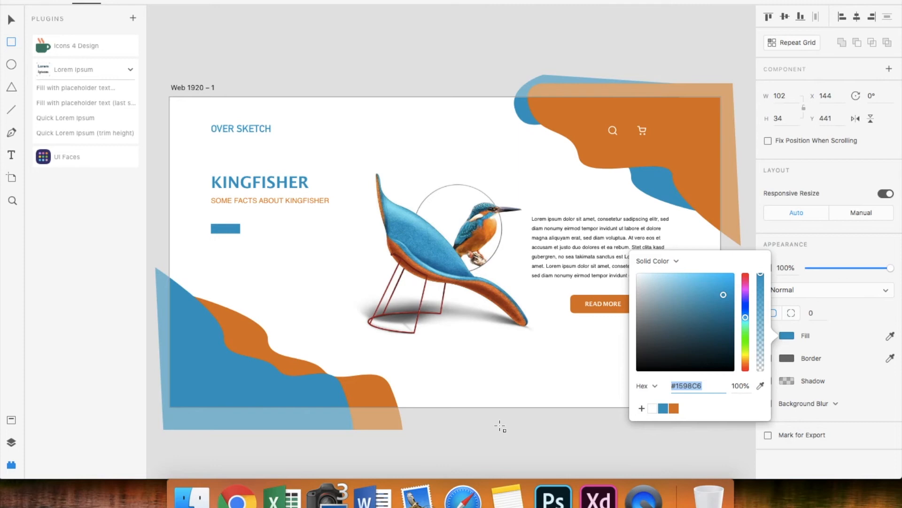
left_click(12, 19)
left_click(365, 203)
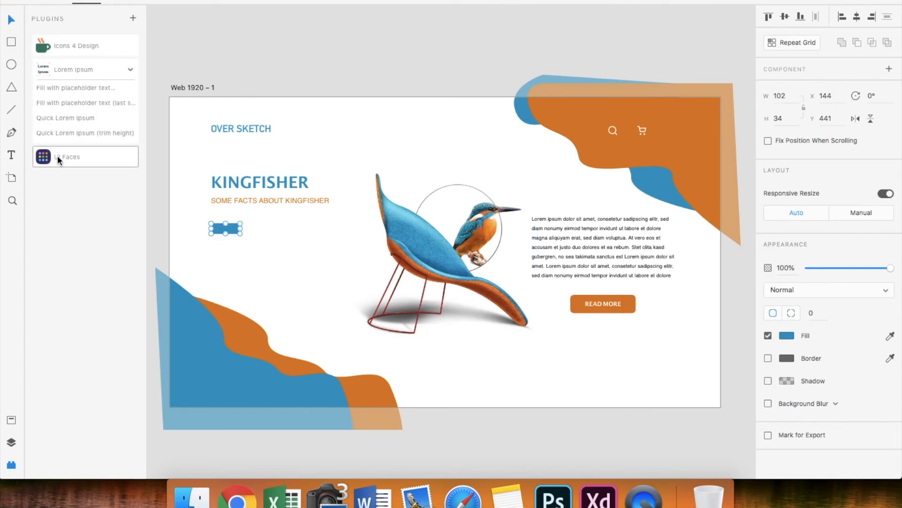
- Add the text "15 years" on top of the small blue rectangle below the subtitle
scroll(255, 265, "up", 3)
scroll(255, 265, "left", 5)
scroll(254, 265, "up", 1)
key("t")
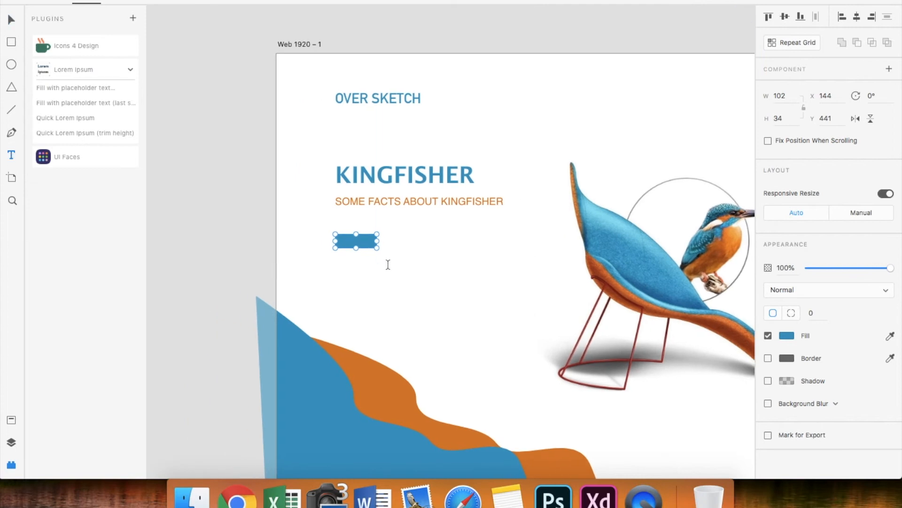
left_click(350, 243)
type("15 years")
- Set the "15 years" text to Helvetica at size 18
key("super+a")
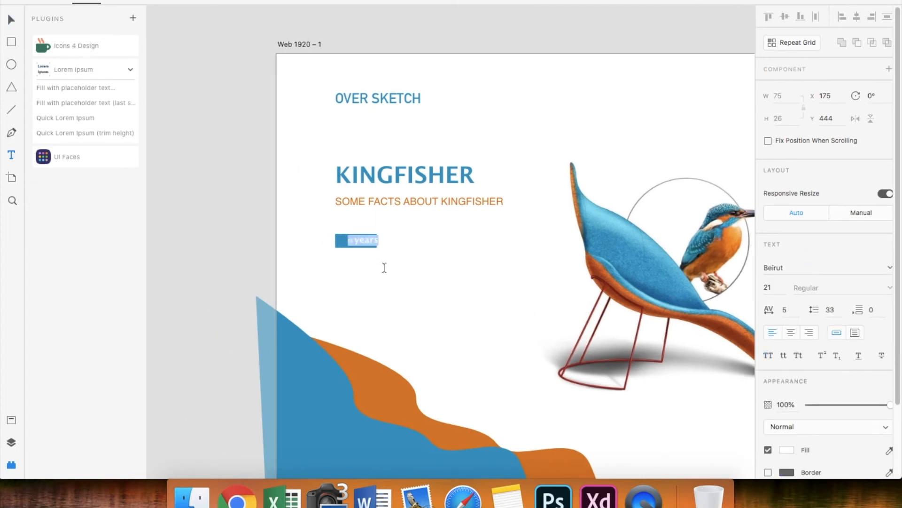
left_click(796, 267)
type("Helvetica")
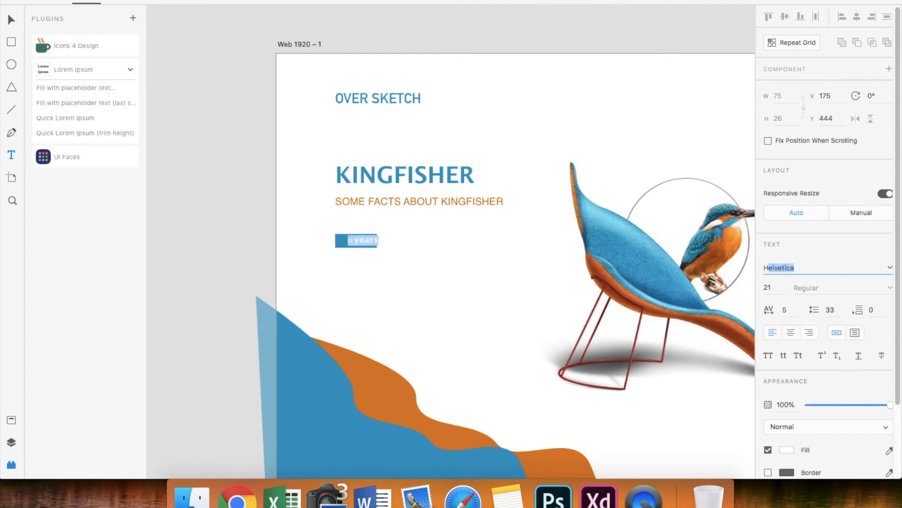
key("Return")
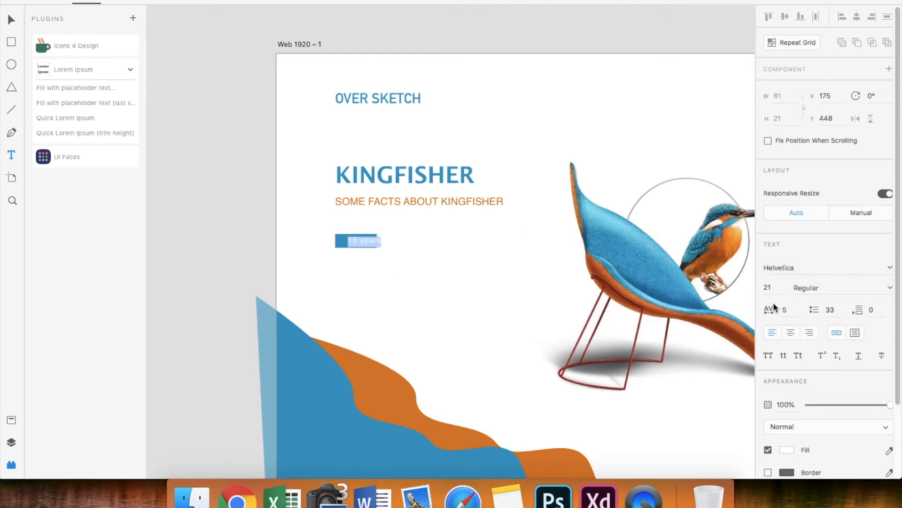
type("18")
key("Return")
left_click(12, 19)
scroll(280, 274, "up", 3)
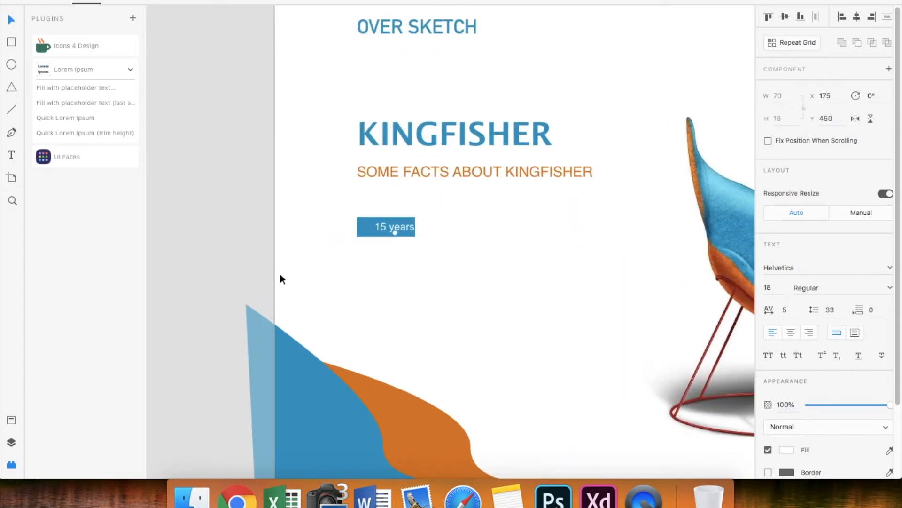
left_click(389, 226)
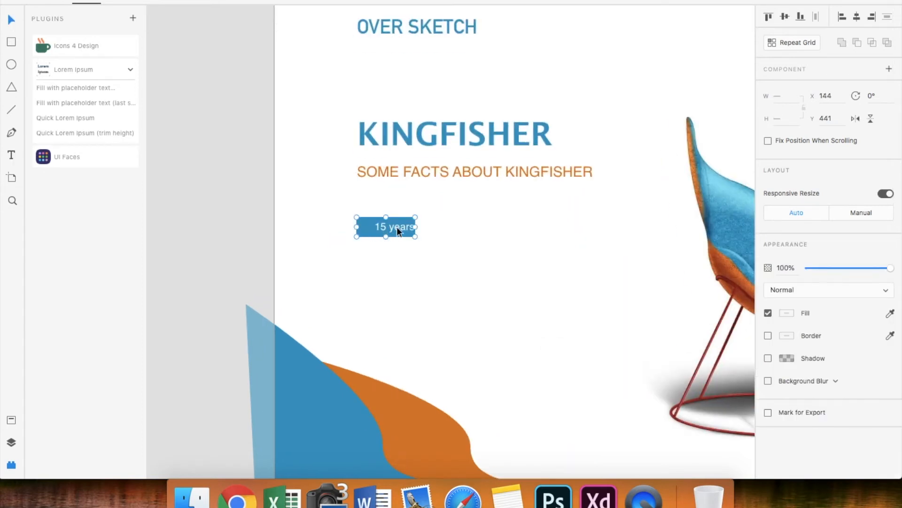
left_click(858, 17)
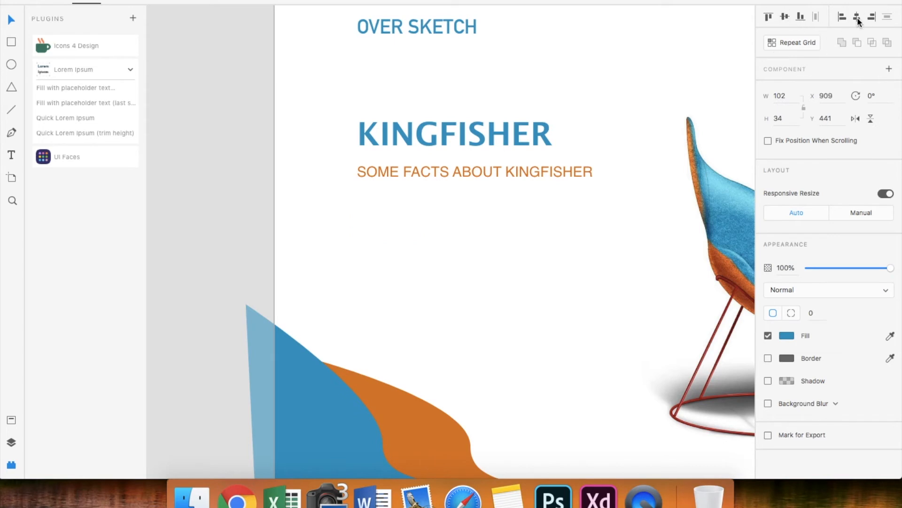
key("ctrl+z")
- Center the "15 years" text horizontally on the small blue rectangle
scroll(423, 258, "up", 3)
left_click(383, 216)
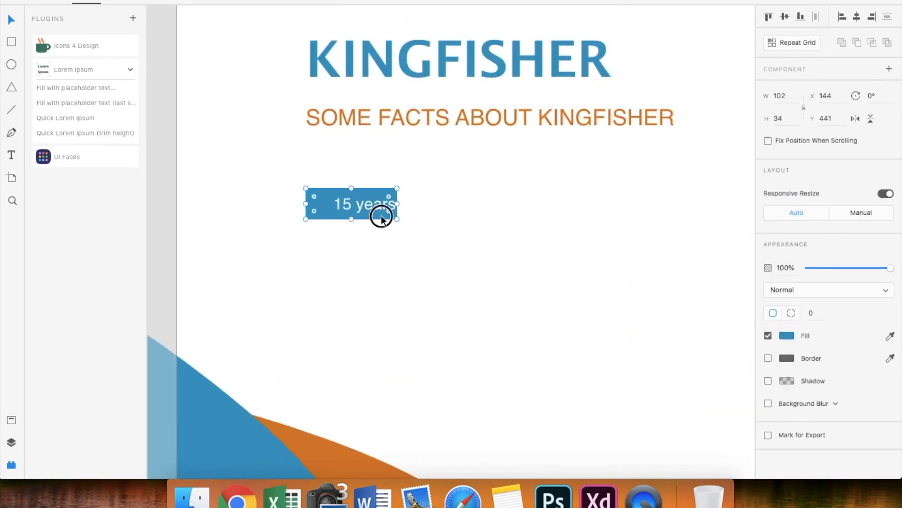
double_click(358, 214)
left_click(341, 215, "shift")
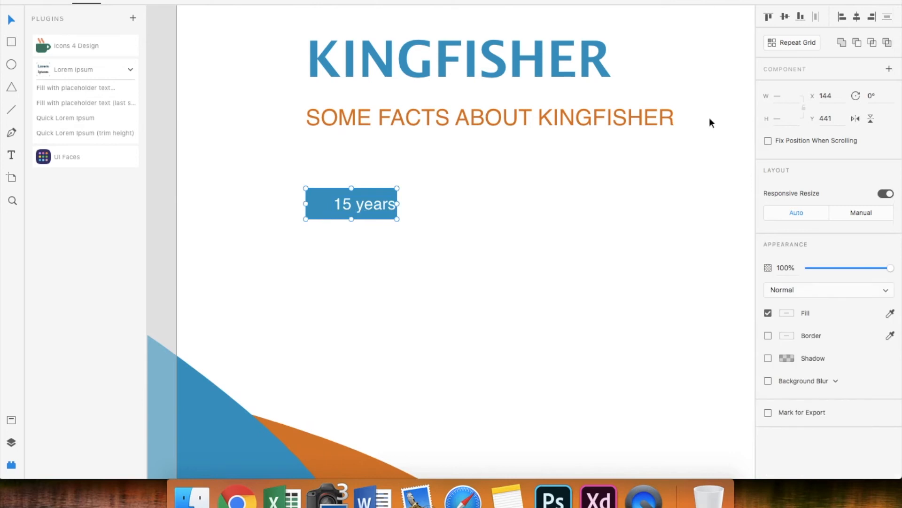
left_click(858, 17)
left_click(542, 252)
scroll(542, 256, "down", 3)
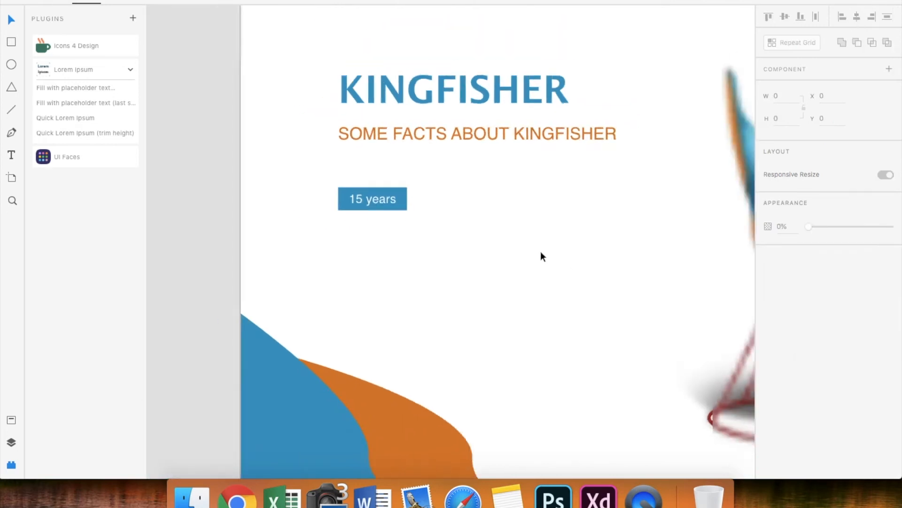
- Copy the "15 years" text to the right of the blue rectangle at X 269 and fill it with dark grey #524949
double_click(270, 263)
left_click_drag(266, 261, 340, 260)
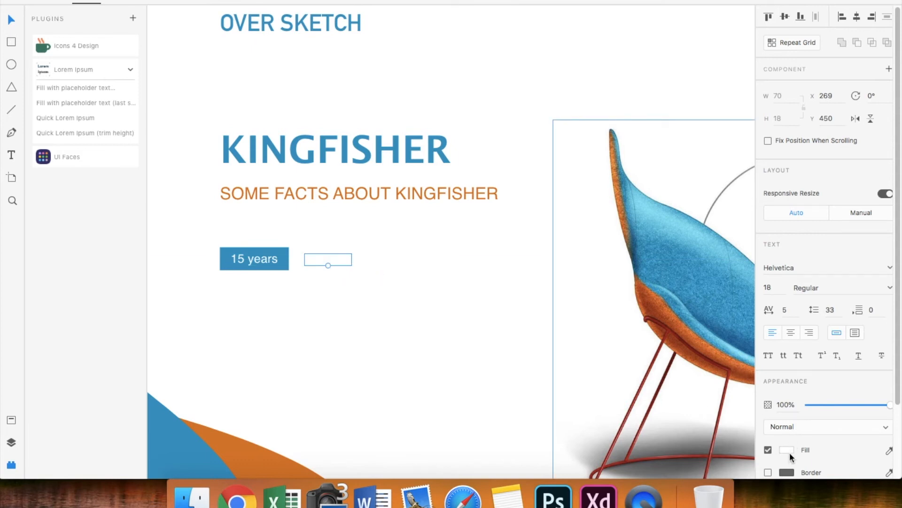
left_click(789, 452)
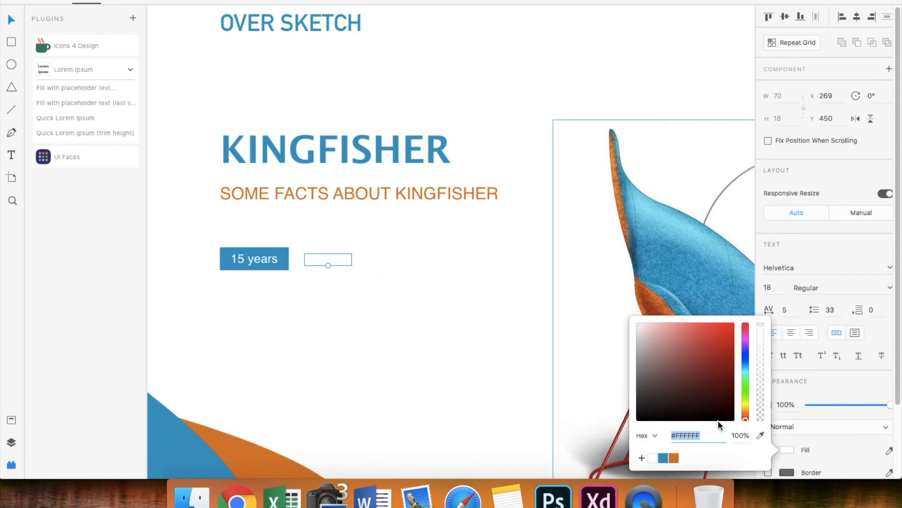
left_click(647, 388)
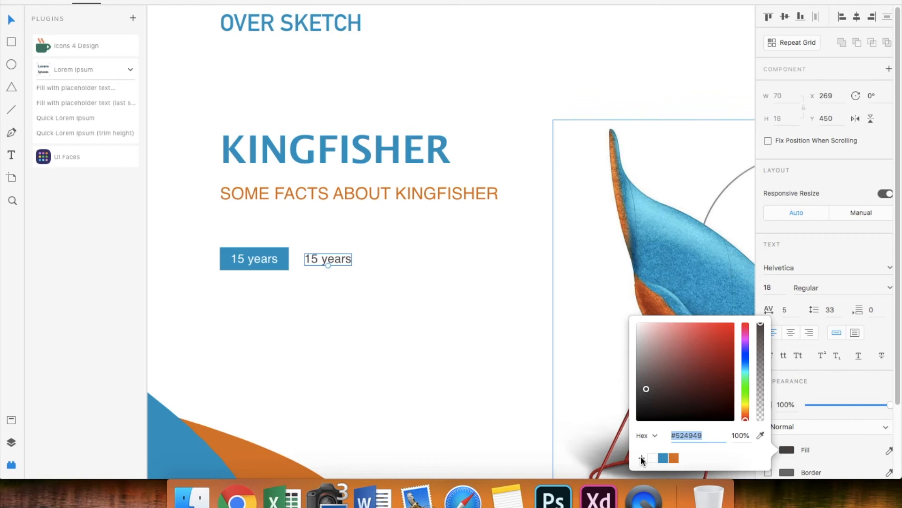
- Replace the copied dark grey text with "Lifespan"
double_click(333, 261)
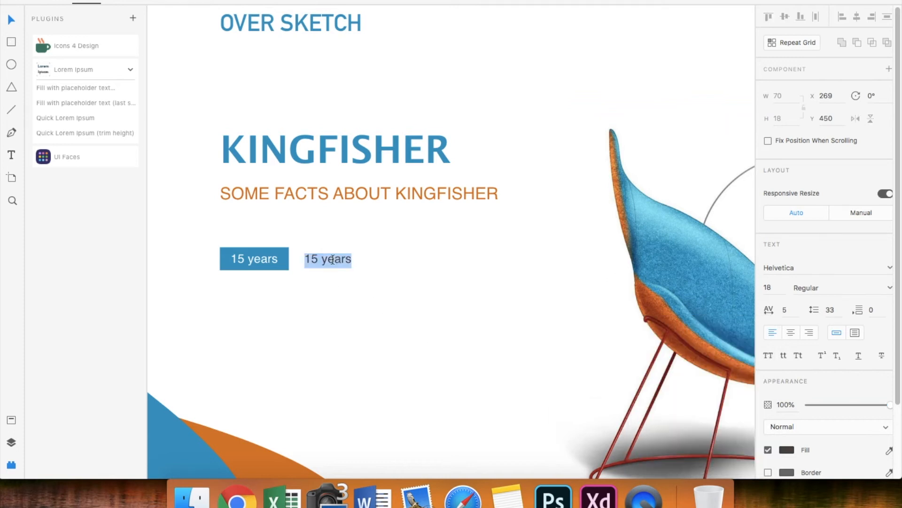
type("L")
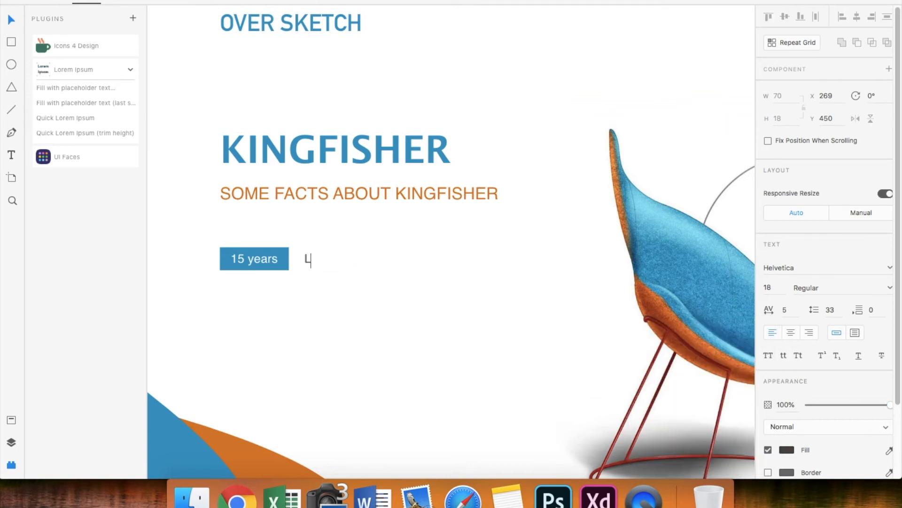
type("ifespan")
left_click(319, 295)
scroll(319, 291, "left", 2)
scroll(320, 291, "down", 1)
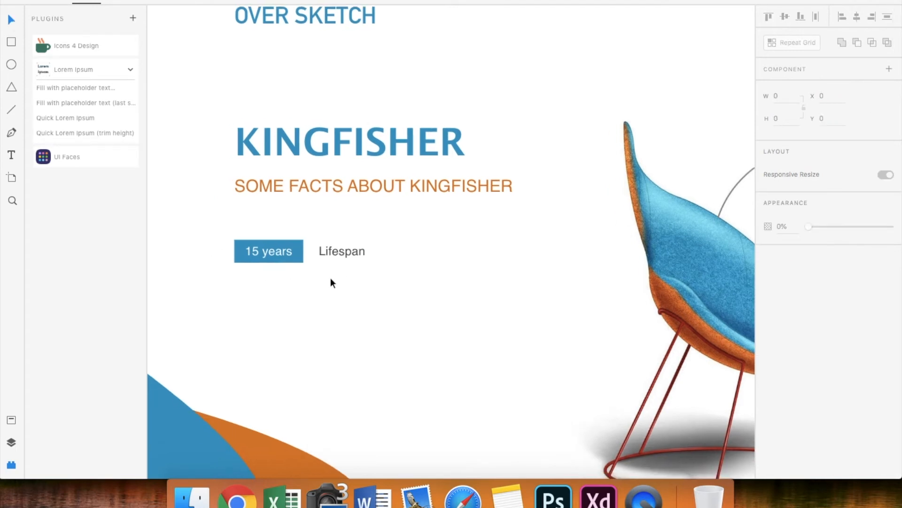
- Group the blue rectangle, its "15 years" text and the "Lifespan" label
scroll(295, 253, "down", 5)
left_click(294, 252)
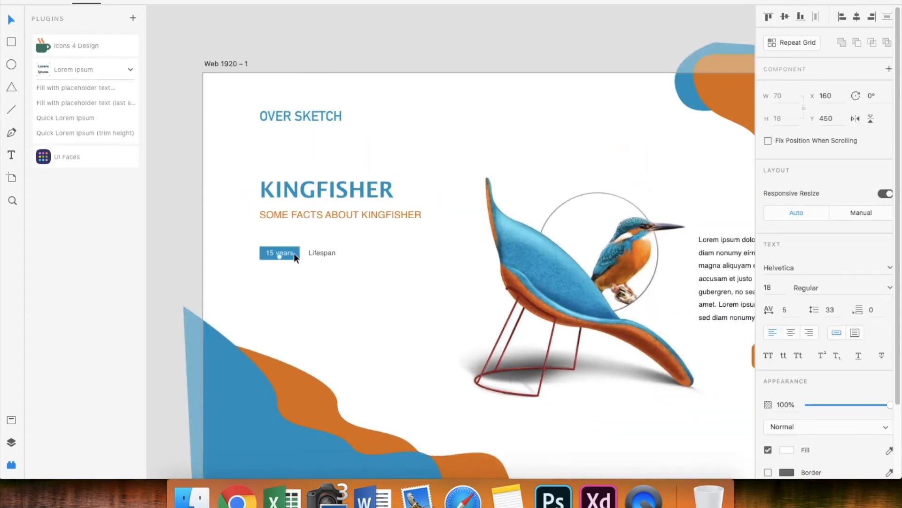
scroll(278, 253, "up", 5)
left_click(329, 294)
scroll(329, 295, "down", 2)
scroll(329, 294, "left", 1)
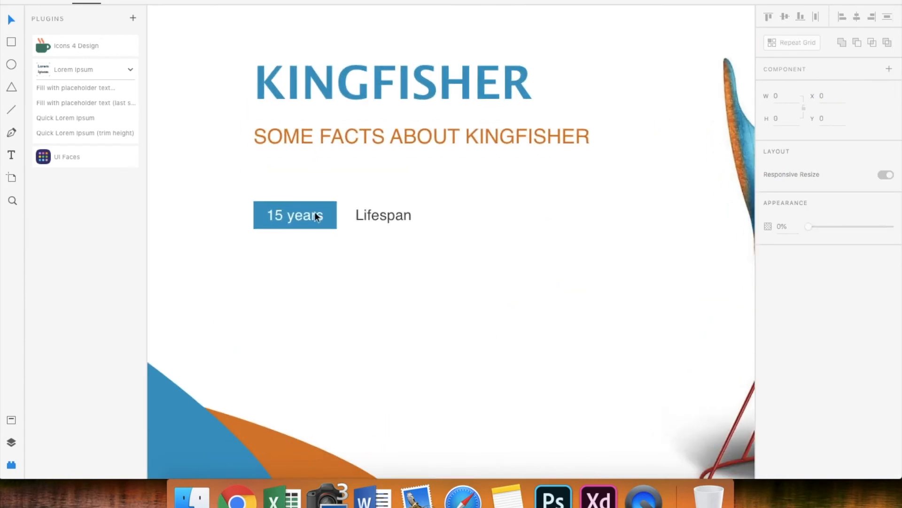
left_click(312, 213)
left_click(268, 225)
left_click(376, 221, "shift")
right_click(320, 215)
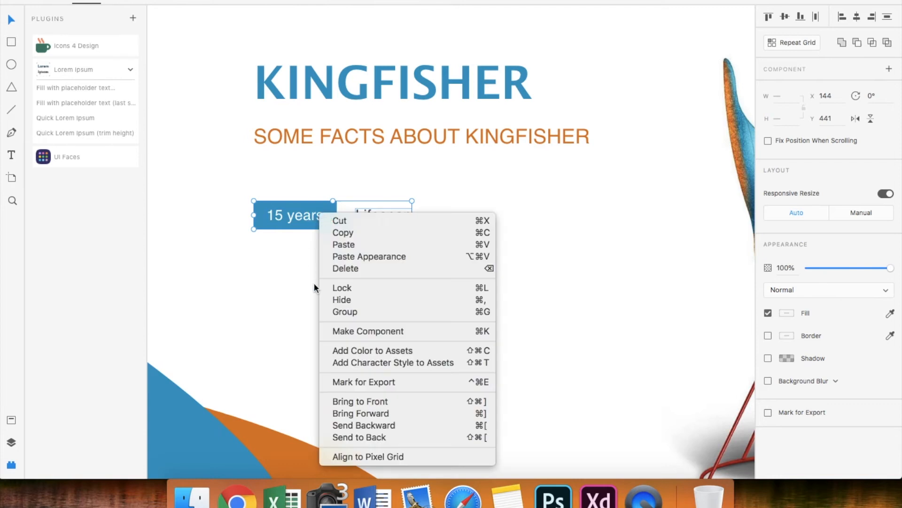
left_click(330, 312)
- Duplicate the Lifespan fact group directly below the original at Y 492
left_click(307, 219)
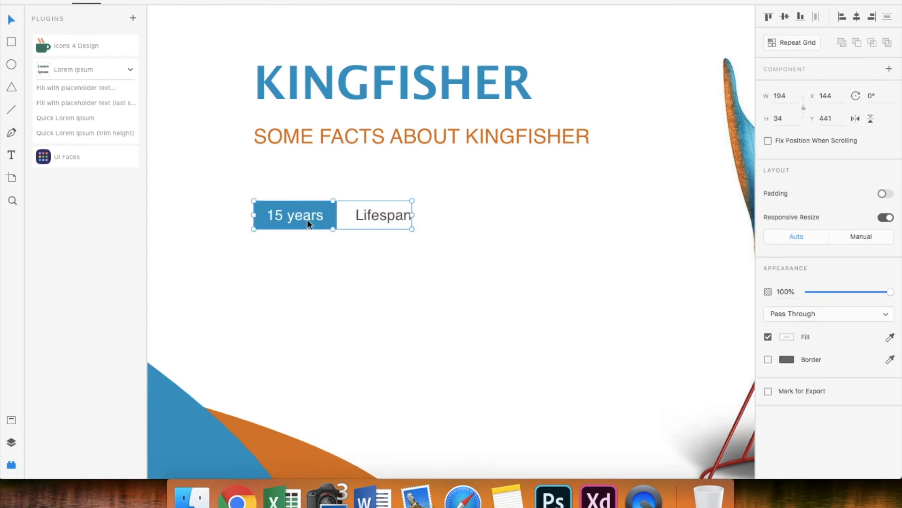
left_click_drag(306, 219, 307, 265)
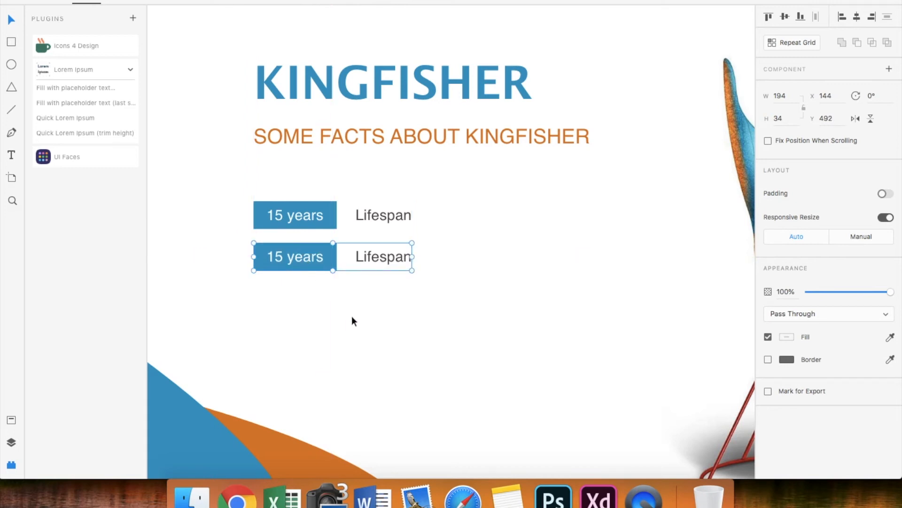
left_click(354, 320)
- Replace the "15 years" text in the duplicated row with "Speed"
double_click(291, 259)
double_click(297, 261)
type("Speed")
key("Escape")
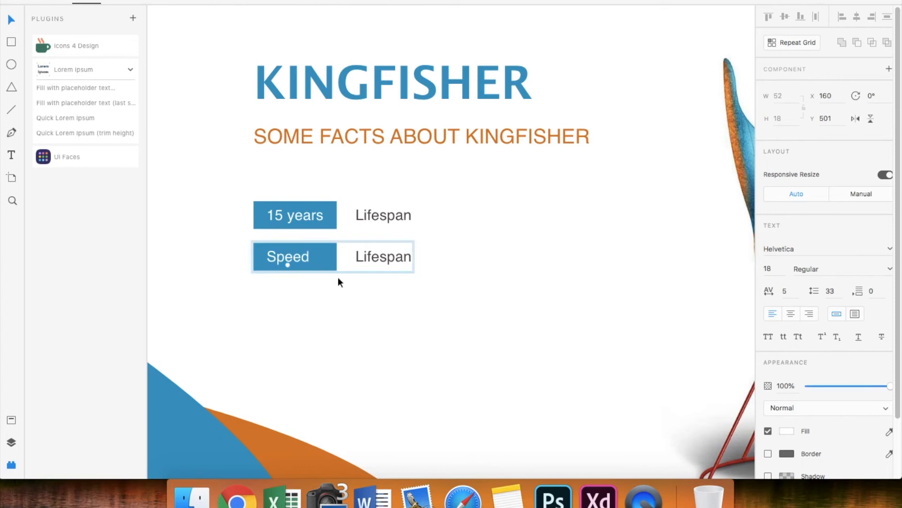
- Center the "Speed" text horizontally on its blue rectangle
right_click(329, 268)
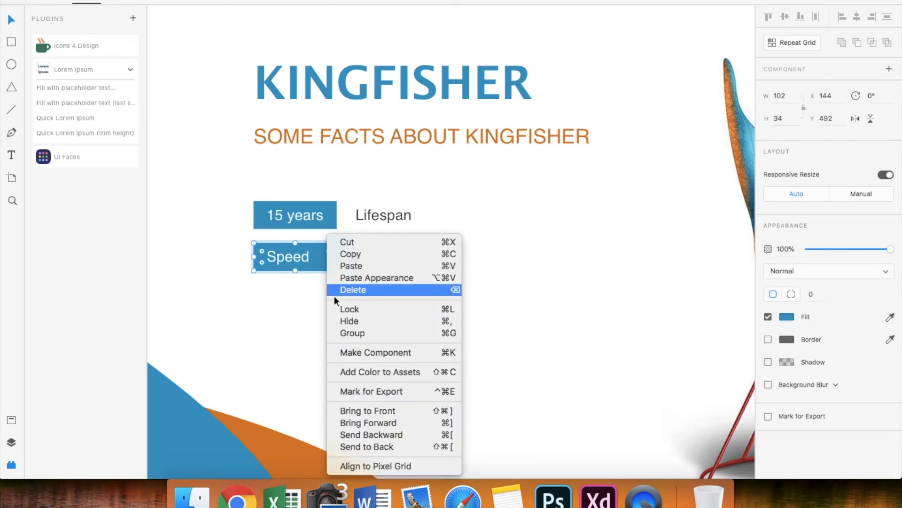
left_click(329, 332)
double_click(287, 255)
left_click(317, 260)
left_click(856, 17)
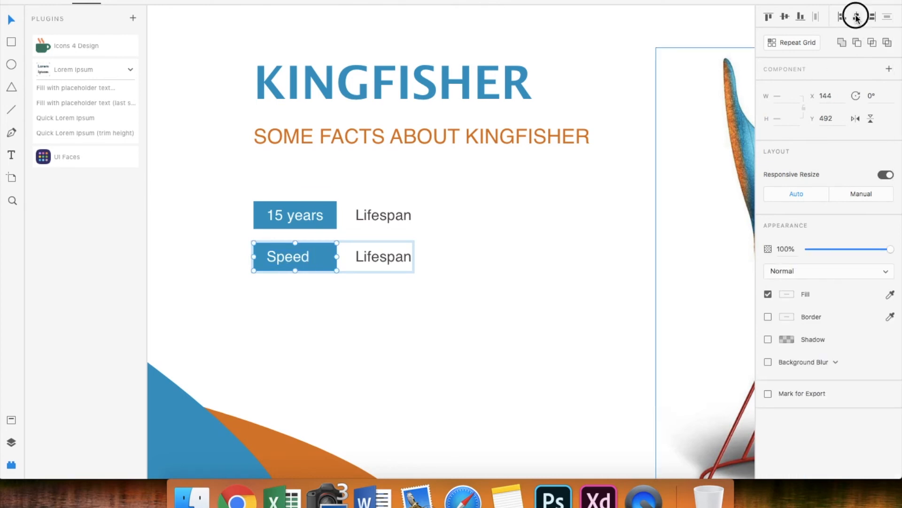
- Replace the "Lifespan" label in the Speed row with "40km/h (Maximum, Diving)"
left_click(398, 262)
double_click(392, 260)
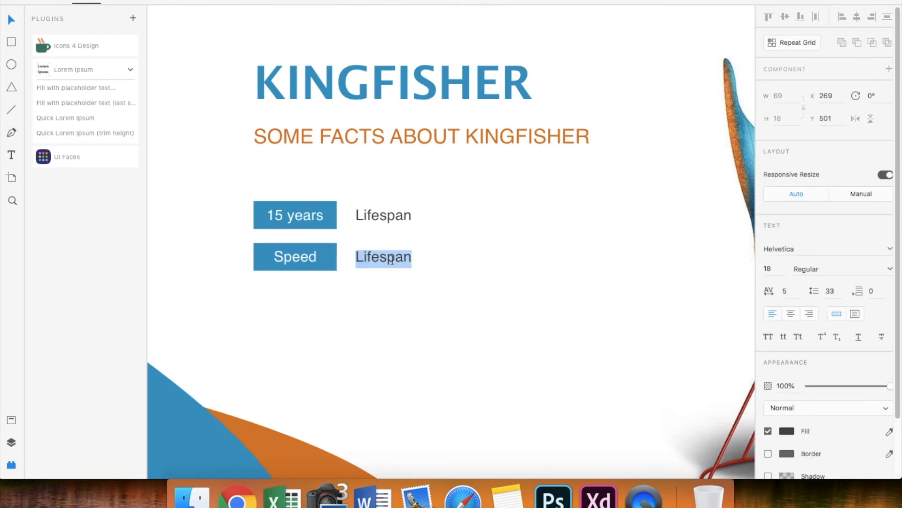
type("40km/h")
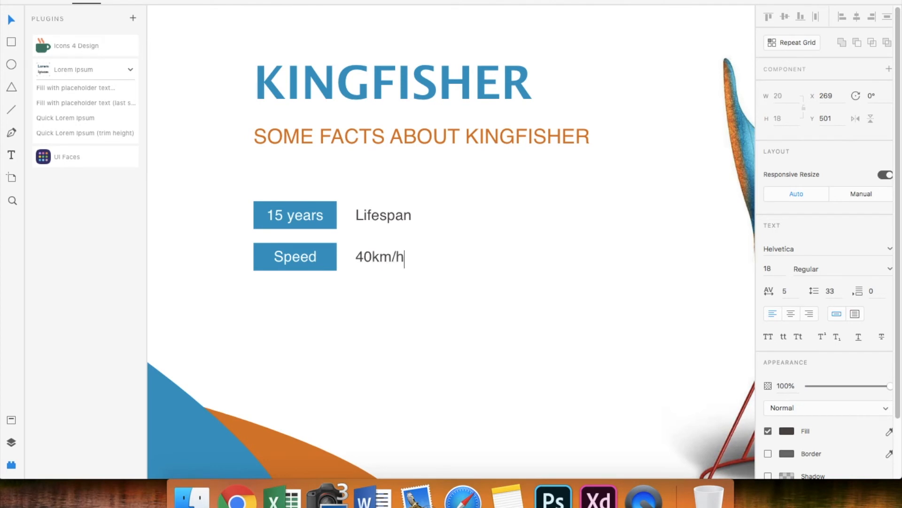
type("maxim")
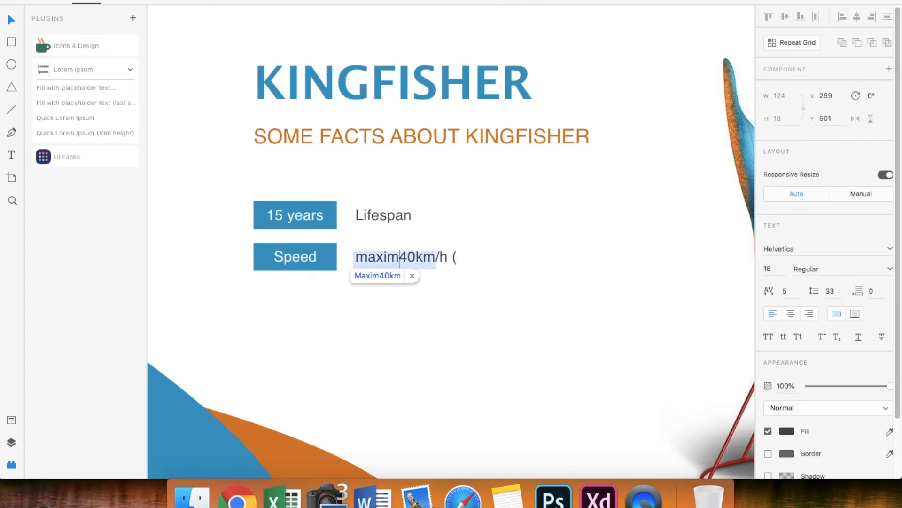
key("BackSpace")
key("BackSpace")
key("BackSpace")
key("BackSpace")
key("BackSpace")
key("Right")
key("Right")
key("Right")
key("Right")
type("Max")
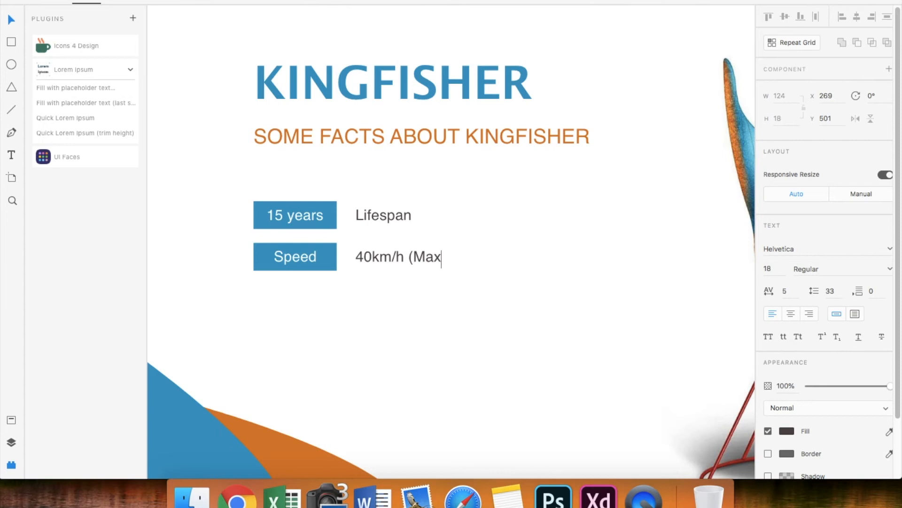
type("imum ")
type(" Diving)")
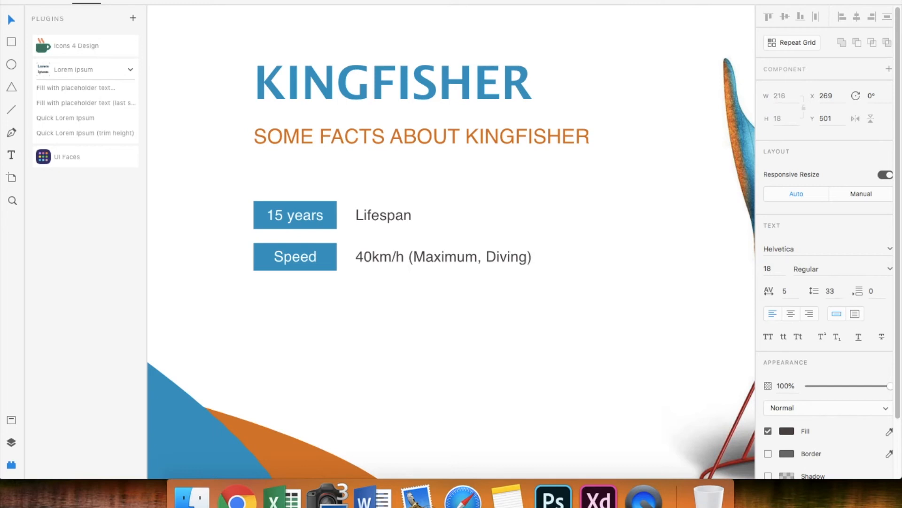
- Set the font size of the "40km/h (Maximum, Diving)" and "Lifespan" labels to 21
triple_click(412, 263)
key("Escape")
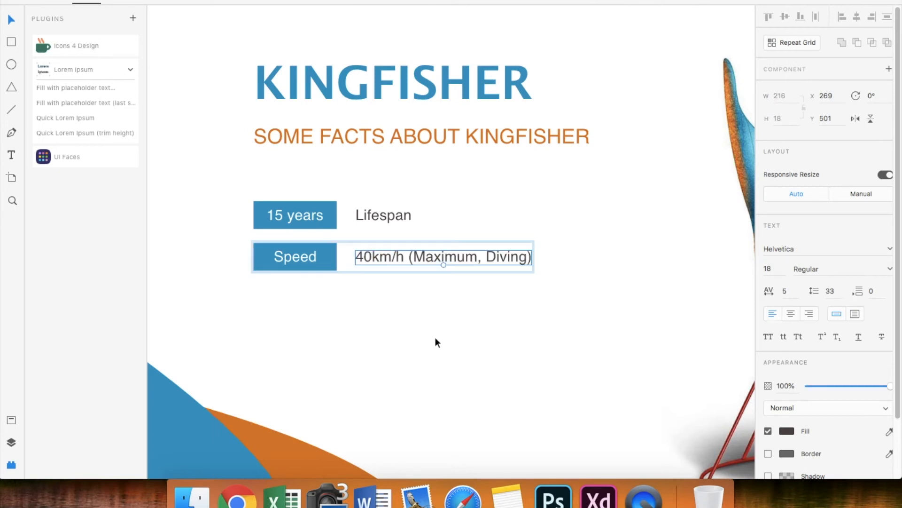
triple_click(405, 258)
left_click(771, 269)
key("Up")
key("Up")
key("Up")
key("Escape")
double_click(392, 215)
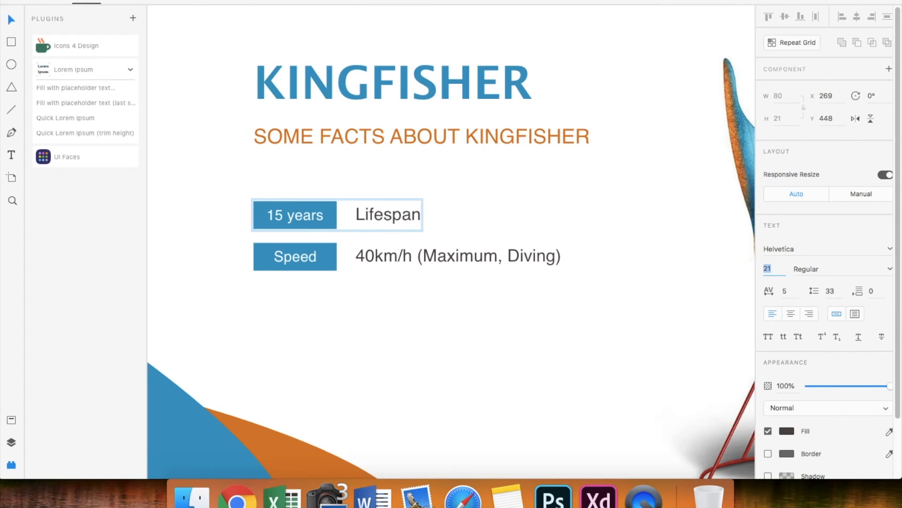
left_click(537, 330)
- Duplicate the Speed fact row directly below it at Y 543
scroll(536, 330, "down", 5)
scroll(537, 331, "up", 3)
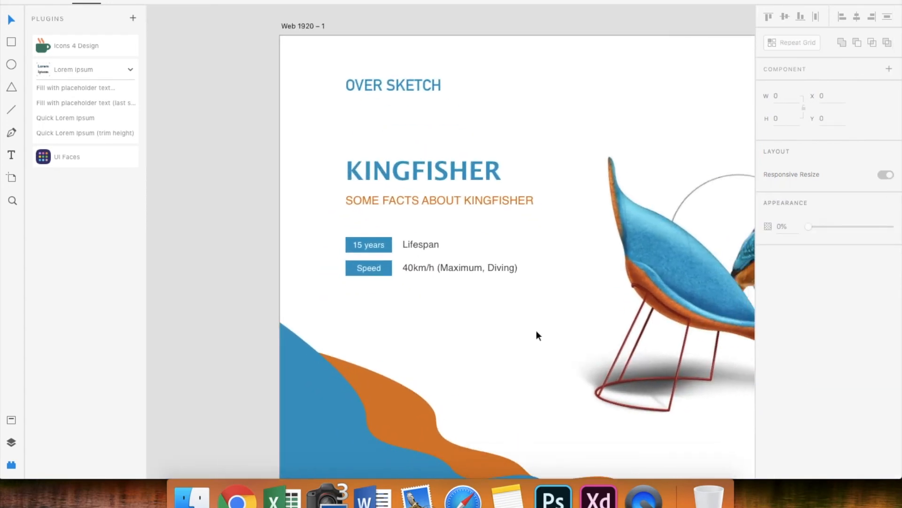
left_click(383, 269)
left_click_drag(382, 269, 384, 292, "alt")
scroll(379, 297, "up", 2)
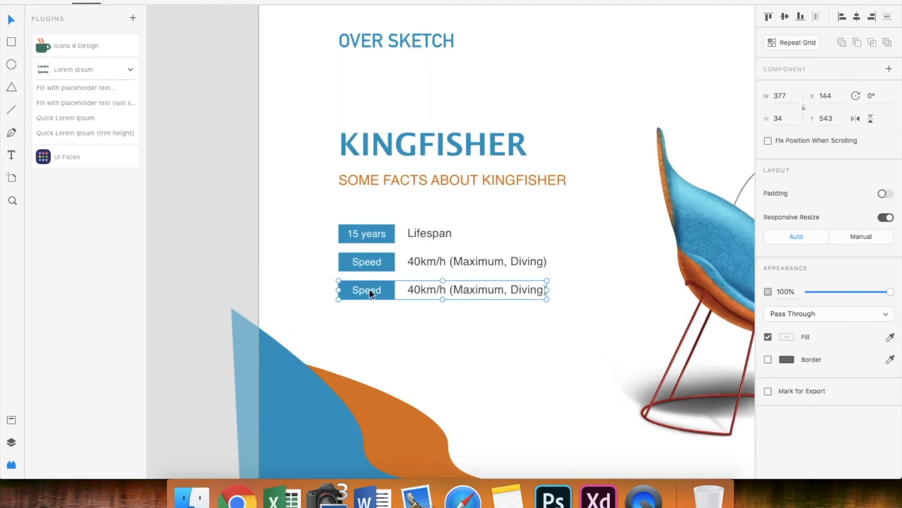
- Replace the "Speed" text in the third row's blue rectangle with "31 g"
double_click(369, 289)
double_click(370, 289)
type("31")
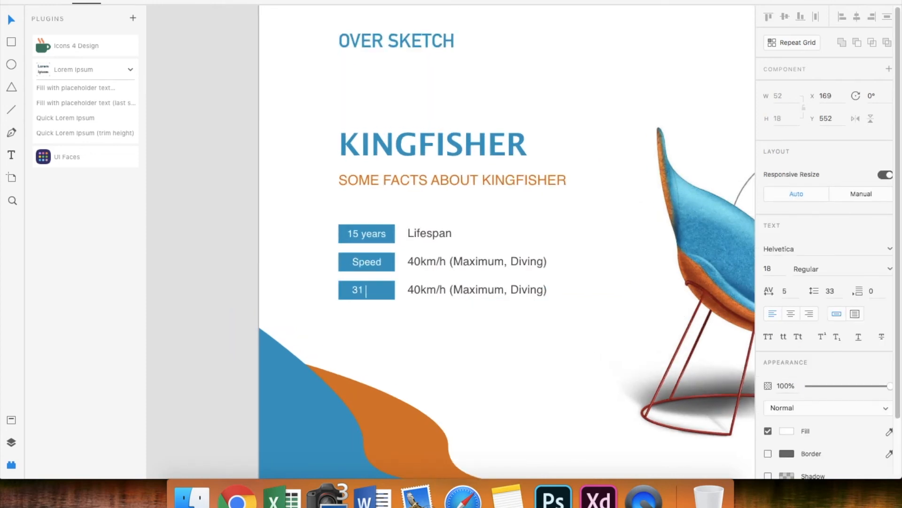
key("Escape")
- Center the "31 g" text horizontally within its blue rectangle in the third row
left_click(387, 305)
left_click(387, 286)
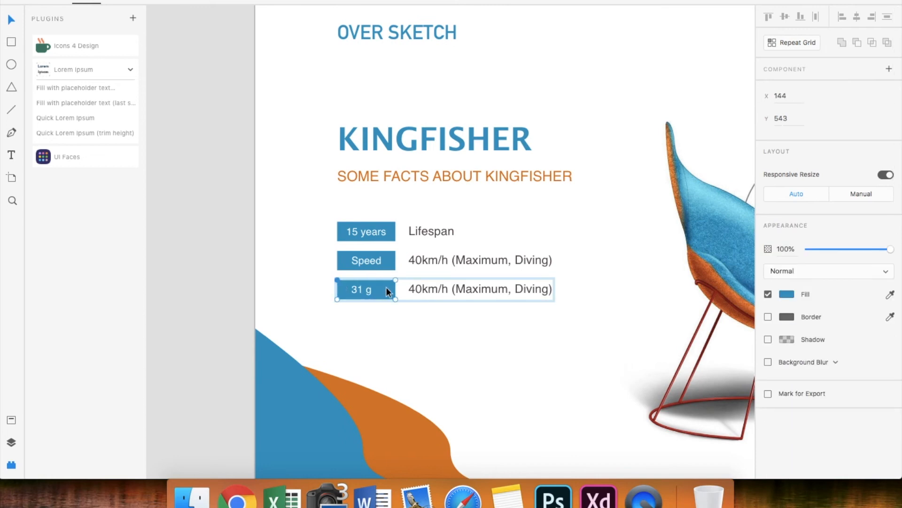
scroll(381, 309, "up", 3)
double_click(353, 266)
left_click_drag(408, 273, 388, 272)
key("super+z")
left_click(342, 271)
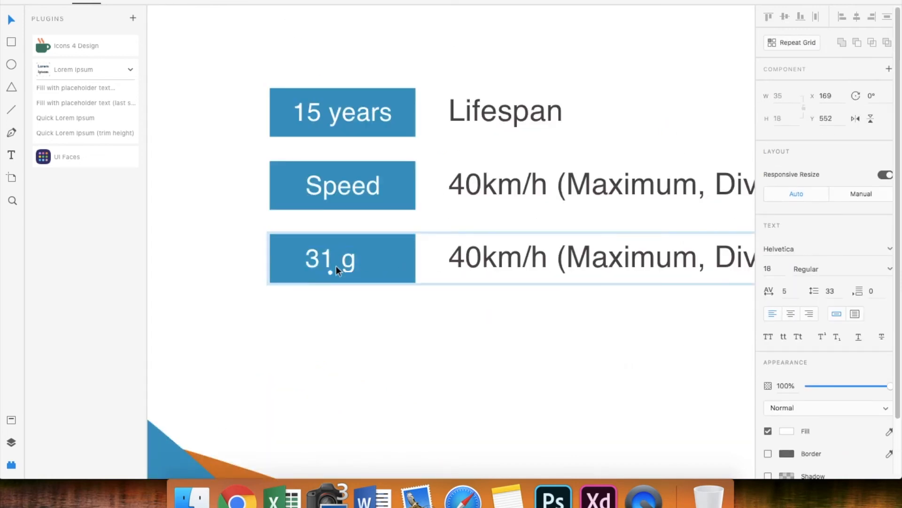
left_click(389, 261, "shift")
left_click(857, 17)
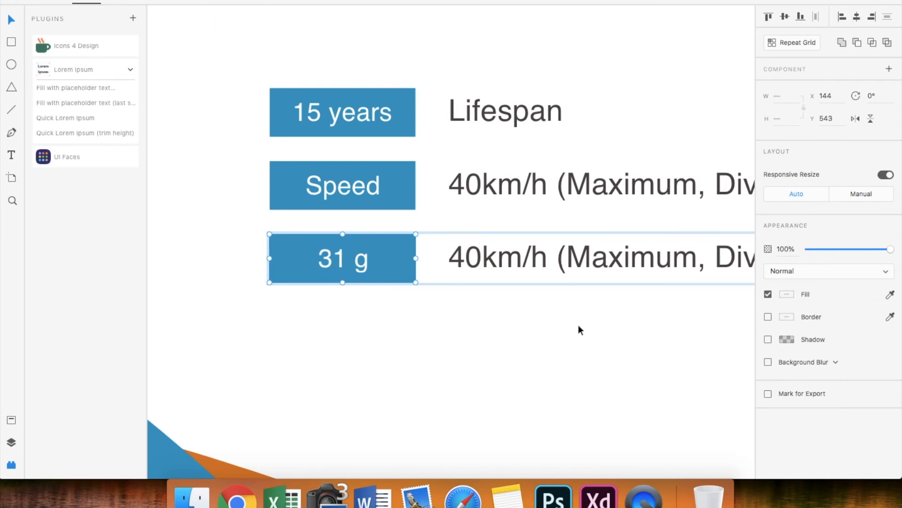
- Replace the label beside the "31 g" rectangle with "Mass"
left_click(578, 329)
left_click(583, 264)
double_click(583, 265)
type("Mass")
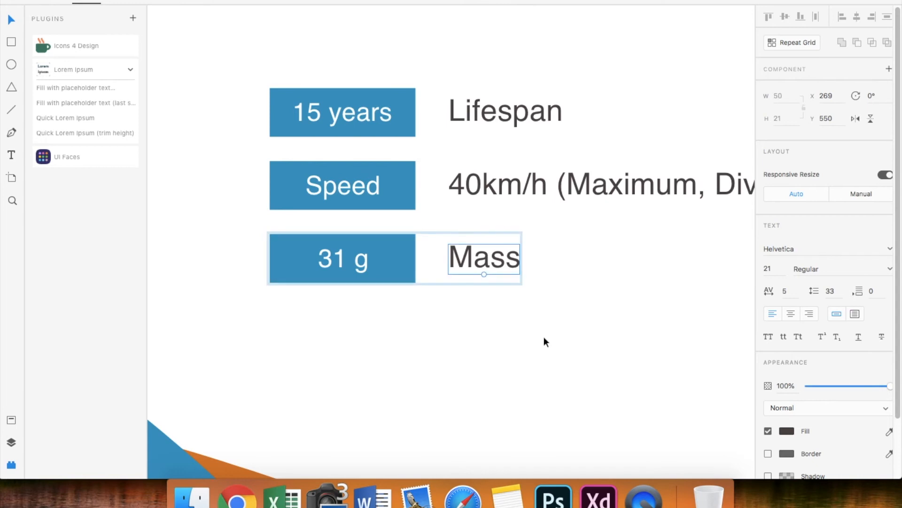
- Duplicate the Mass fact row directly below it, keeping the same spacing as between the other rows
scroll(540, 336, "down", 4)
left_click_drag(425, 273, 428, 329)
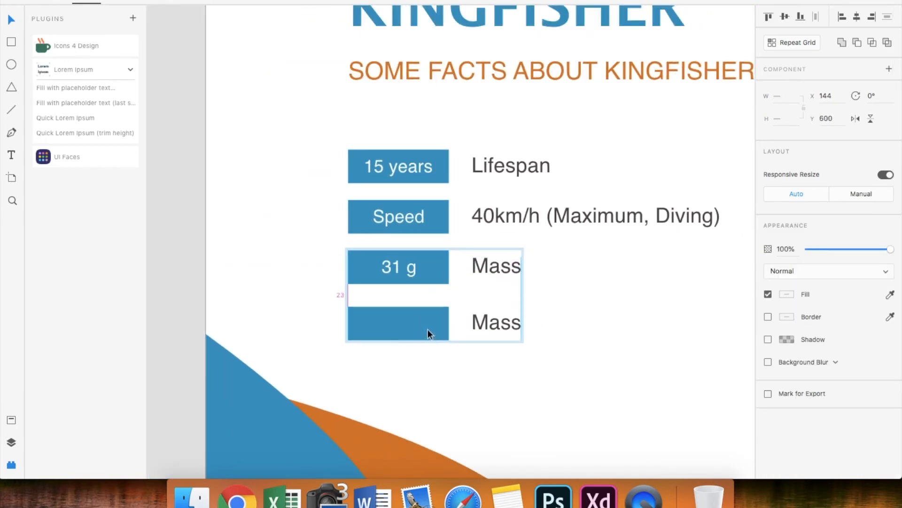
key("Escape")
left_click_drag(430, 278, 433, 325)
left_click(454, 375)
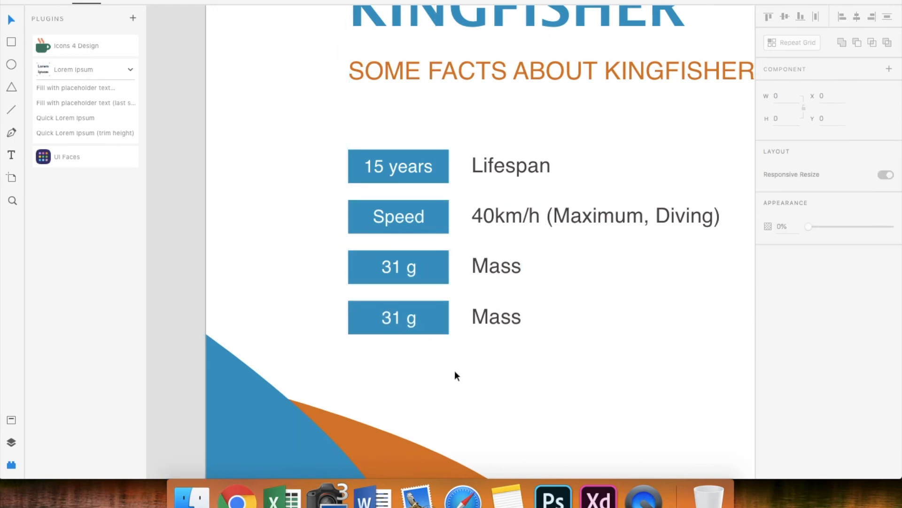
- Replace the "31 g" text in the fourth row's blue rectangle with "17 cm"
left_click(392, 318)
double_click(392, 318)
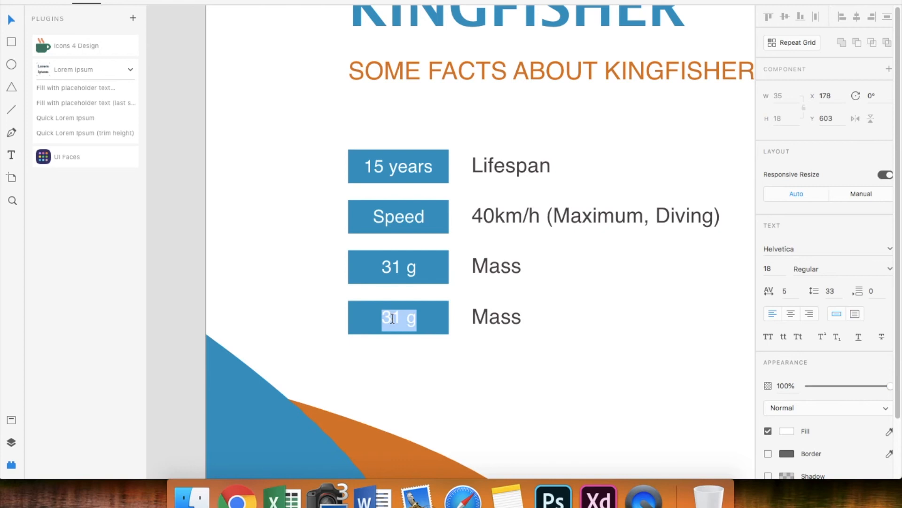
type("717 cm")
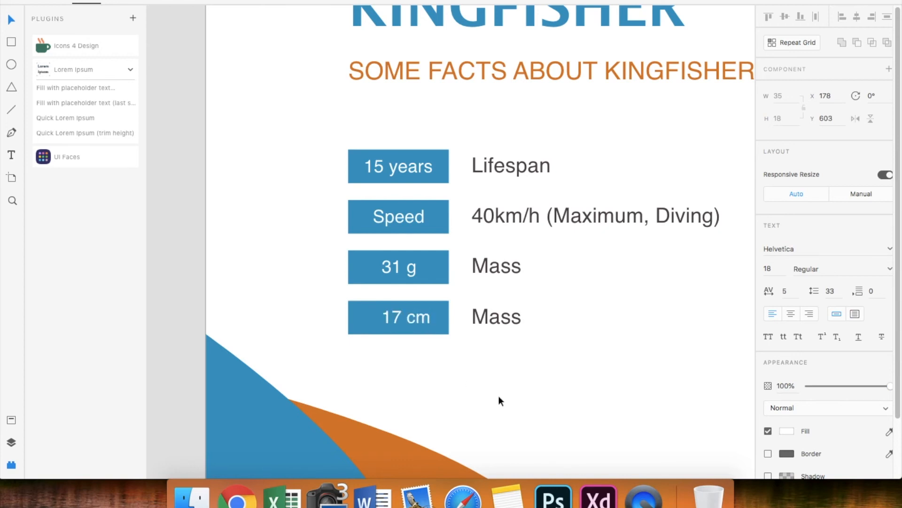
- Replace the "Mass" label in the fourth row with "Length"
left_click(494, 317)
double_click(493, 317)
type("Length")
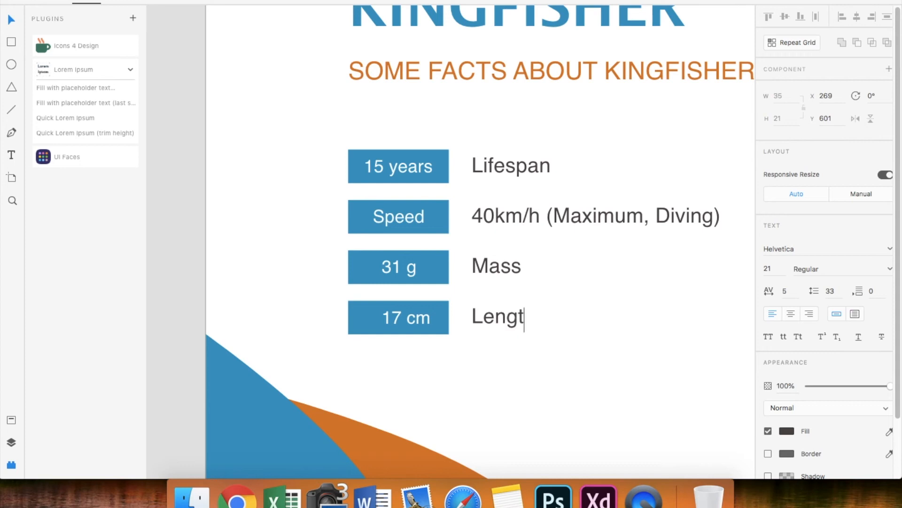
key("Escape")
key("super+0")
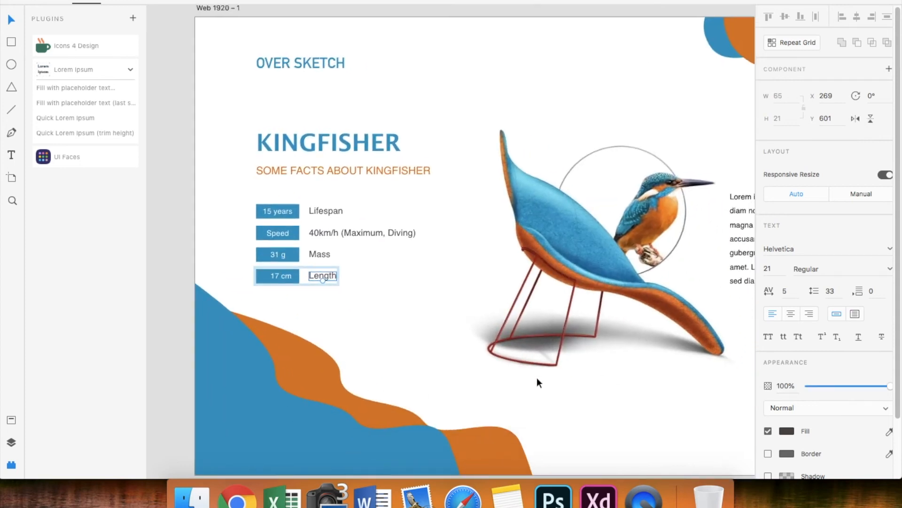
scroll(536, 379, "down", 2)
left_click(422, 340)
key("super+0")
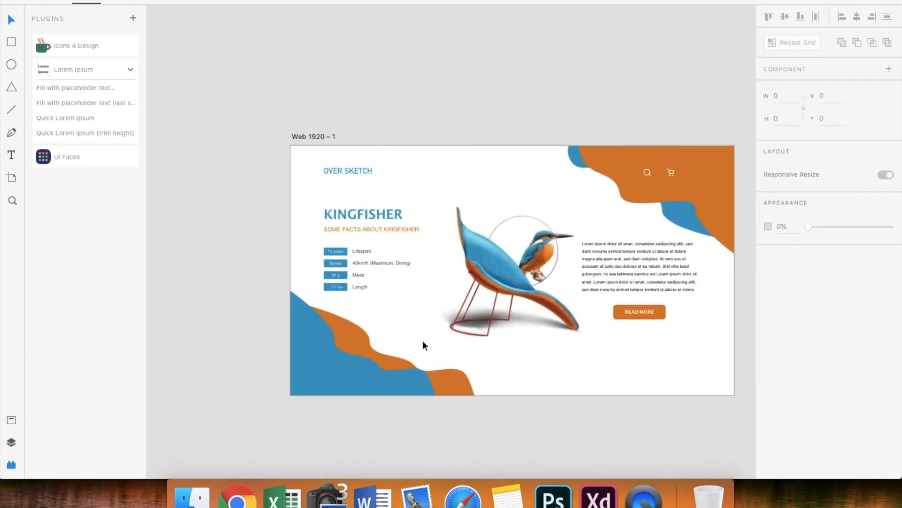
- Search Icons 4 Design for "arro" and insert the ios-arrow-forward icon from the Ionic set
scroll(422, 340, "right", 2)
scroll(422, 340, "right", 2)
scroll(422, 340, "down", 1)
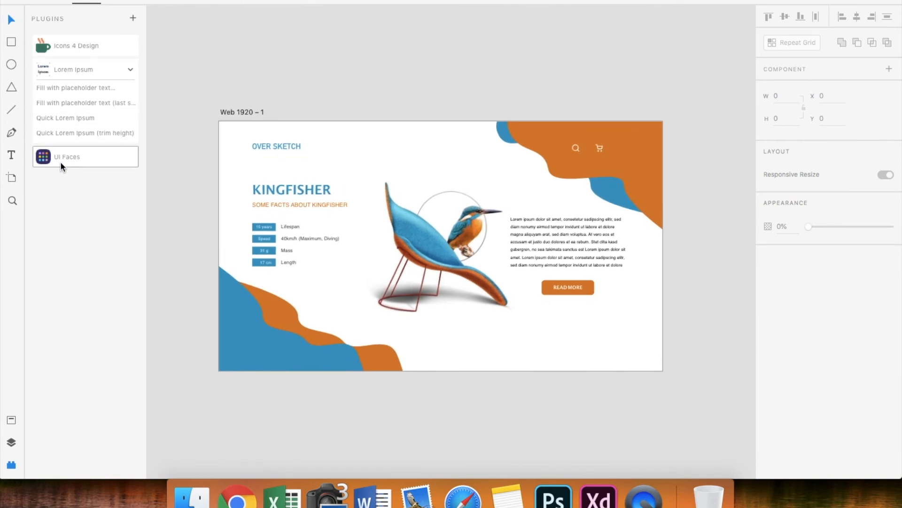
left_click(66, 46)
double_click(65, 80)
type("arr")
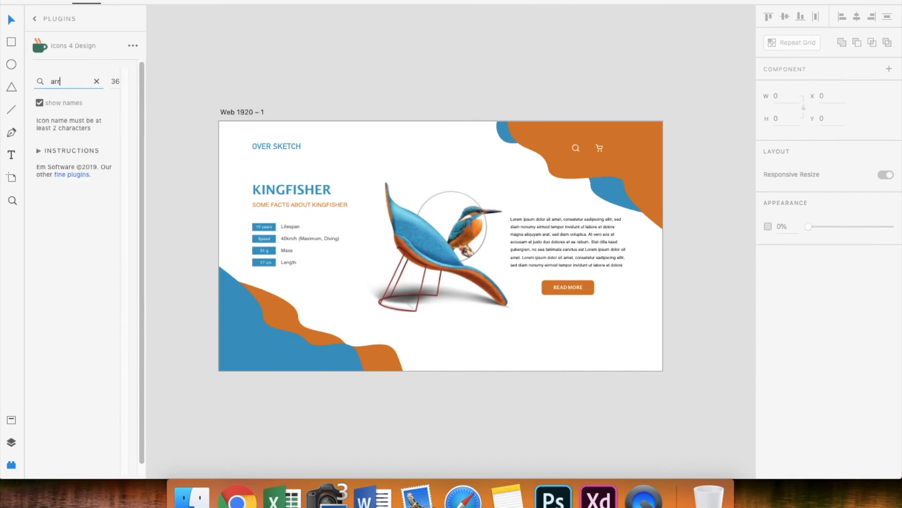
type("o")
scroll(96, 227, "down", 15)
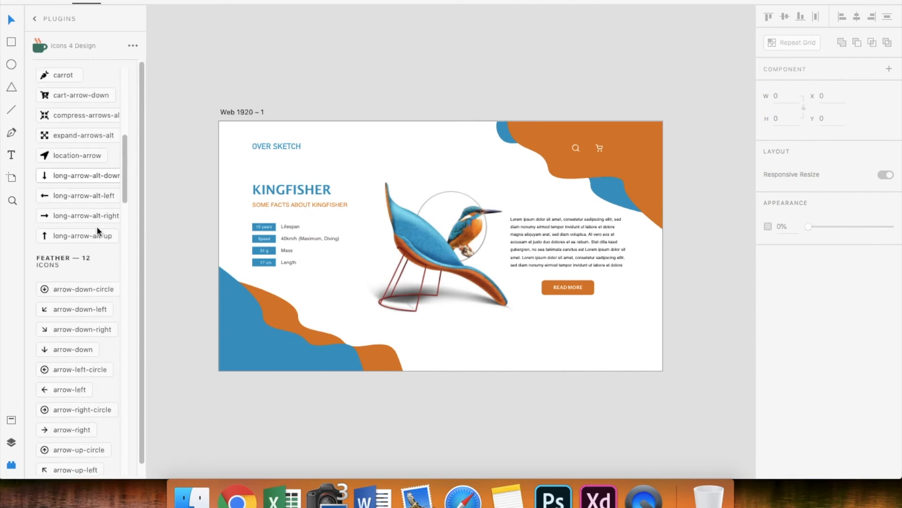
scroll(97, 227, "down", 5)
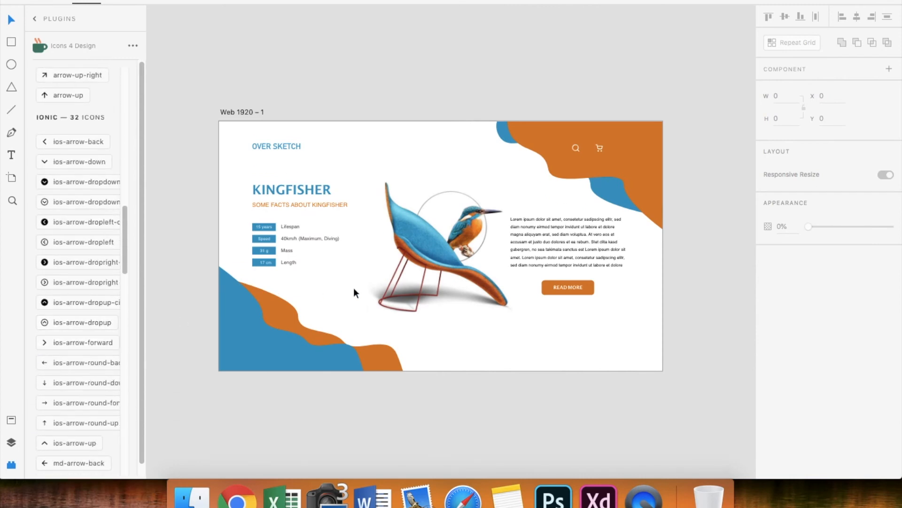
left_click(405, 306)
left_click(73, 343)
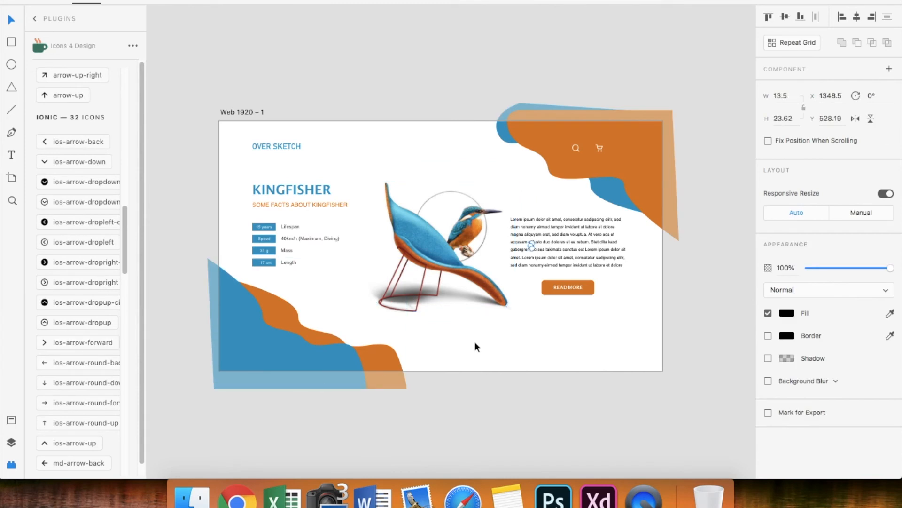
- Move the arrow icon straight down to Y 928.19, below the READ MORE button
key("shift+Down")
key("shift+Down")
key("shift+Down")
key("shift+Down")
key("shift+Down")
key("shift+Down")
key("shift+Down")
key("shift+Down")
key("shift+Down")
key("shift+Down")
key("shift+Down")
key("shift+Down")
key("shift+Down")
key("shift+Down")
key("shift+Down")
key("shift+Down")
key("shift+Down")
- Lock the arrow icon's aspect ratio and enlarge it to a width of 18.5
scroll(543, 341, "up", 5)
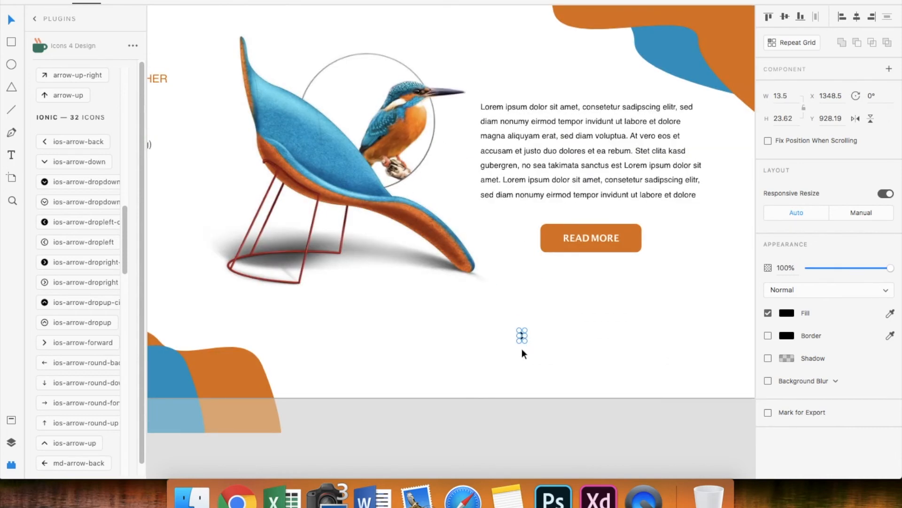
left_click(786, 98)
key("Up")
key("Up")
key("Up")
key("super+z")
left_click(804, 107)
left_click(783, 96)
key("Up")
key("Up")
key("Up")
key("Up")
key("Up")
- Change the arrow icon's fill from black to the banner's blue
left_click(533, 348)
left_click(523, 339)
left_click(787, 314)
left_click(673, 386)
left_click(523, 343)
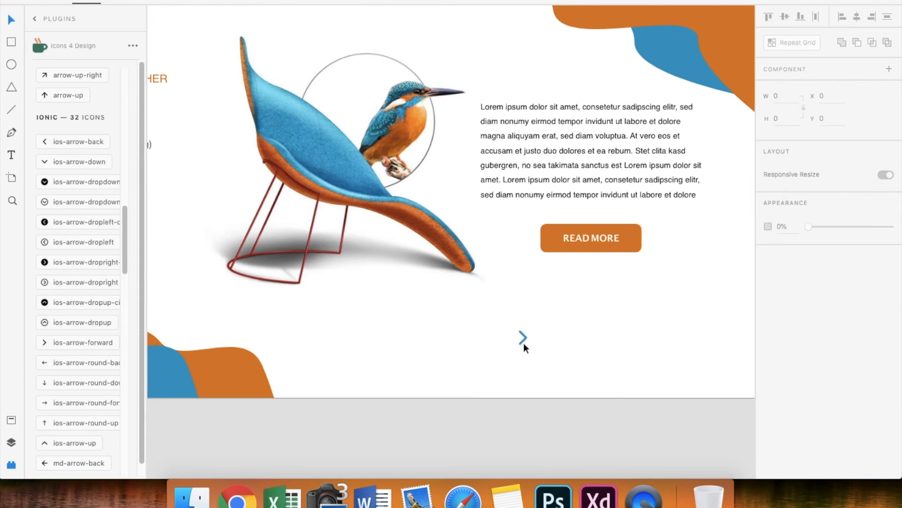
- Duplicate the blue arrow to its left at X 1273.5 and flip the copy horizontally
left_click_drag(523, 341, 490, 347)
left_click(856, 117)
left_click(567, 360)
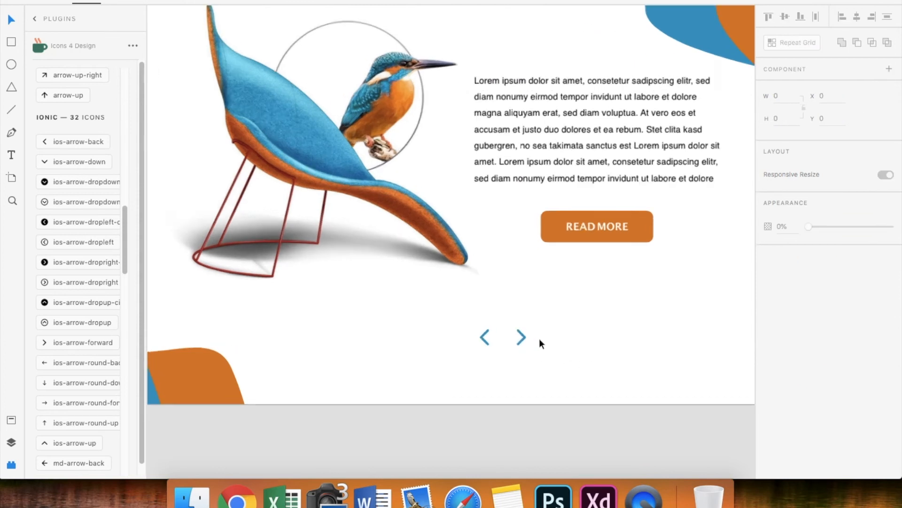
left_click(485, 337)
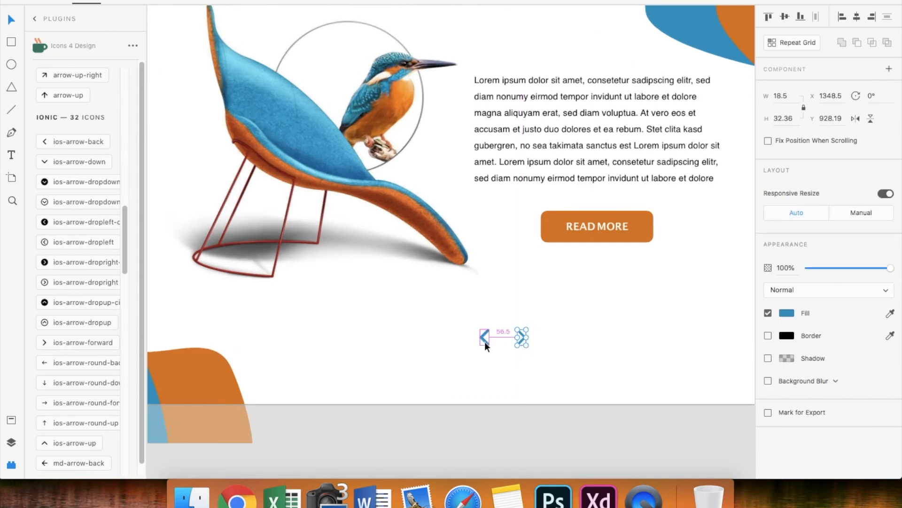
left_click(506, 351)
key("super+3")
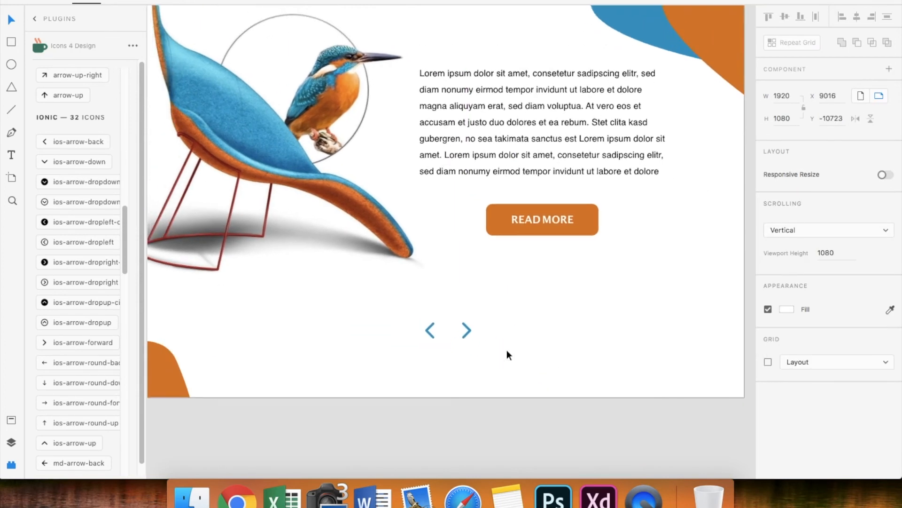
- Group the two blue arrows and center the group horizontally on the artboard
left_click(522, 362)
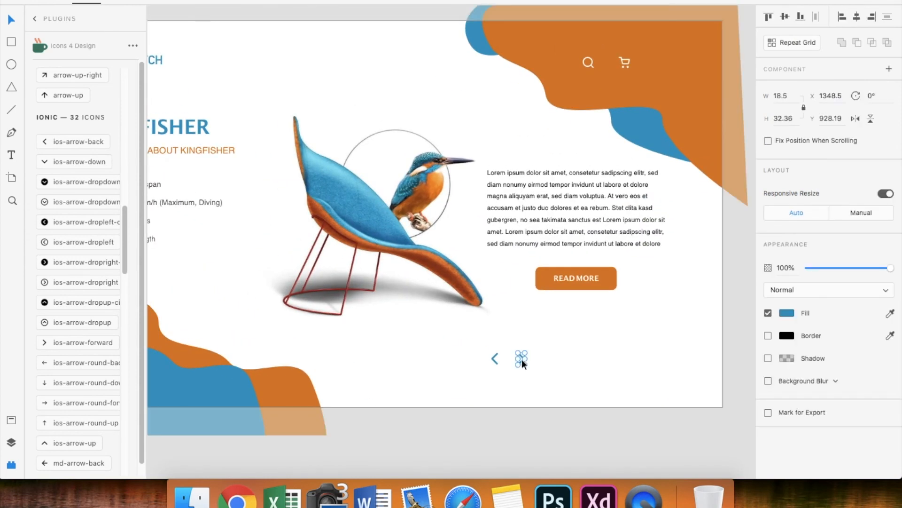
left_click(491, 358, "shift")
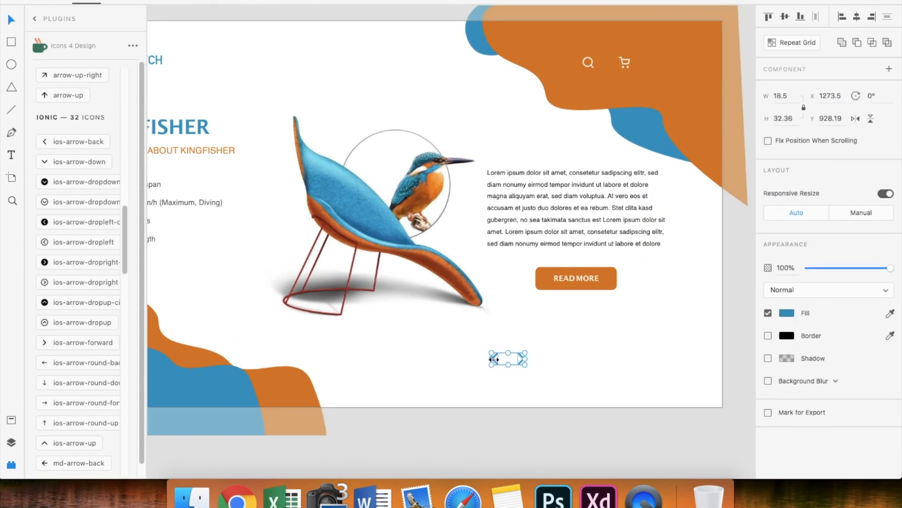
right_click(501, 359)
left_click(509, 412)
left_click(489, 359)
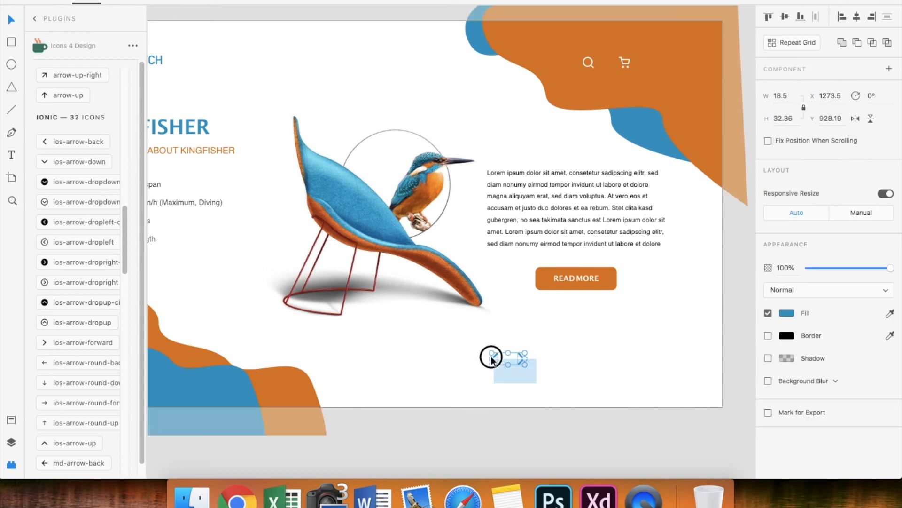
right_click(511, 359)
left_click(549, 393)
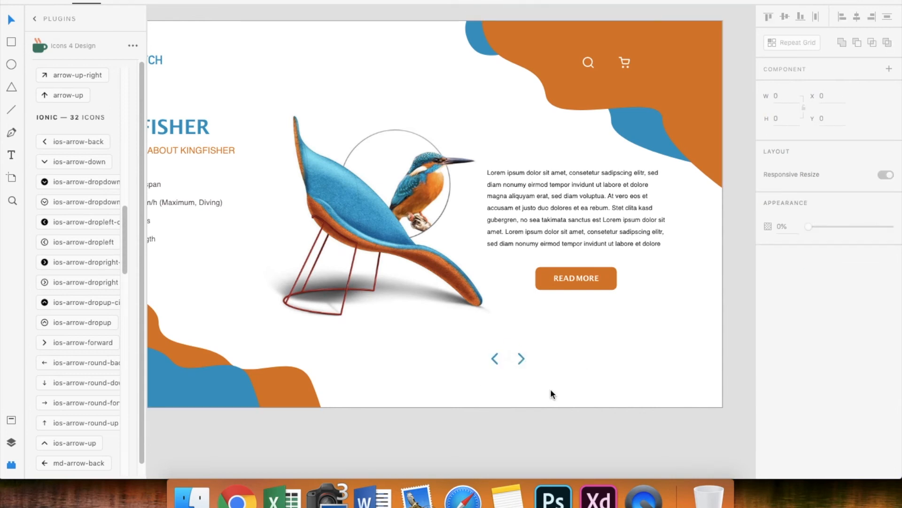
left_click(496, 360)
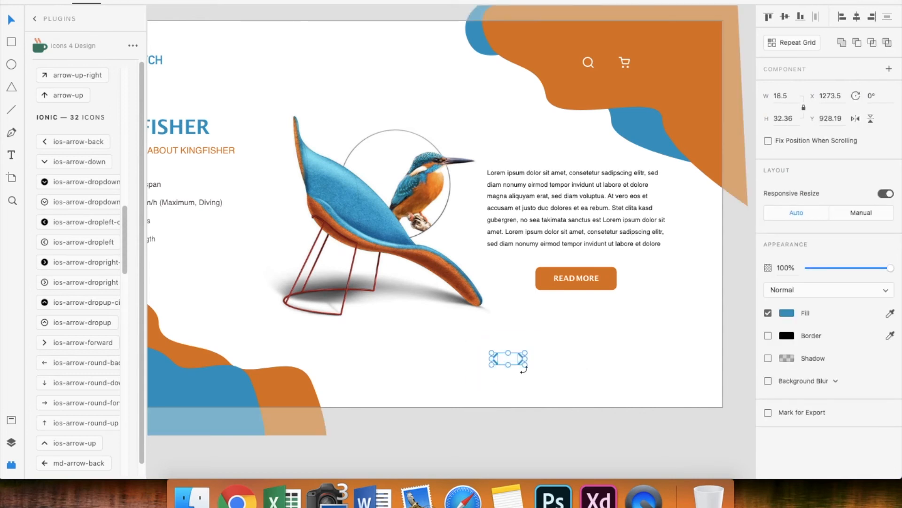
key("super+g")
left_click(857, 17)
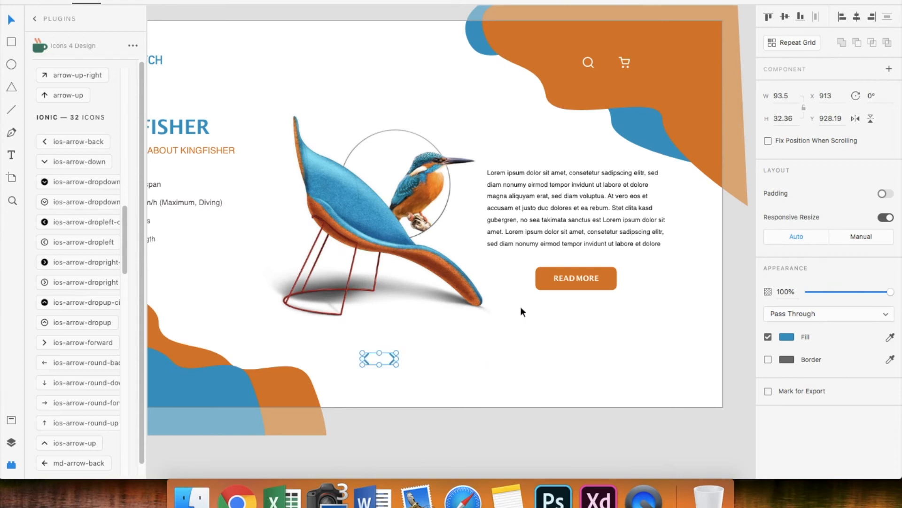
left_click(522, 352)
key("super+0")
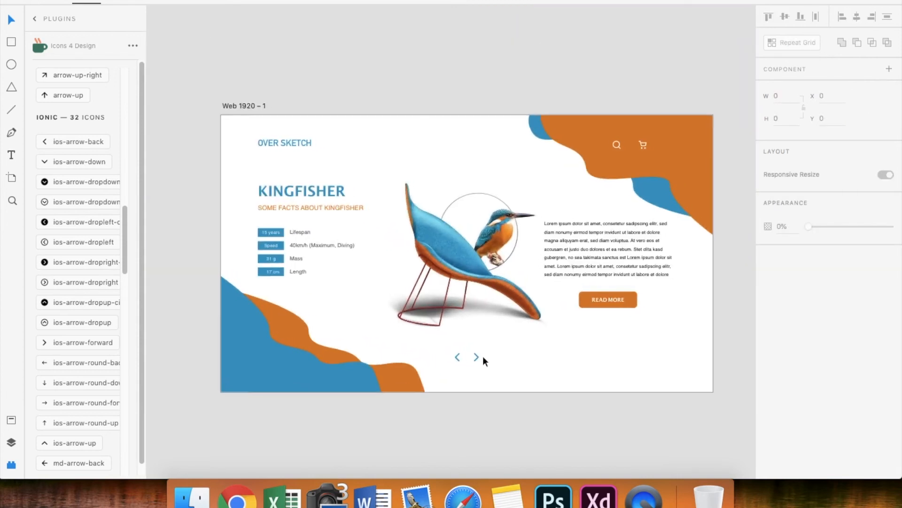
- Search the icon plugin for "facebook"
scroll(74, 88, "up", 15)
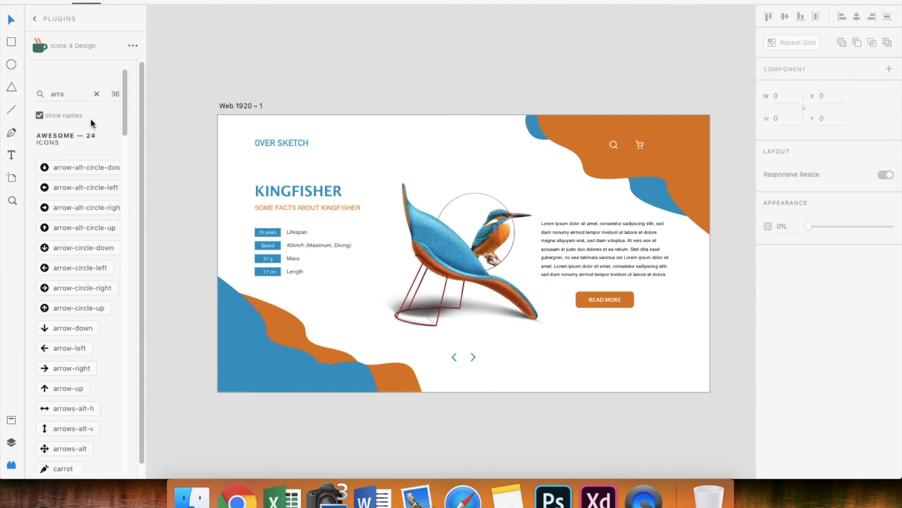
type("facebook")
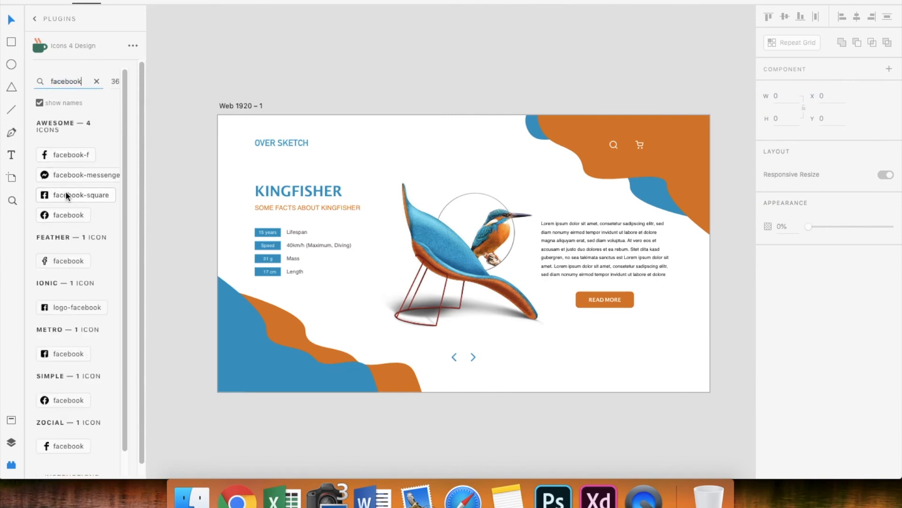
left_click(455, 359)
left_click(456, 360)
left_click(69, 155)
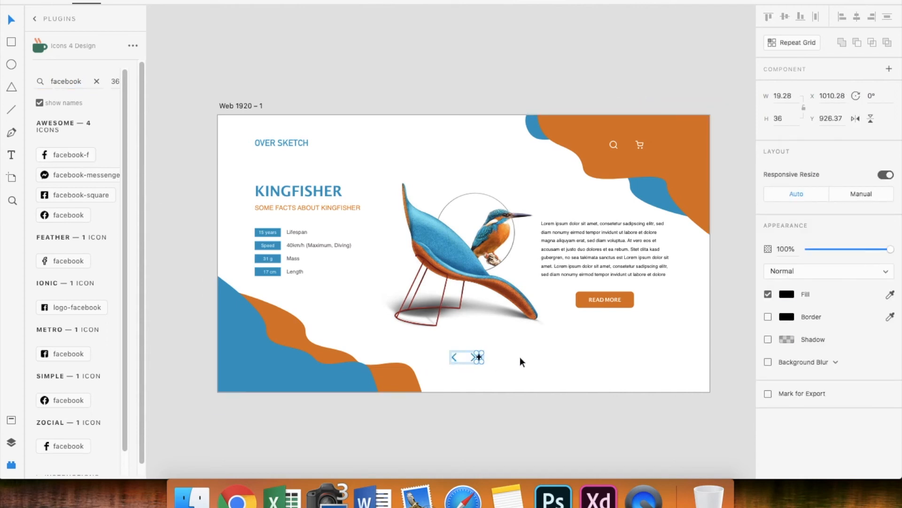
left_click(67, 195)
left_click(505, 365)
left_click(486, 362)
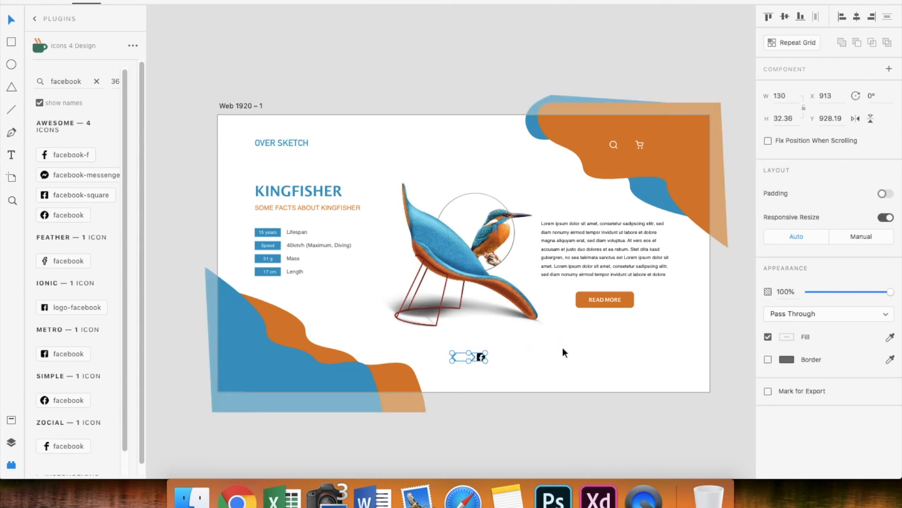
right_click(476, 358)
left_click(479, 373)
key("super+z")
key("super+z")
key("super+z")
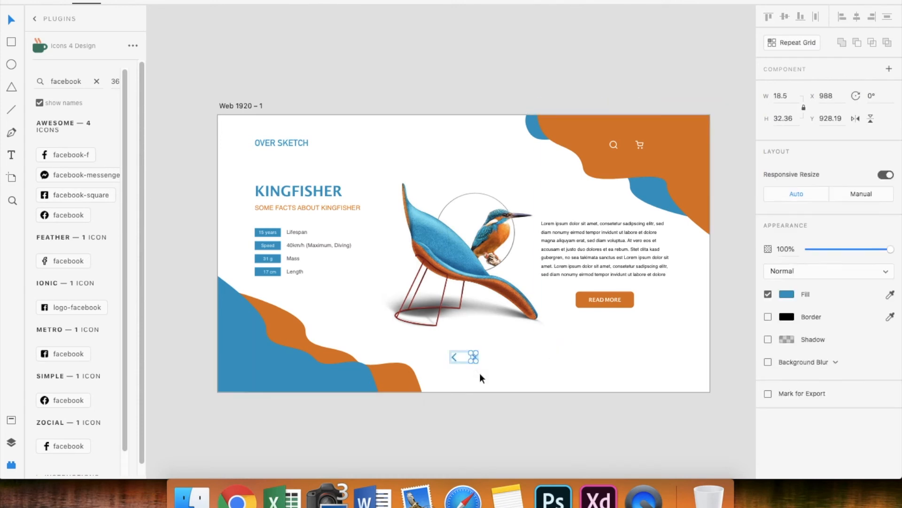
- Insert the facebook-square icon on the artboard, outside the centered arrow group
left_click(858, 17)
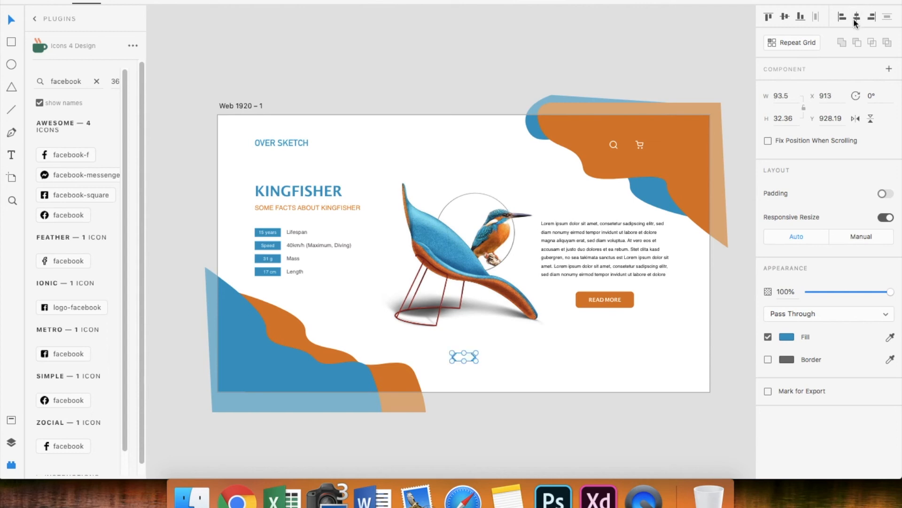
left_click(541, 340)
left_click(598, 300)
left_click(71, 194)
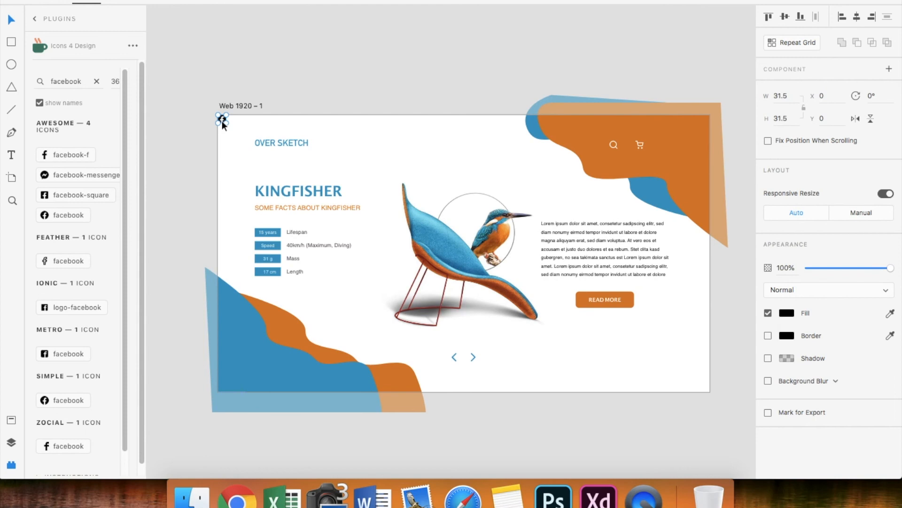
- Move the facebook icon below the READ MORE button at X 1480, Y 961 and fill it with the banner's blue
left_click(225, 120)
left_click_drag(226, 120, 602, 368)
left_click(788, 315)
left_click(674, 386)
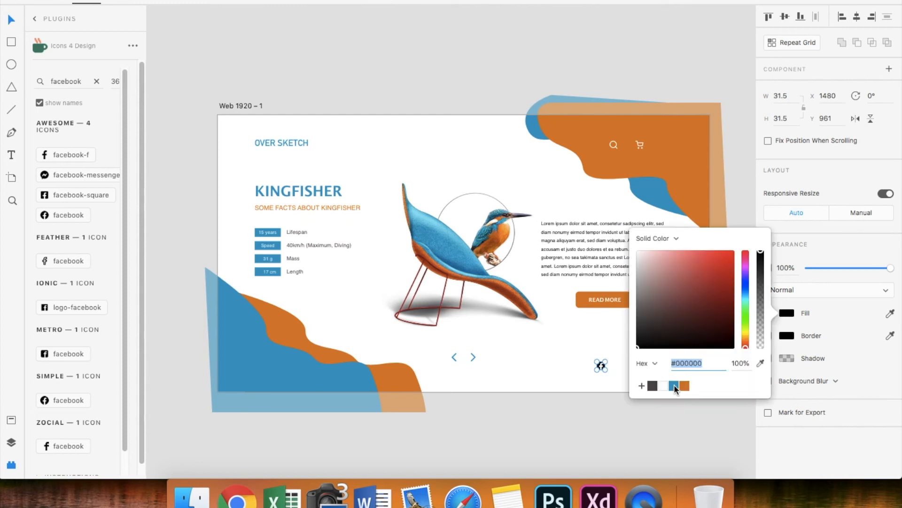
left_click(610, 391)
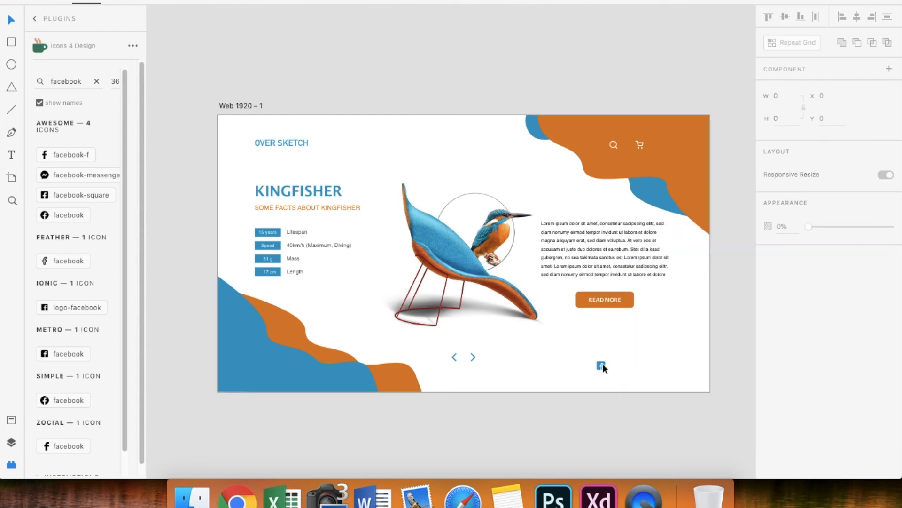
- Find the instagram icon in the icon plugin, insert it beside the facebook icon and fill it with the same blue
scroll(602, 363, "up", 5)
scroll(604, 368, "down", 3)
double_click(68, 80)
key("BackSpace")
type("instagr")
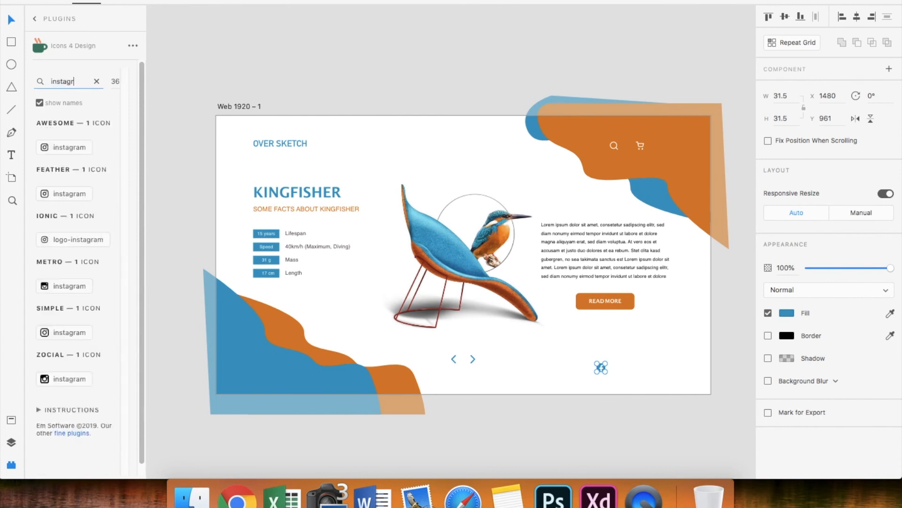
left_click(69, 147)
left_click(792, 312)
left_click(674, 384)
- Search the icon plugin for "twi", insert the twitter-square icon and fill it with the same blue
double_click(65, 81)
type("twi")
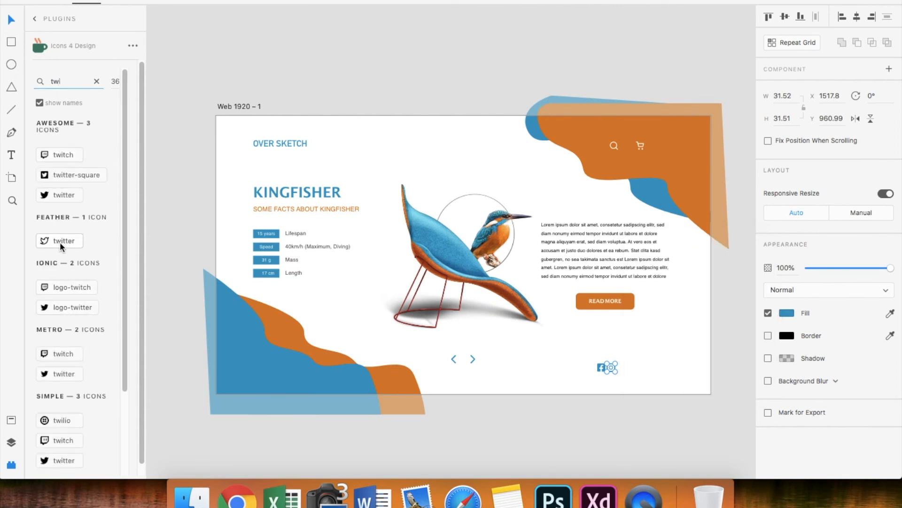
left_click(67, 175)
left_click(787, 313)
left_click(674, 385)
left_click(643, 419)
- Spread the facebook, instagram and twitter icons apart into an evenly spaced row below the READ MORE button
scroll(634, 384, "up", 3)
left_click_drag(613, 357, 651, 360)
left_click_drag(593, 355, 617, 357)
left_click(647, 355)
left_click(661, 358)
left_click(647, 353)
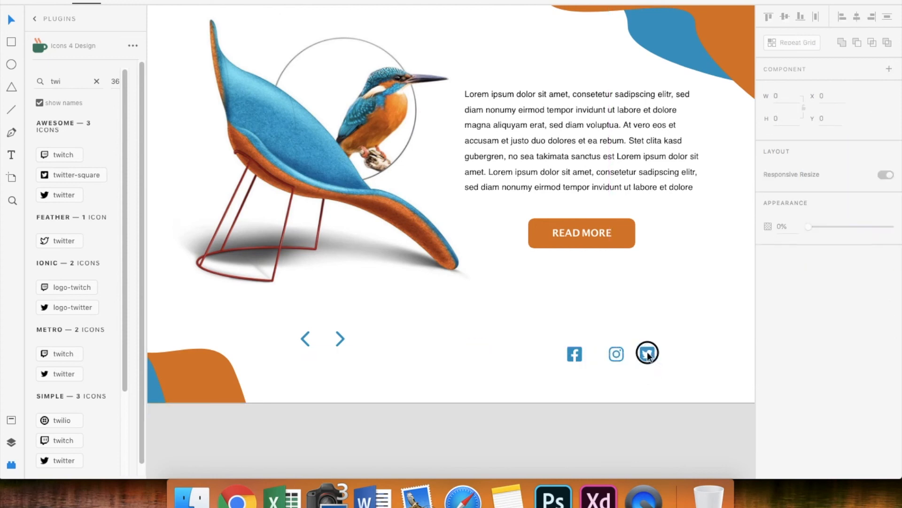
left_click(650, 375)
left_click(645, 351)
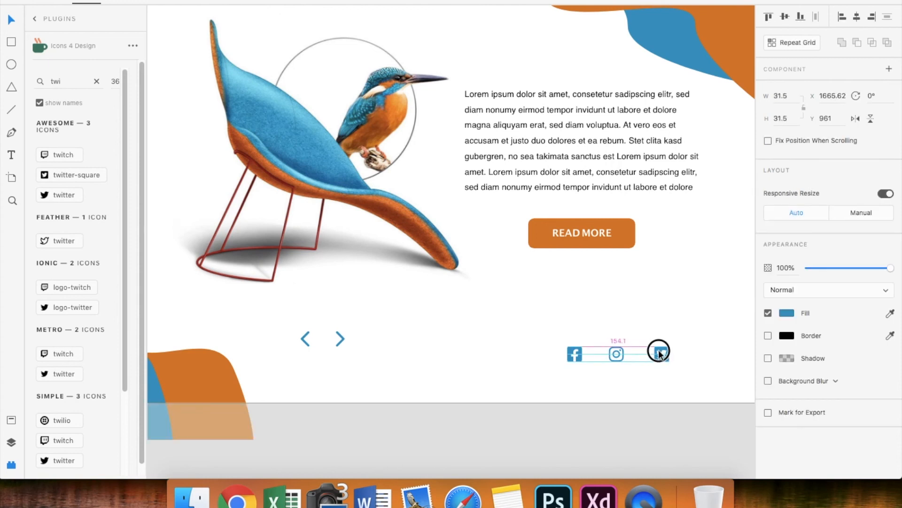
- Group the facebook, instagram and twitter icons
left_click_drag(684, 374, 571, 350)
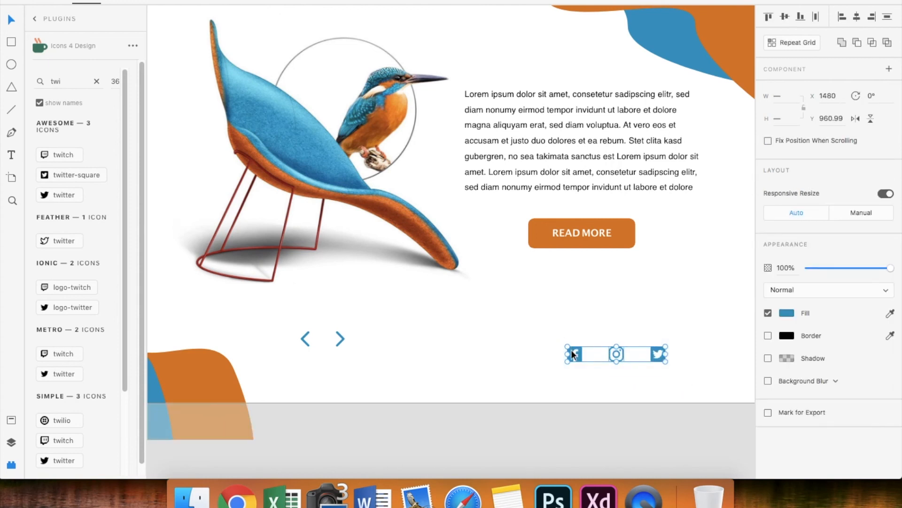
right_click(572, 350)
left_click(591, 334)
scroll(616, 384, "down", 5)
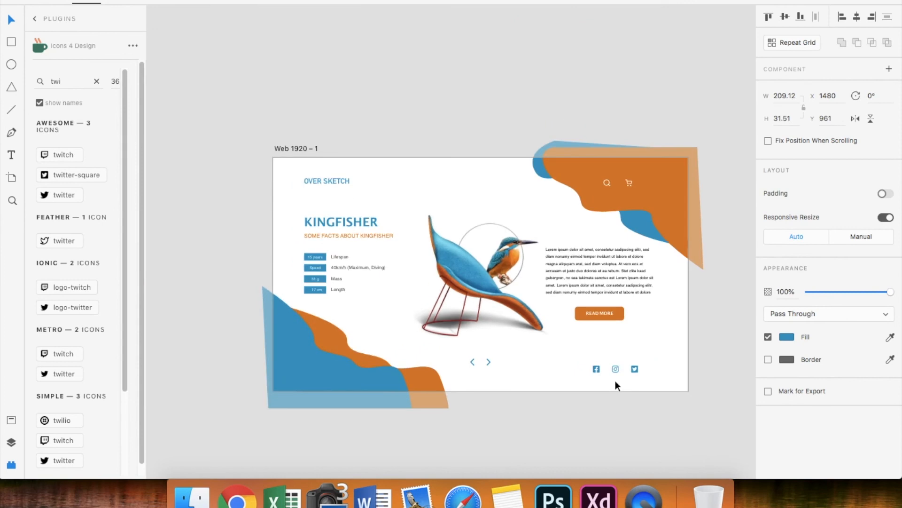
key("Escape")
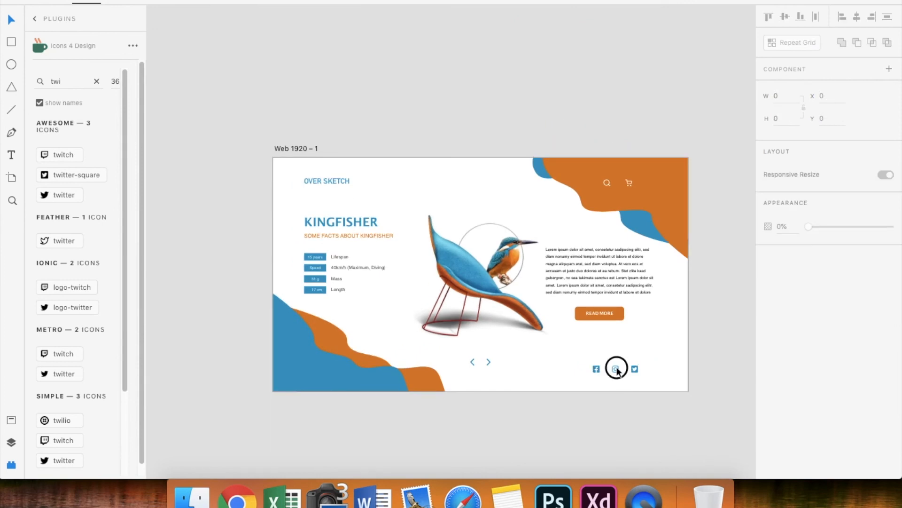
- Move the social icon group further right, toward the lower-right corner of the artboard
scroll(614, 368, "up", 1)
left_click(602, 371)
left_click(598, 366)
left_click(596, 369)
left_click_drag(596, 369, 625, 360)
left_click(597, 379)
scroll(415, 343, "right", 2)
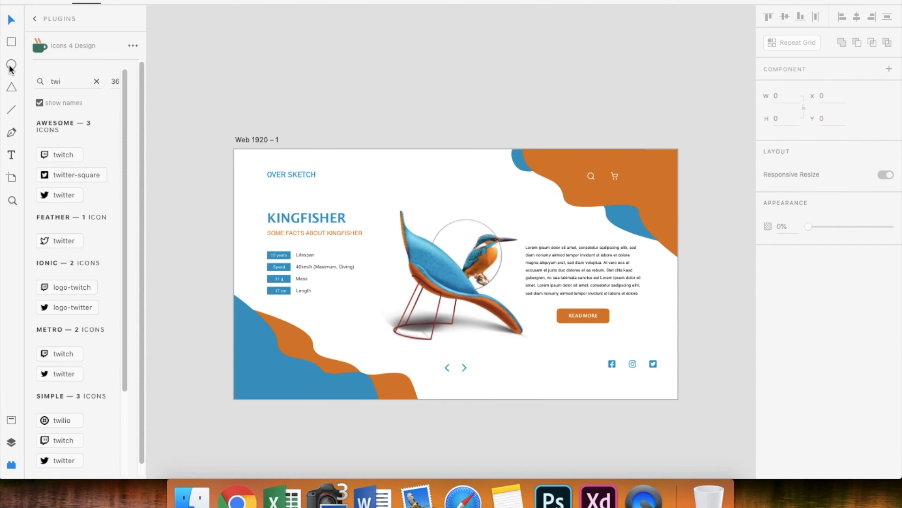
- Draw a circle to the right of the paragraph at X 1829, Y 475 and set its diameter to 21
left_click(655, 258)
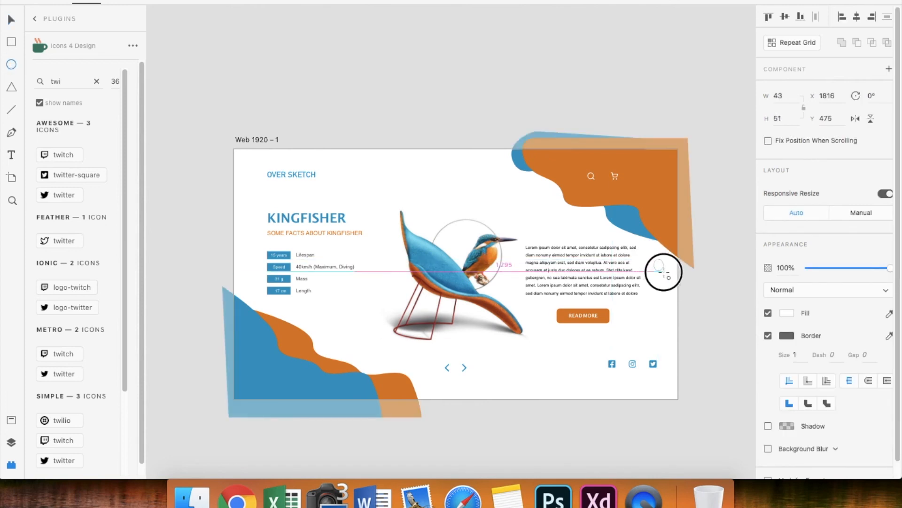
left_click_drag(658, 259, 669, 278)
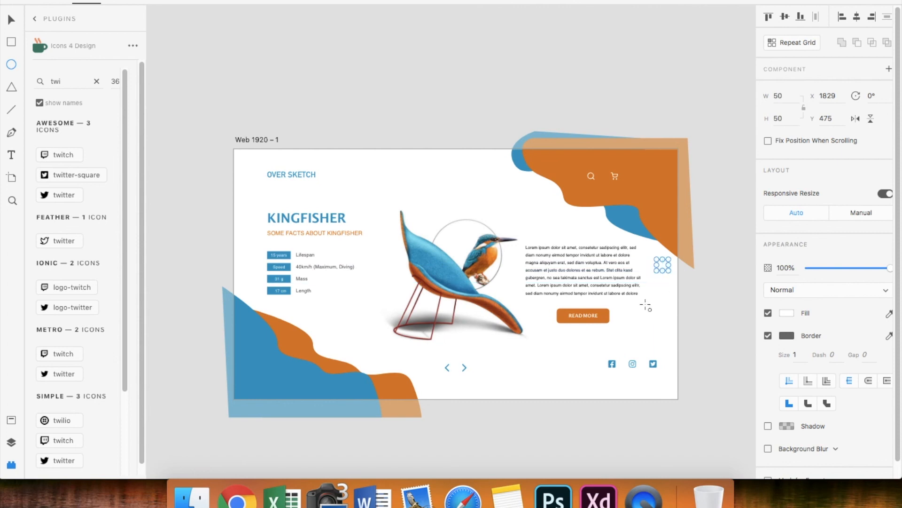
scroll(646, 306, "right", 2)
scroll(647, 305, "up", 1)
left_click(783, 96)
type("21")
key("Return")
scroll(635, 274, "up", 3)
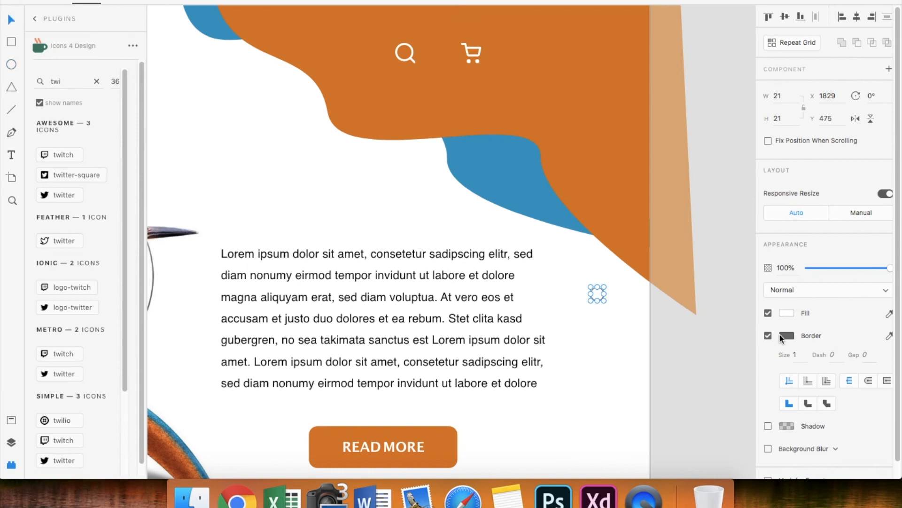
- Fill the small circle with blue #1598C6 and remove its border
left_click(788, 313)
left_click(675, 386)
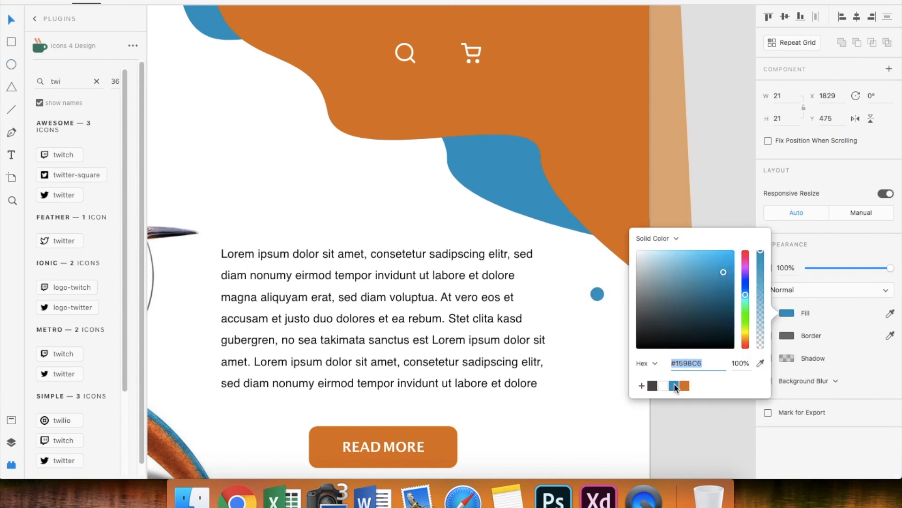
left_click(607, 378)
- Duplicate the blue circle downward to form an evenly spaced vertical column of four dots beside the paragraph
left_click_drag(597, 294, 598, 375)
left_click(600, 328)
left_click(613, 390)
scroll(613, 390, "down", 2)
scroll(613, 391, "left", 1)
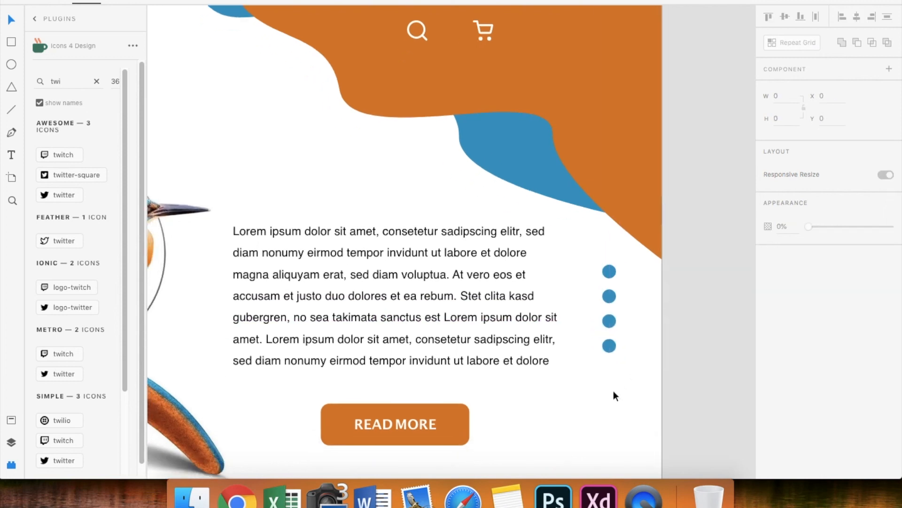
- Turn the uppermost dot into an outline by removing its fill and giving it a blue #1598C6 border
left_click(609, 272)
left_click(786, 314)
left_click(776, 314)
left_click(768, 313)
left_click(768, 336)
left_click(790, 335)
left_click(674, 401)
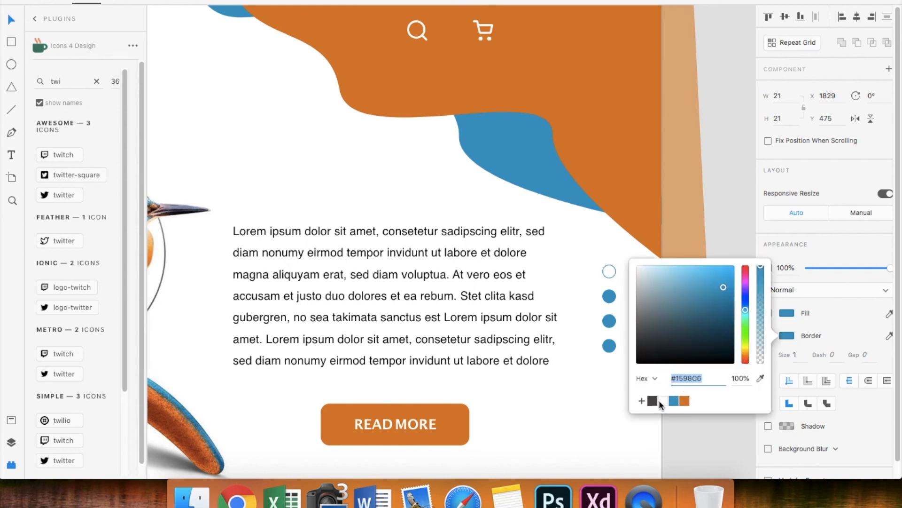
left_click(602, 407)
- Add a shadow to the second dot with X 1, Y 2 and blur 20
left_click(612, 294)
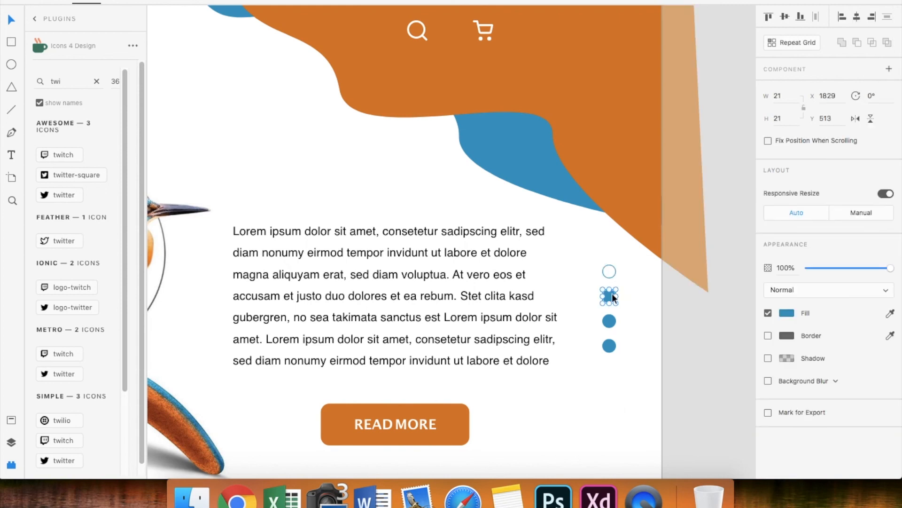
left_click(768, 358)
left_click(795, 376)
type("1")
key("Tab")
type("2")
key("Tab")
type("20")
key("Return")
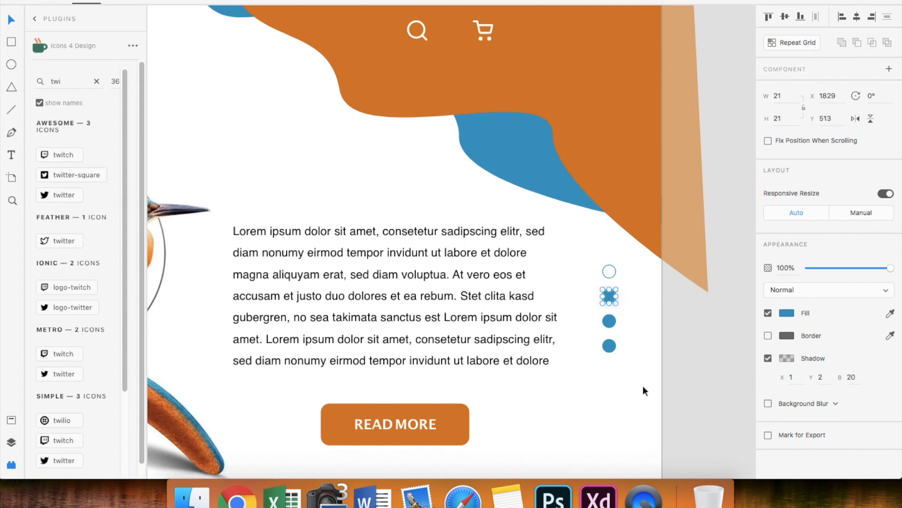
- Add a shadow to the third dot with X 1, Y 1 and blur 20
left_click(615, 323)
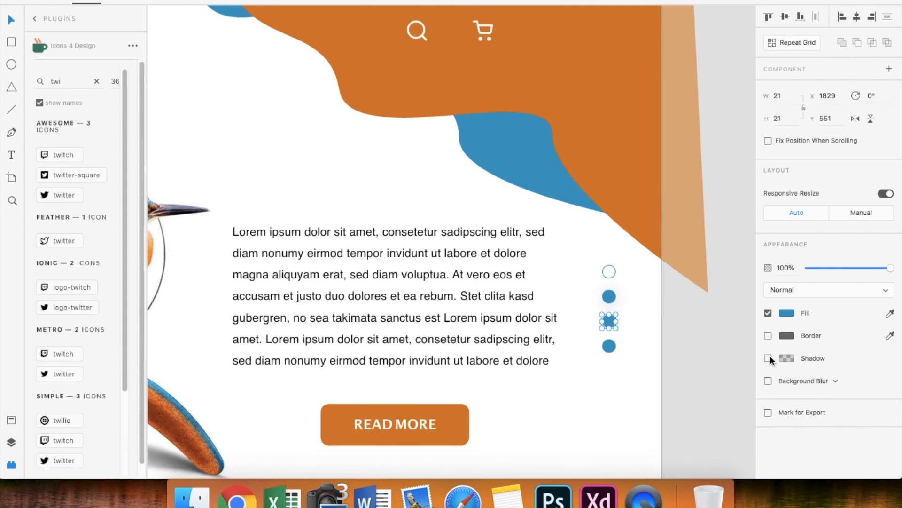
left_click(790, 378)
left_click(790, 378)
type("1")
key("Tab")
type("1")
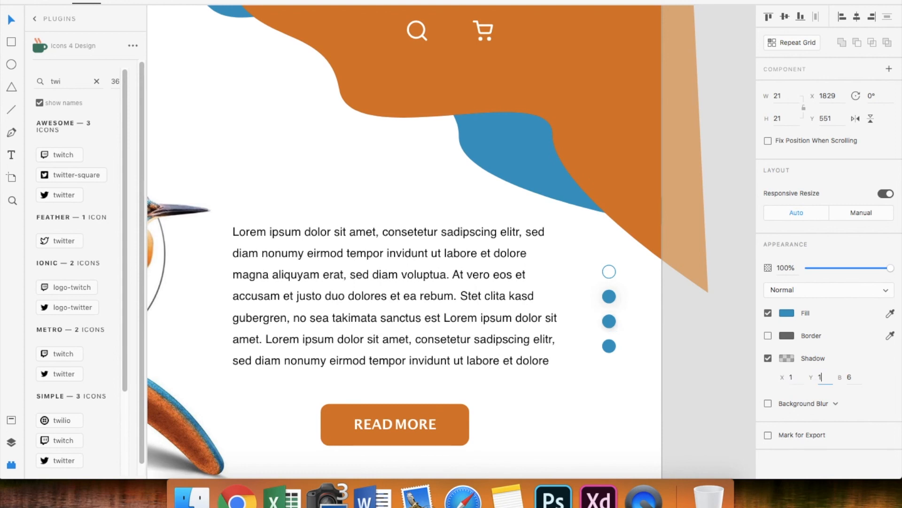
type("20")
scroll(614, 393, "up", 5)
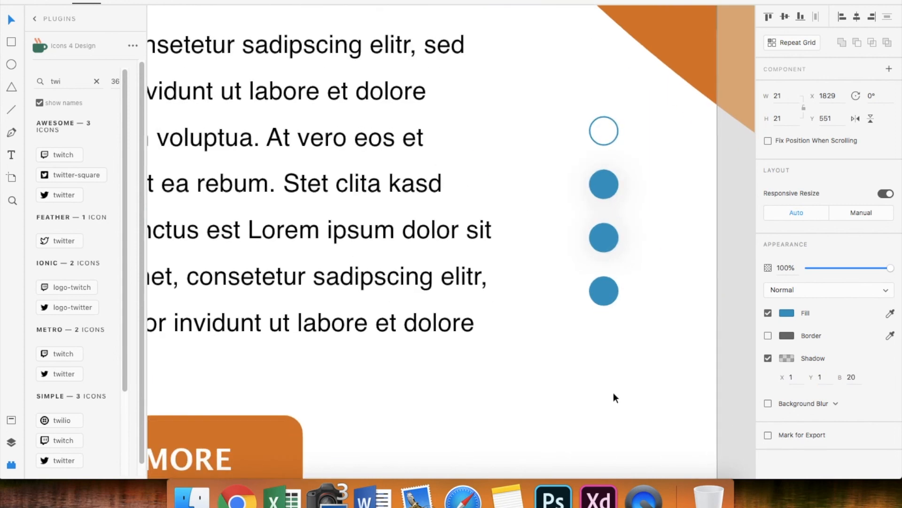
- Add a shadow to the lowest dot with X 1, Y 1 and blur 20
left_click(612, 303)
left_click(792, 377)
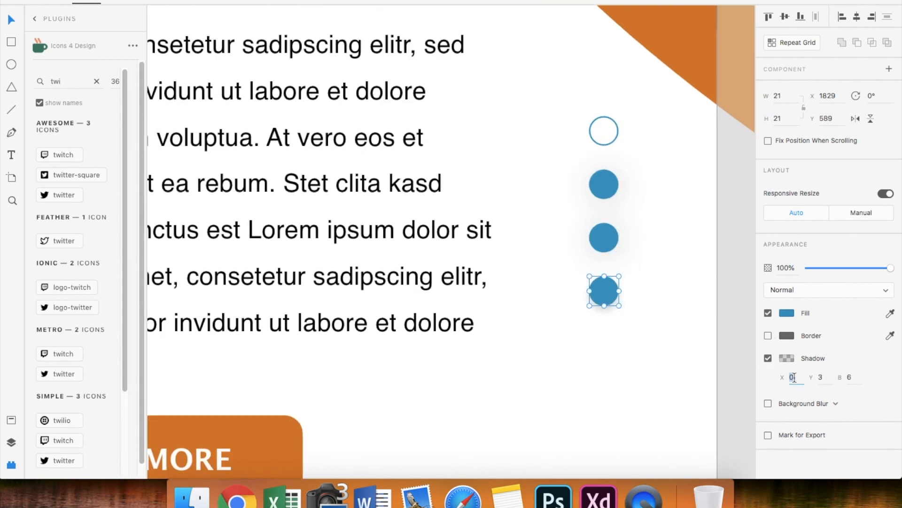
type("1")
key("Tab")
type("1")
key("Tab")
type("20")
- Add a shadow to the outlined uppermost dot with X 1, Y 1 and blur 20
left_click(604, 136)
left_click(604, 133)
left_click(600, 130)
left_click(600, 131)
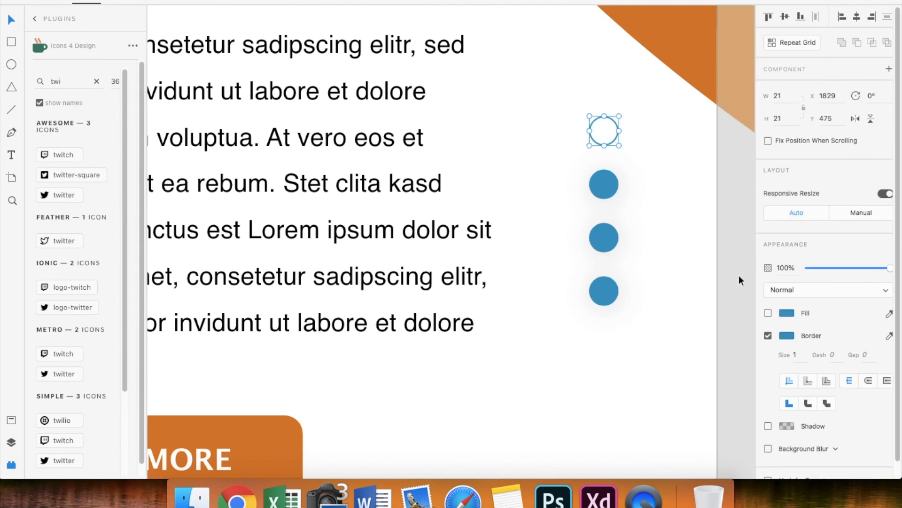
left_click(793, 445)
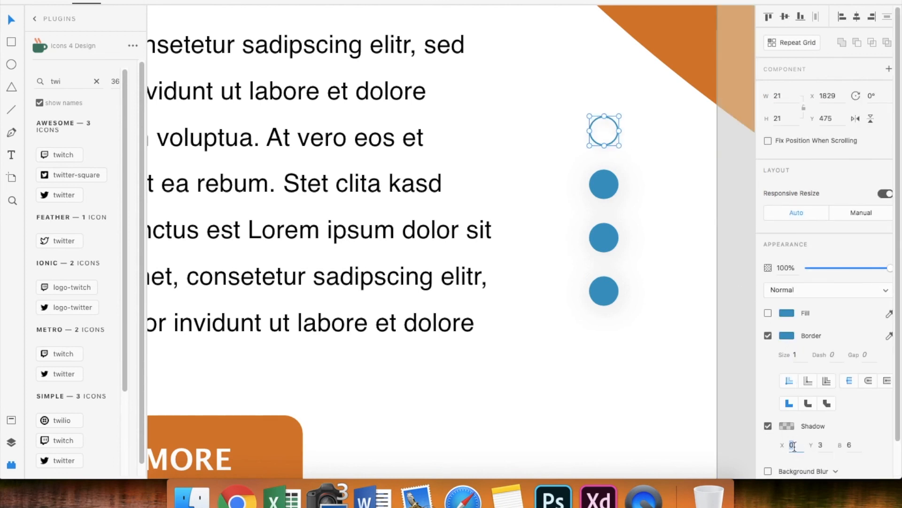
type("1")
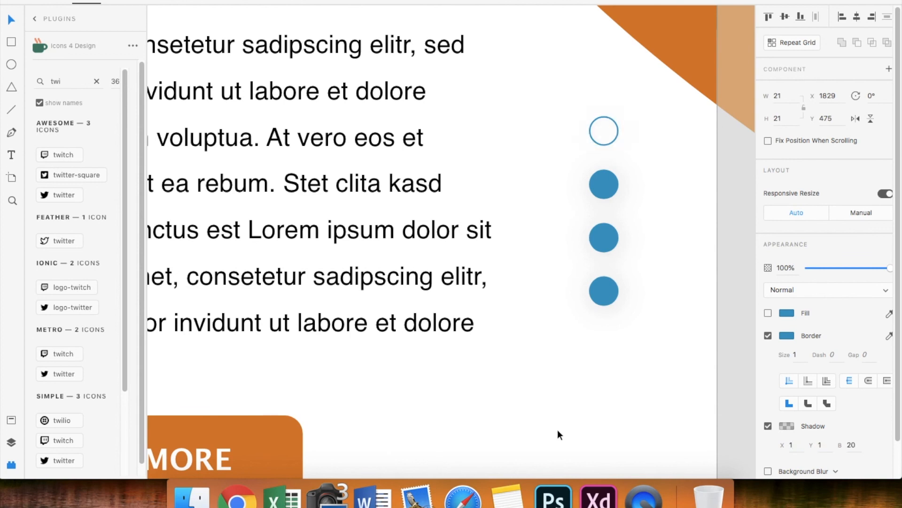
left_click(550, 399)
key("super+0")
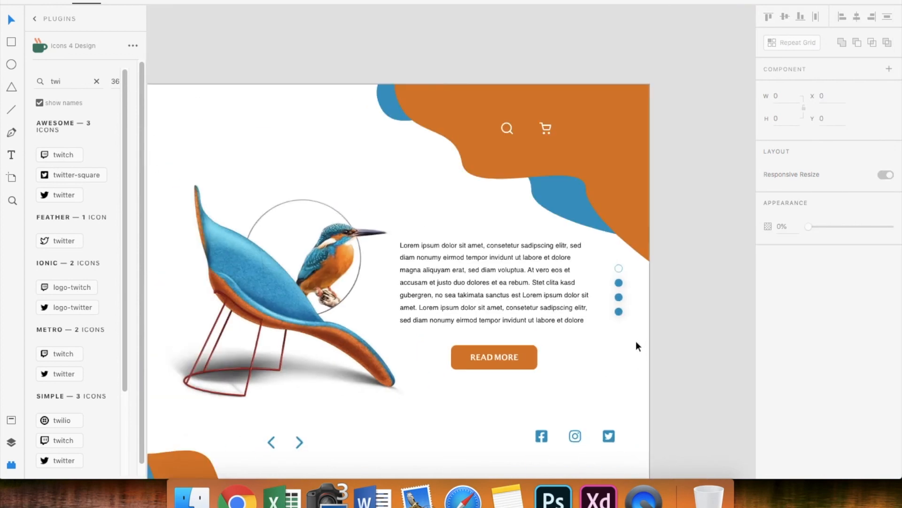
- Group the four dots beside the paragraph
left_click(611, 256)
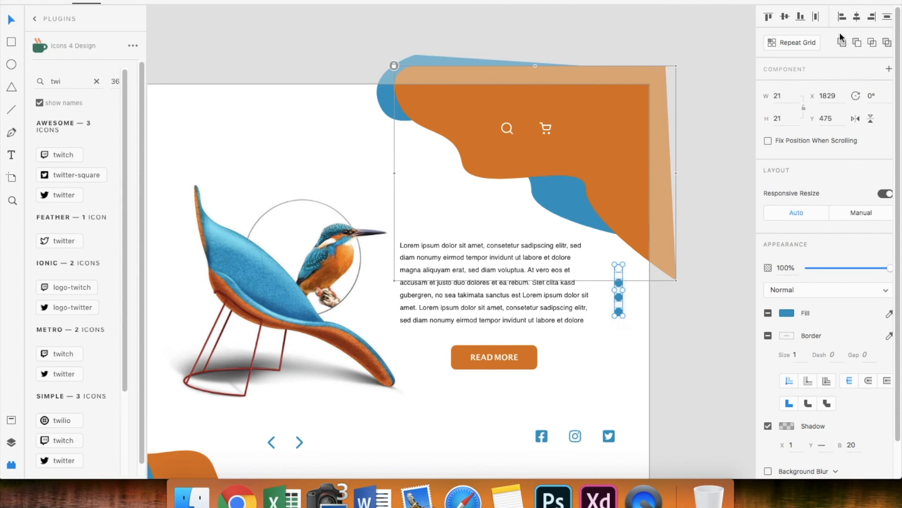
right_click(628, 303)
left_click(637, 329)
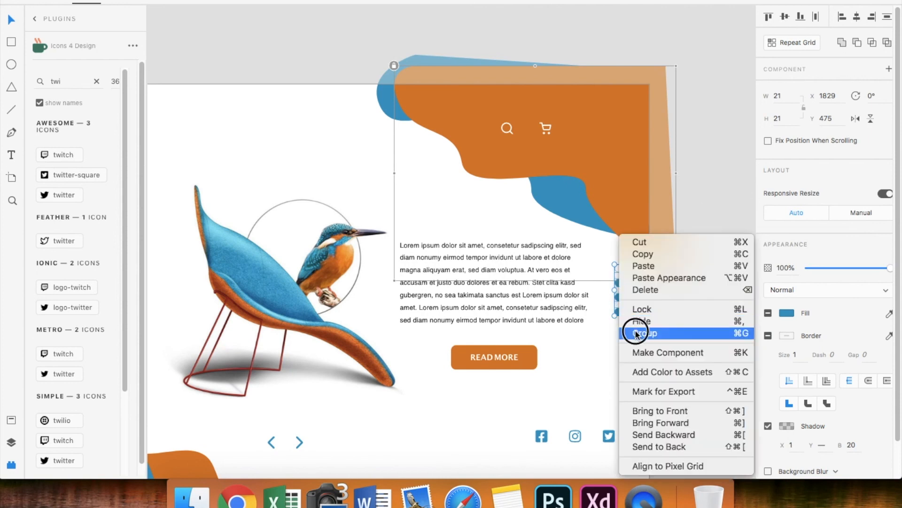
left_click(691, 328)
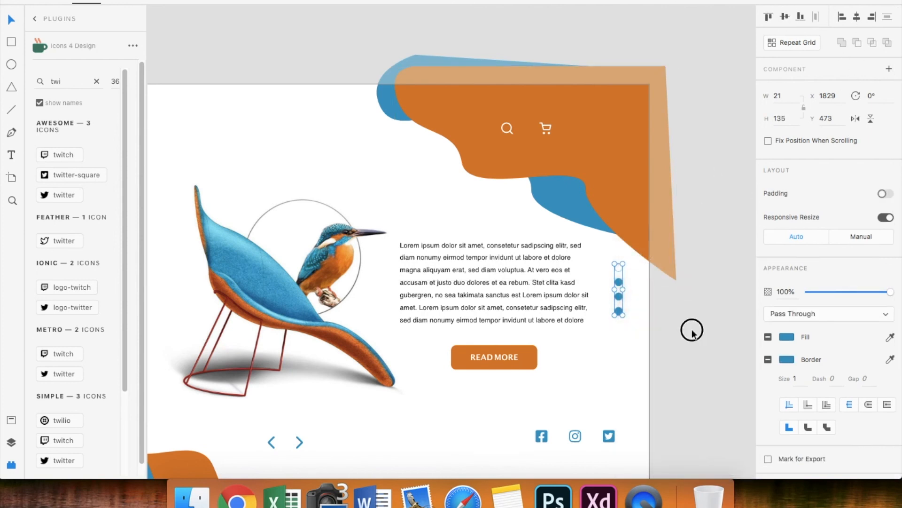
key("super+0")
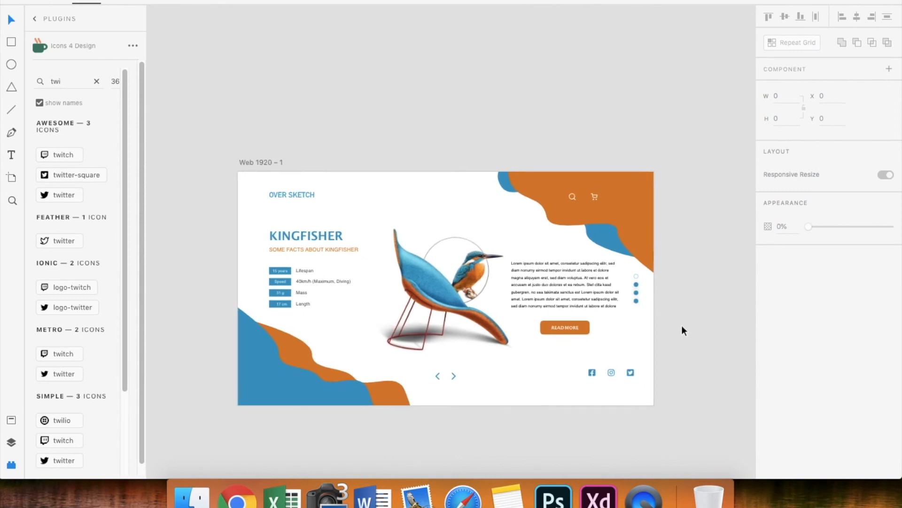
- Draw a horizontal line 57 wide to the right of the cart icon, with a white border of size 2
left_click(11, 110)
scroll(598, 190, "up", 5)
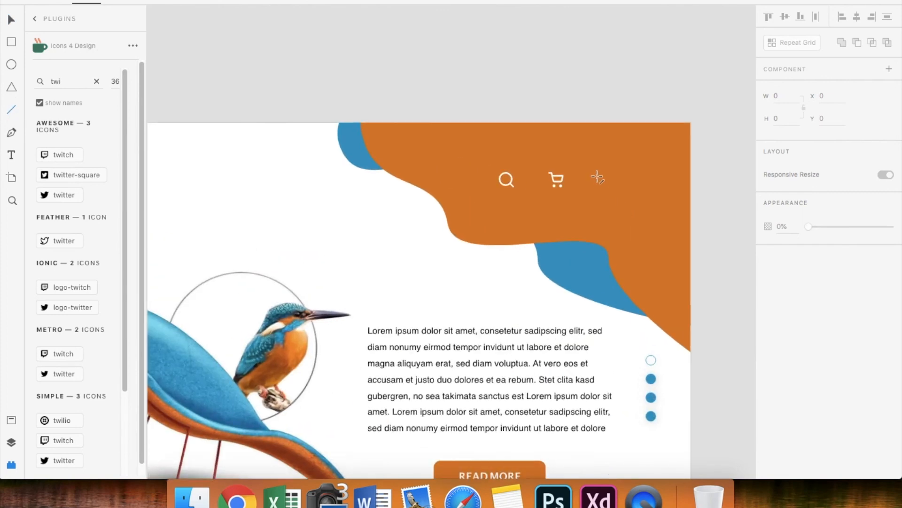
left_click_drag(597, 178, 624, 177)
left_click(787, 313)
left_click(664, 377)
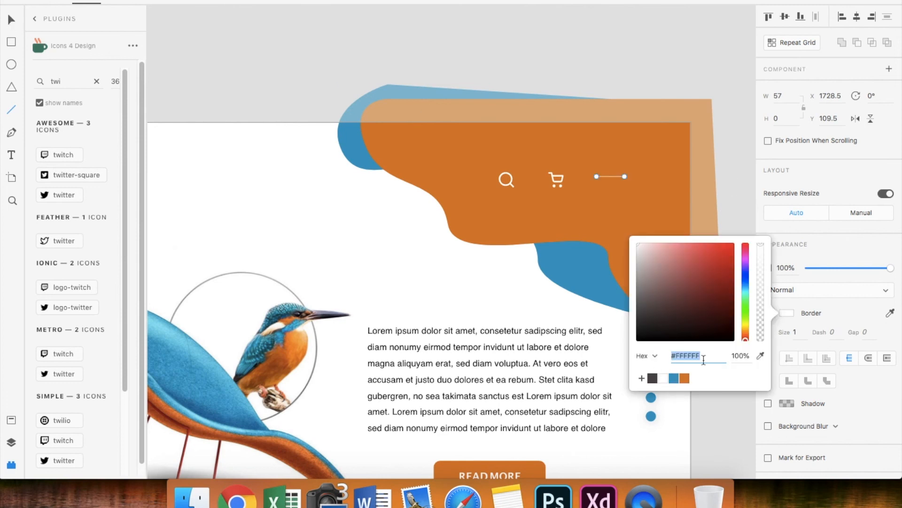
left_click(800, 331)
scroll(730, 233, "up", 2)
- Duplicate the white line downward twice and nudge the spacing to form a three-line menu icon
key("v")
left_click_drag(591, 165, 592, 177)
key("Up")
key("Up")
key("Up")
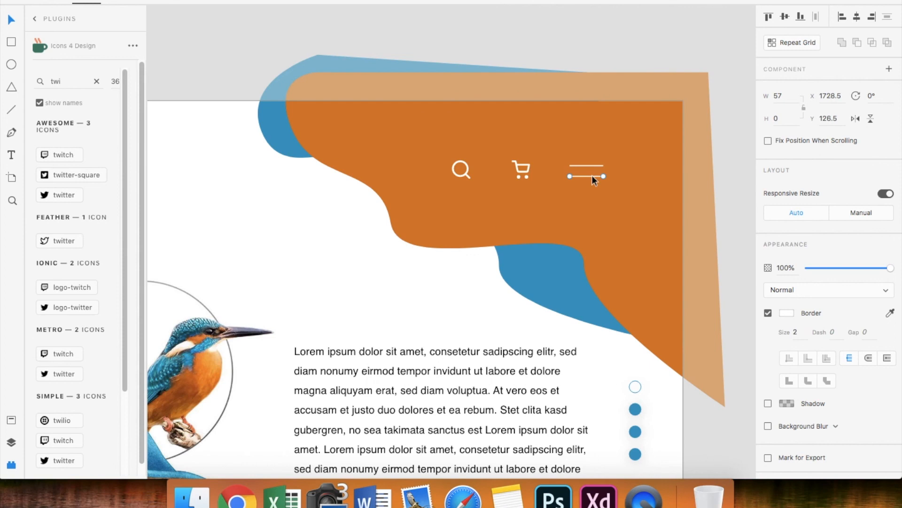
scroll(597, 174, "up", 2)
key("Down")
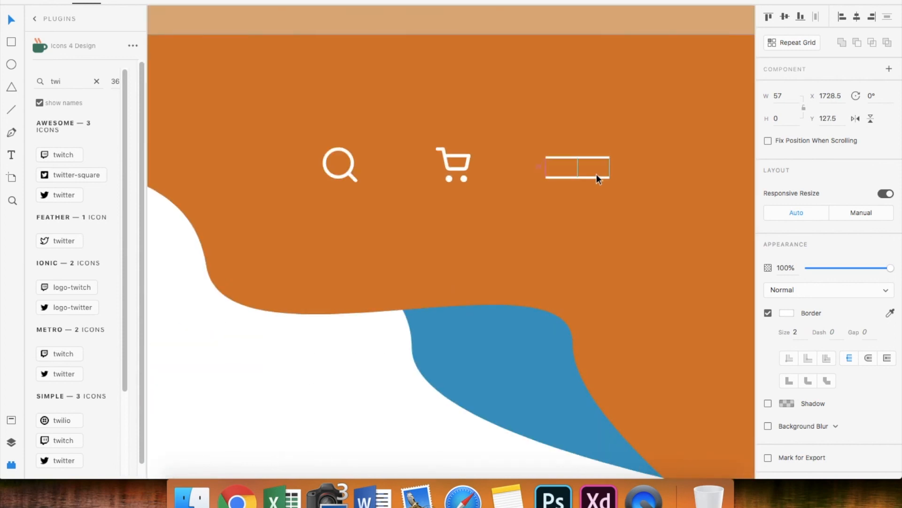
key("Up")
key("Up")
mouse_move(597, 175)
left_mouse_down()
mouse_move(595, 199)
mouse_move(592, 192)
left_mouse_up()
left_click(592, 243)
scroll(592, 243, "down", 5)
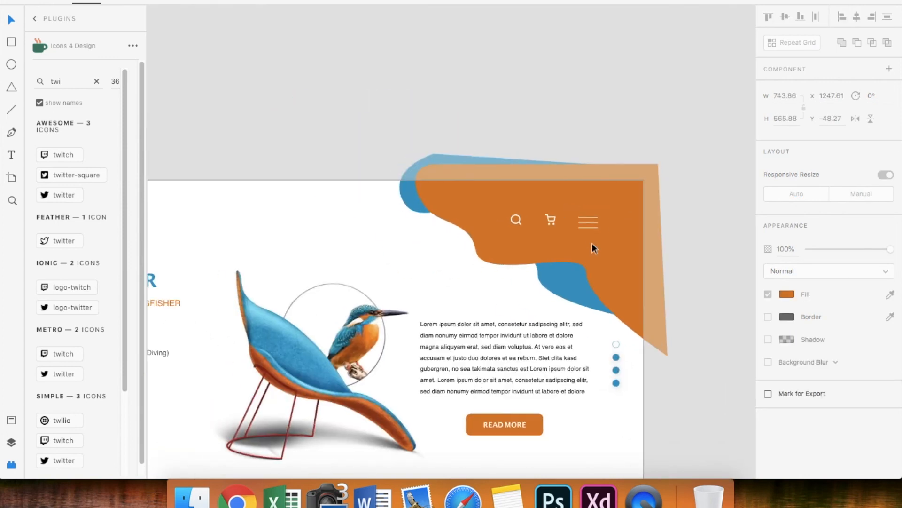
scroll(554, 227, "down", 5)
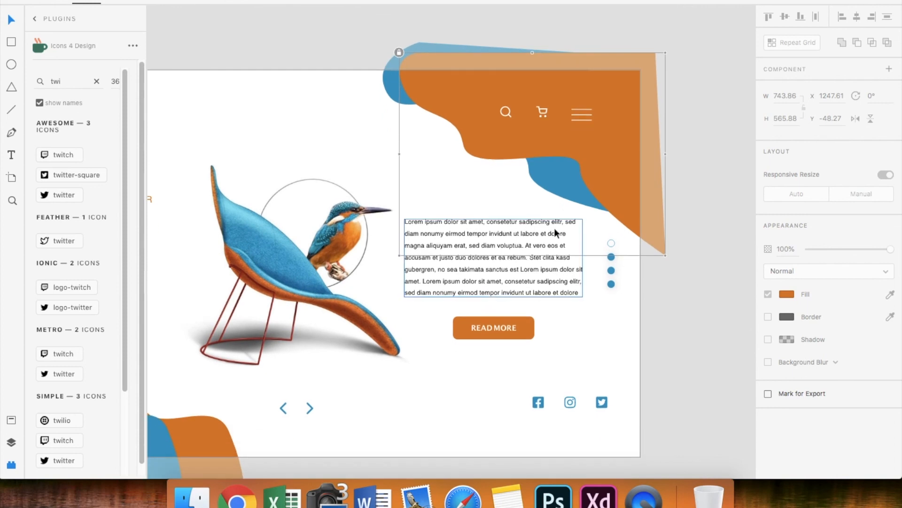
- Group the three lines of the menu icon
left_click(583, 113)
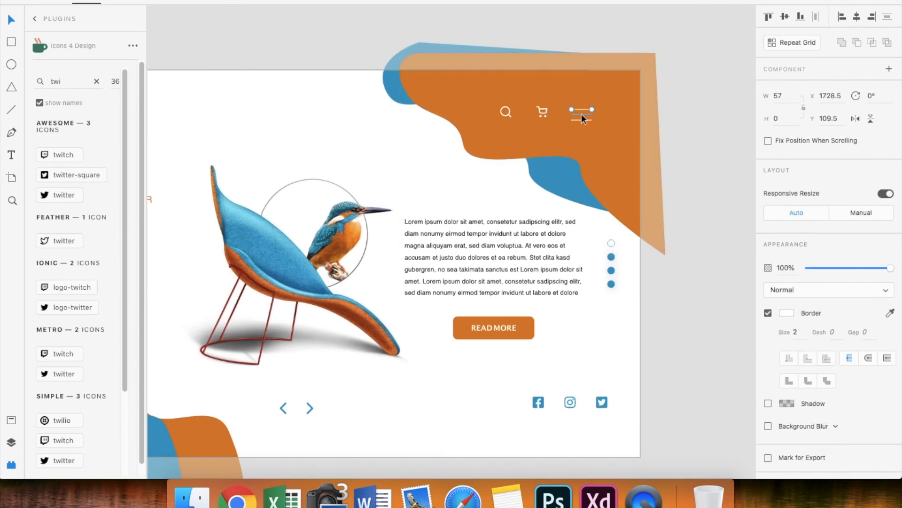
left_click(580, 114, "shift")
right_click(580, 114)
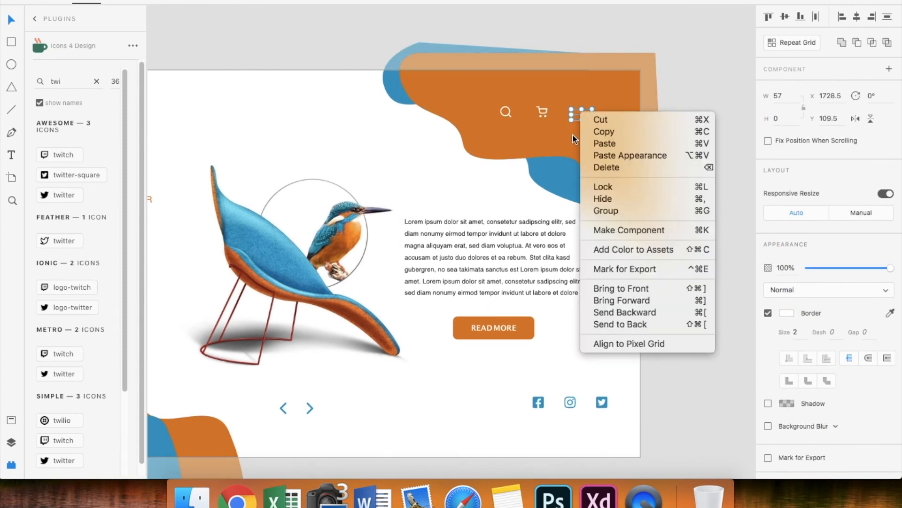
left_click(602, 211)
- Widen the spacing around the cart icon by moving the menu icon right and the search icon left
left_click_drag(577, 114, 586, 112)
left_click(498, 116)
left_click(467, 134)
left_click_drag(503, 112, 494, 115)
left_click(416, 162)
key("super+0")
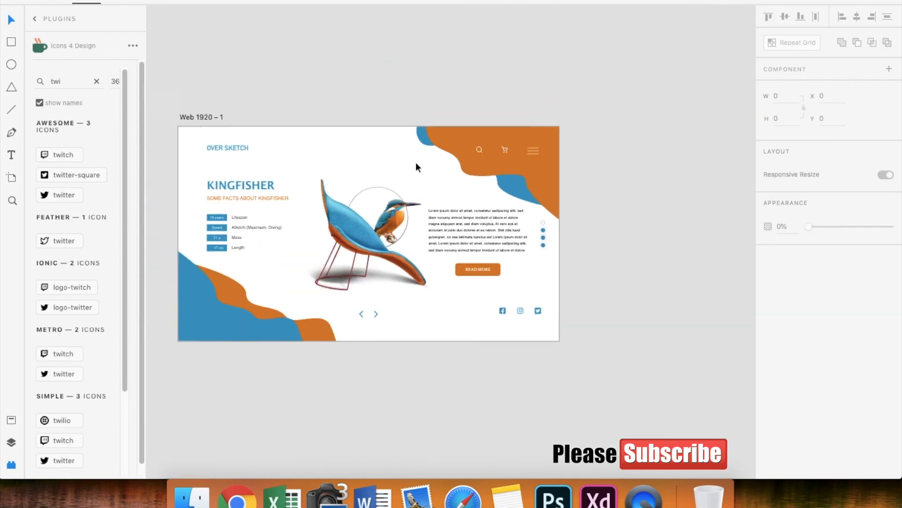
left_click(408, 273)
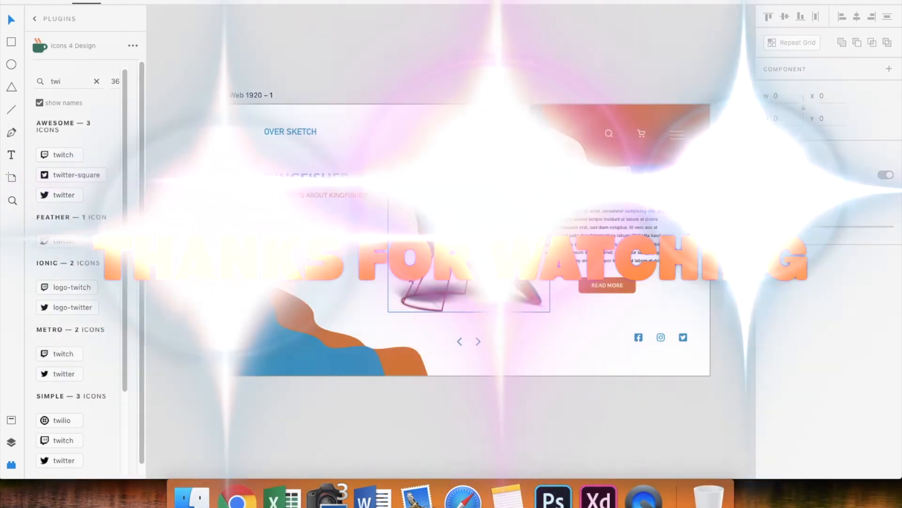